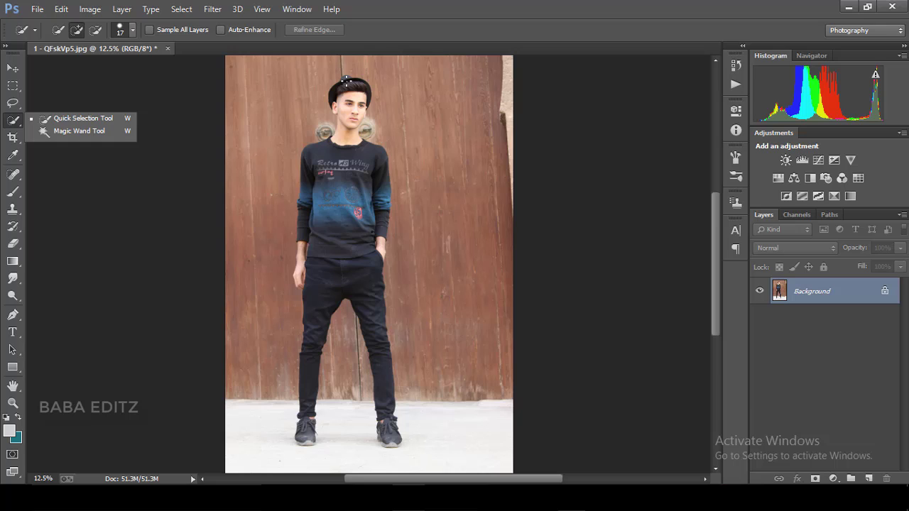
Quick-select the man's shirt and both legs down to the shoes
left_click(345, 79)
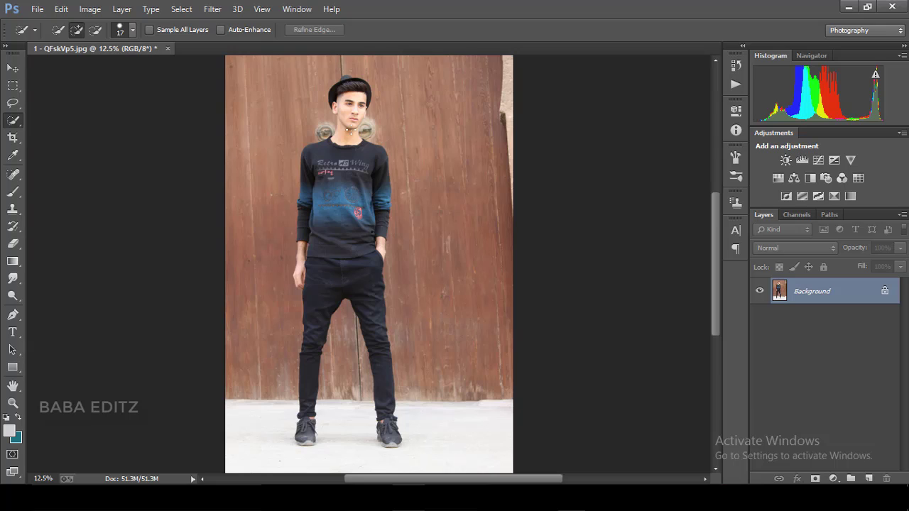
left_click_drag(343, 230, 305, 223)
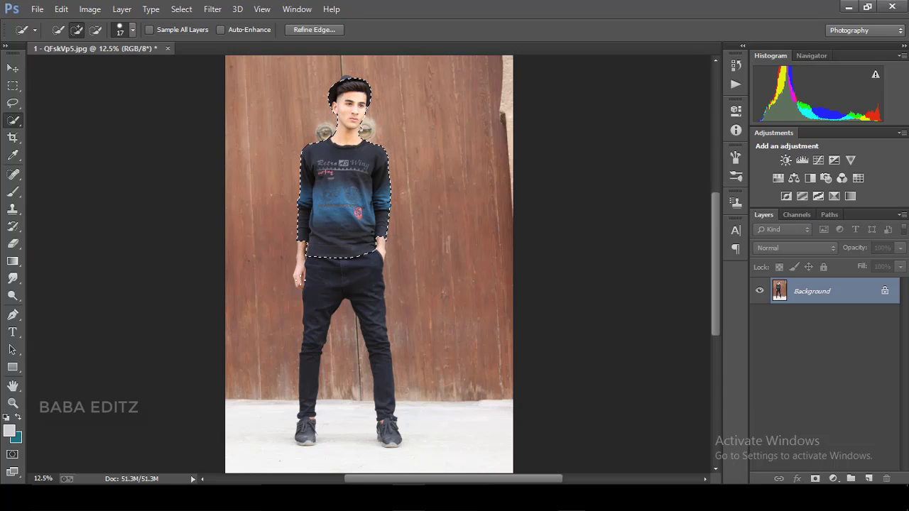
left_click(303, 384)
left_click(303, 425)
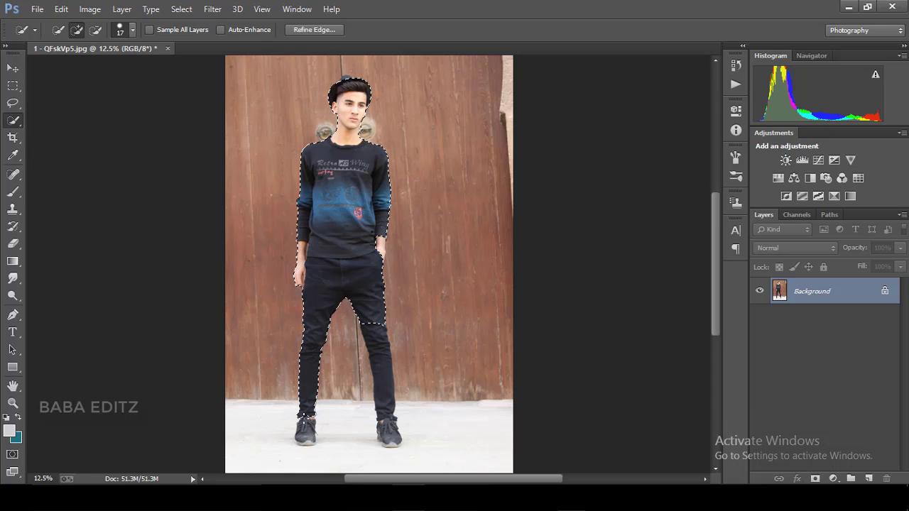
left_click_drag(376, 331, 387, 430)
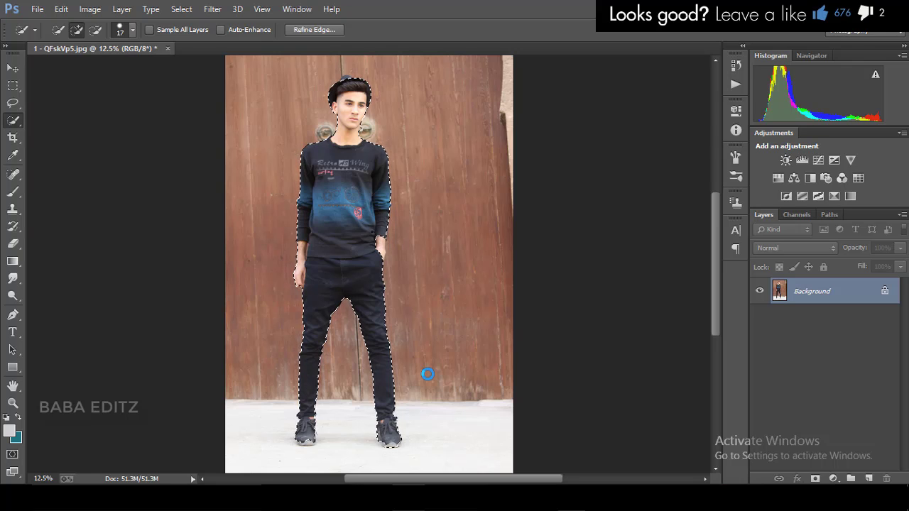
Zoom in and add the left shoe's sole to the man's selection
key("ctrl+plus")
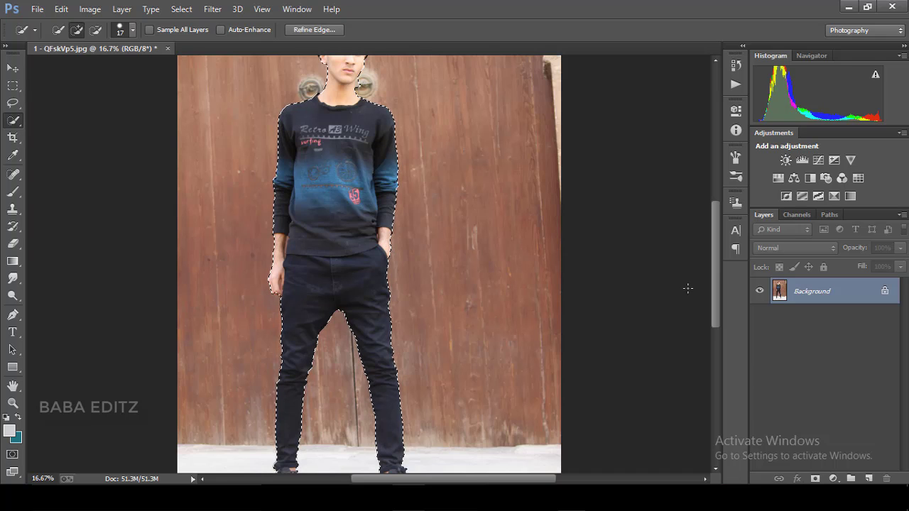
left_click_drag(717, 267, 725, 322)
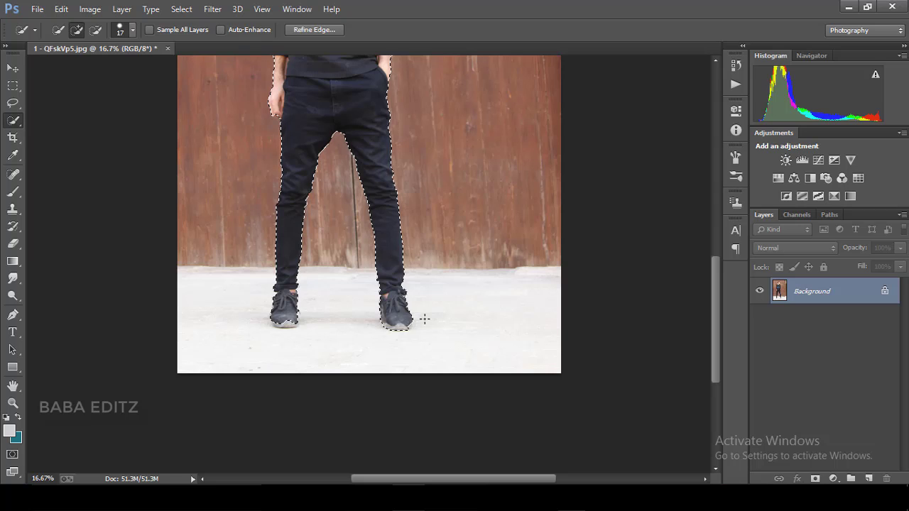
key("ctrl+plus")
key("ctrl+plus")
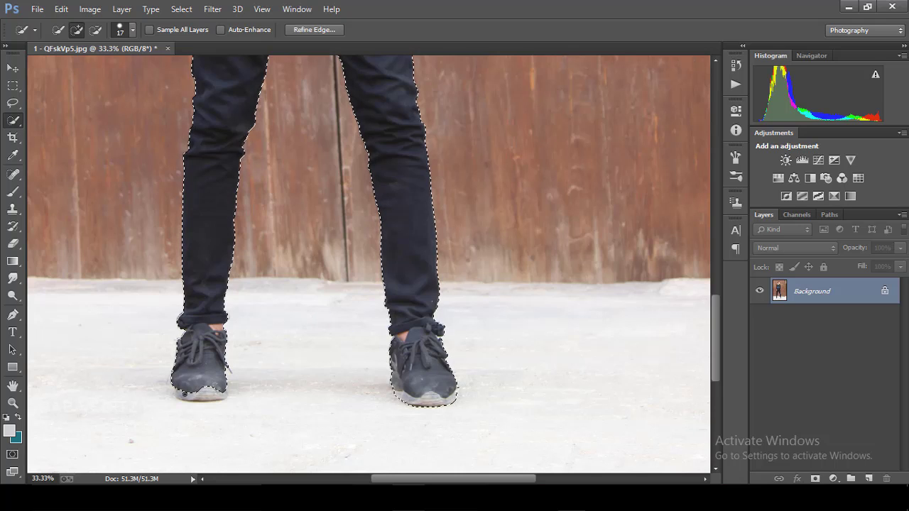
left_click(203, 396)
left_click(215, 397)
key("ctrl+minus")
key("ctrl+minus")
key("ctrl+minus")
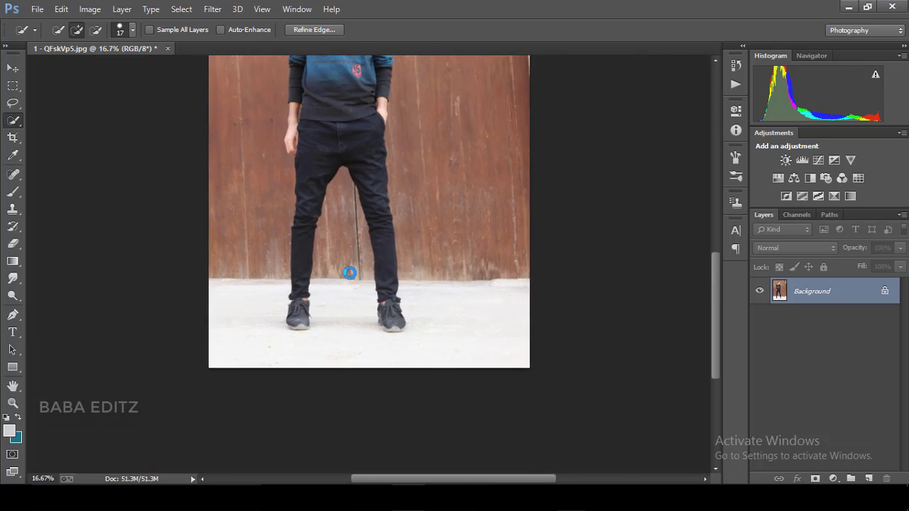
key("ctrl+minus")
key("ctrl+plus")
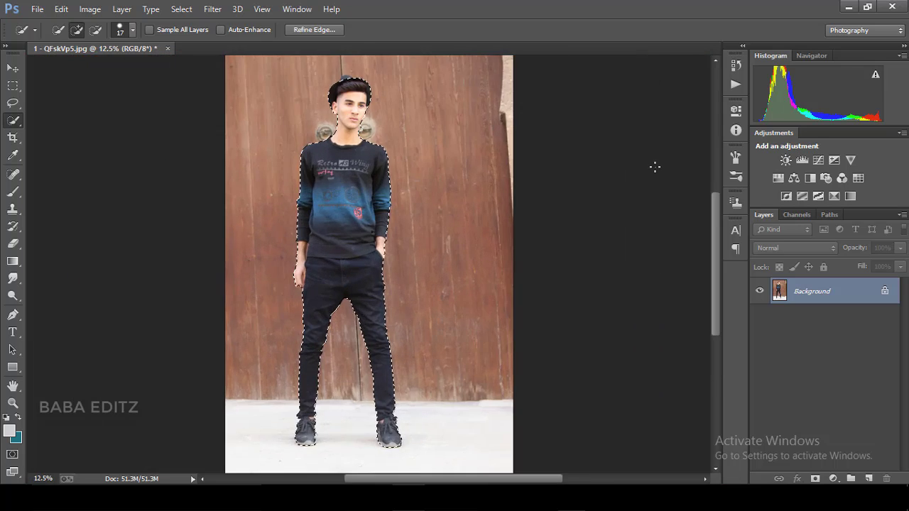
key("ctrl+plus")
key("ctrl+plus")
Add the top of the hat and clean the head edges, returning to Add mode
mouse_move(713, 266)
left_mouse_down()
mouse_move(723, 148)
mouse_move(716, 242)
left_mouse_up()
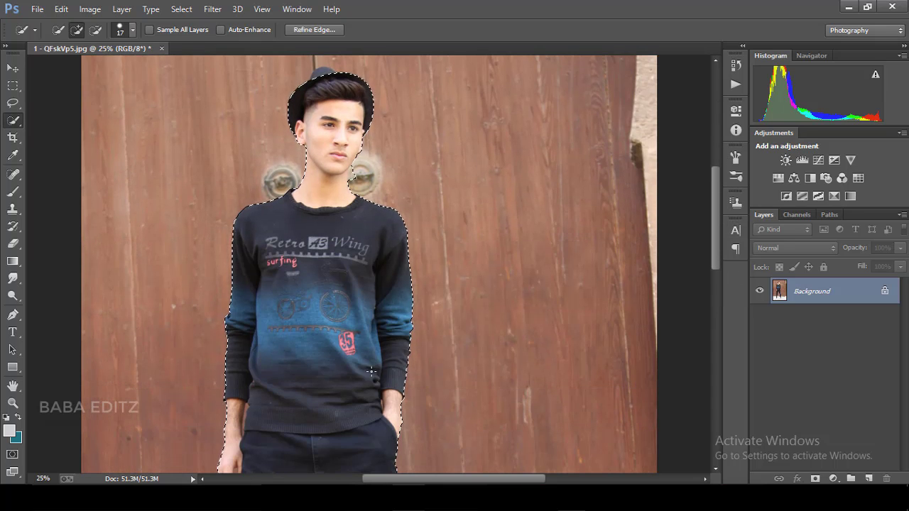
left_click_drag(720, 197, 718, 217)
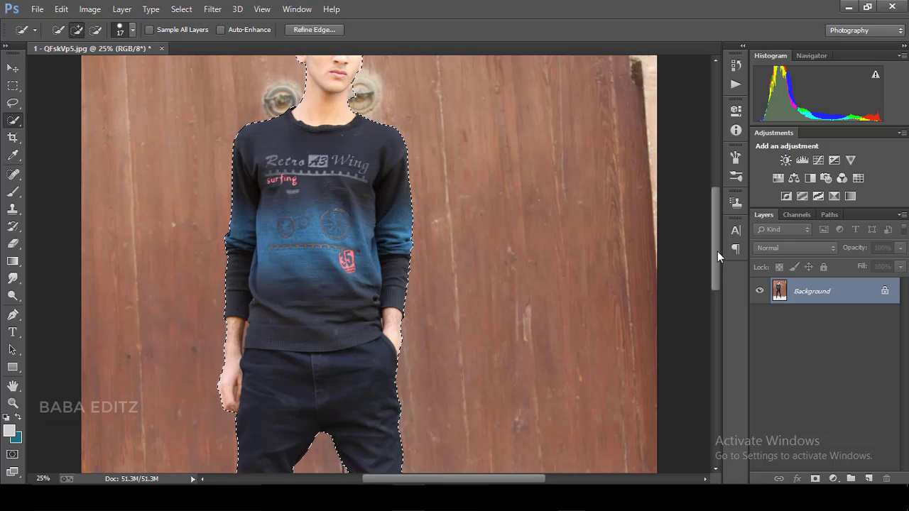
left_click_drag(717, 251, 718, 203)
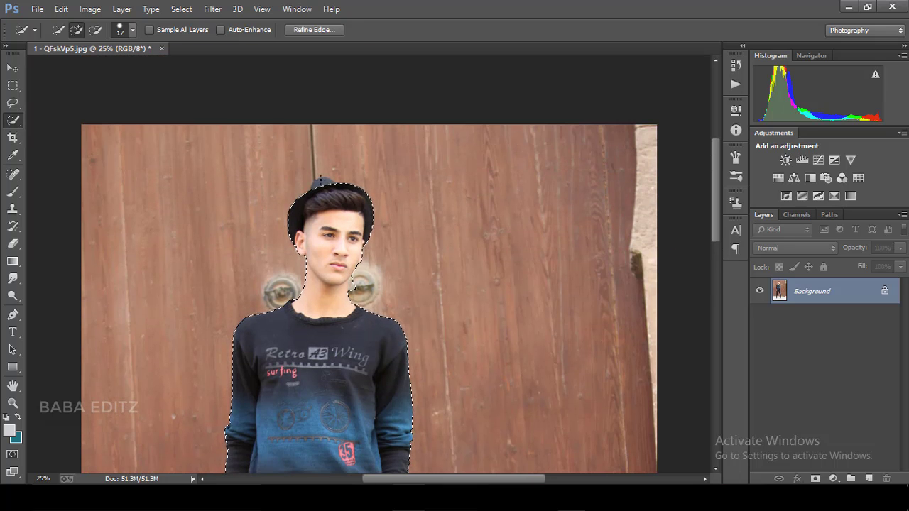
left_click(321, 180)
key("ctrl+plus")
key("ctrl+plus")
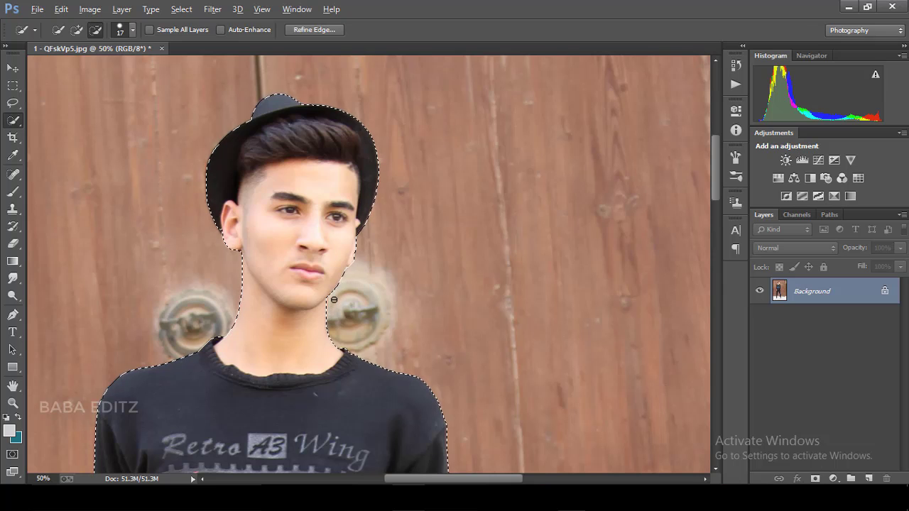
left_click(77, 29)
key("ctrl+minus")
key("ctrl+minus")
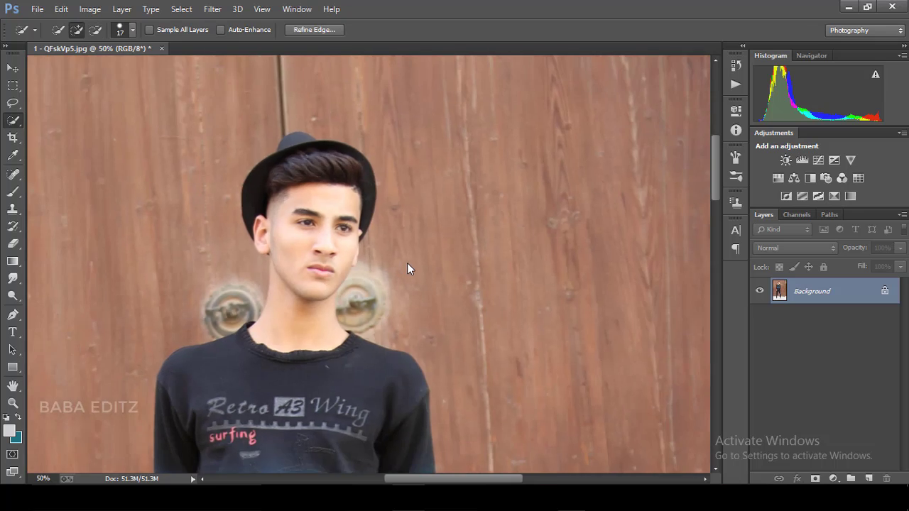
key("ctrl+minus")
key("ctrl+minus")
key("ctrl+minus")
key("ctrl+minus")
Refine the selection edge with Feather 0.7 px, Contrast 6% and Smooth 0
left_click(315, 30)
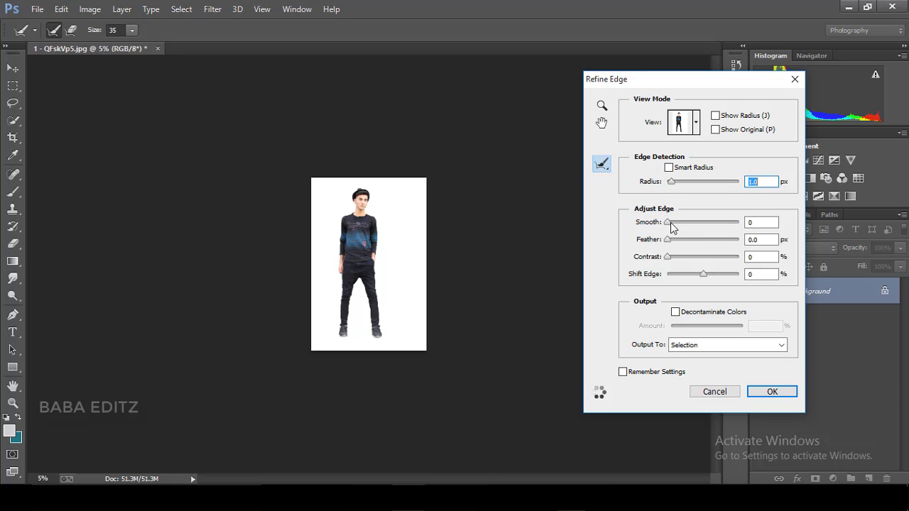
key("ctrl+plus")
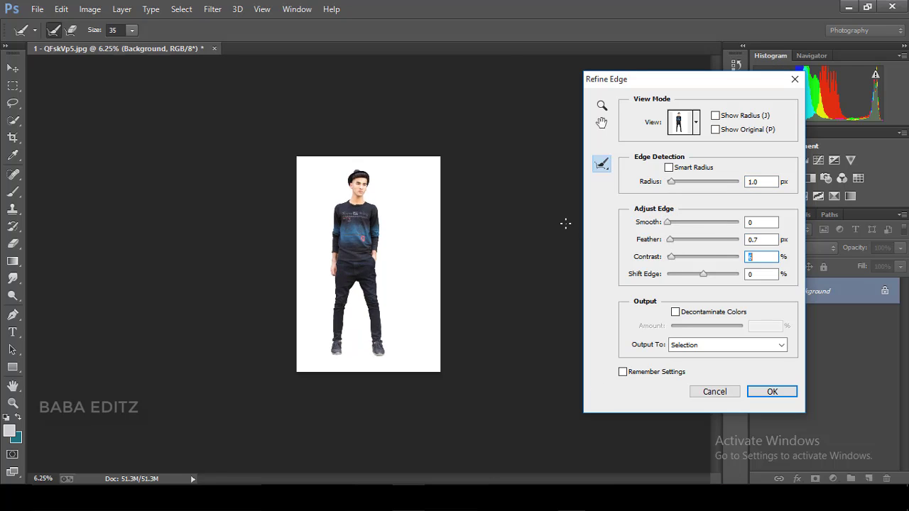
key("ctrl+plus")
key("ctrl+plus")
type(".1")
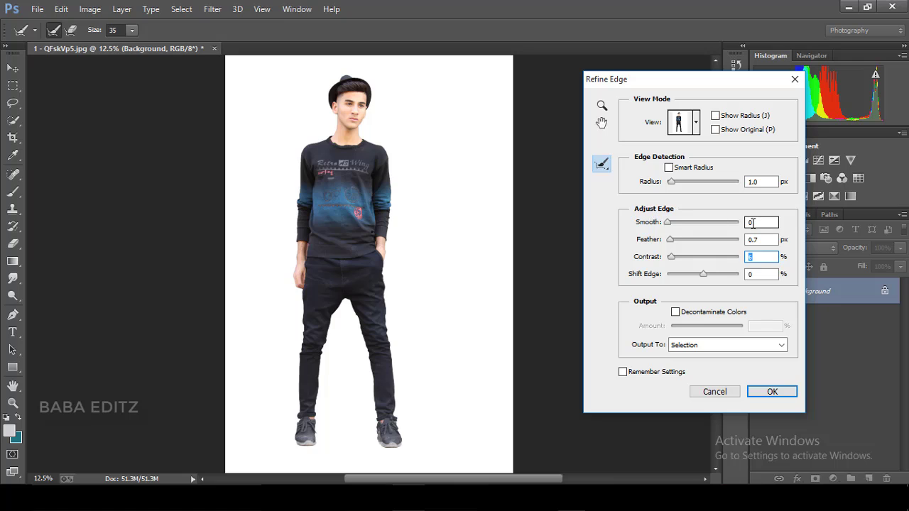
left_click(772, 393)
left_click(457, 197)
left_click(765, 393)
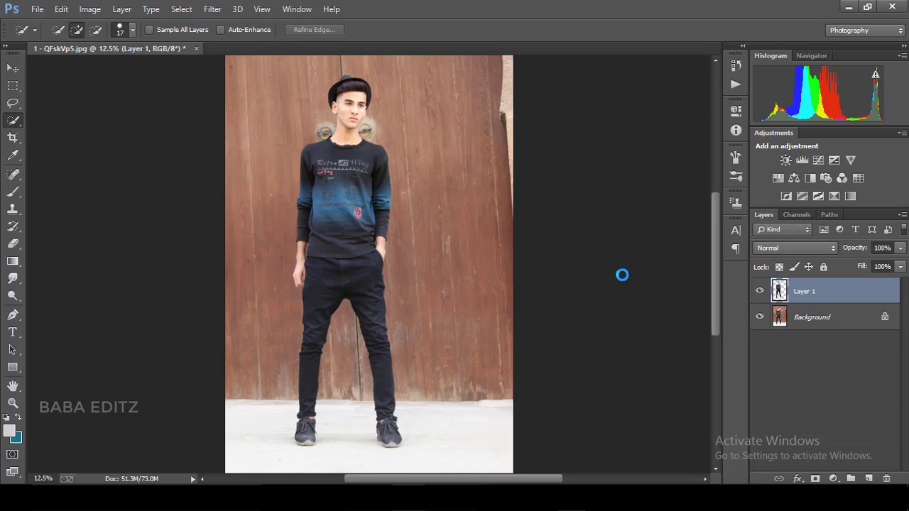
Hide the Background layer and nudge the cut-out man slightly right
left_click(759, 316)
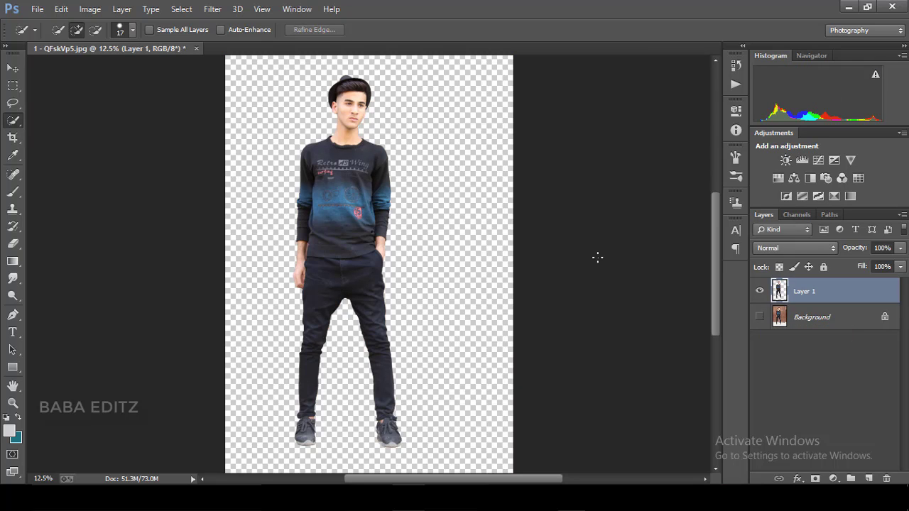
key("ctrl+minus")
key("ctrl+minus")
key("ctrl+plus")
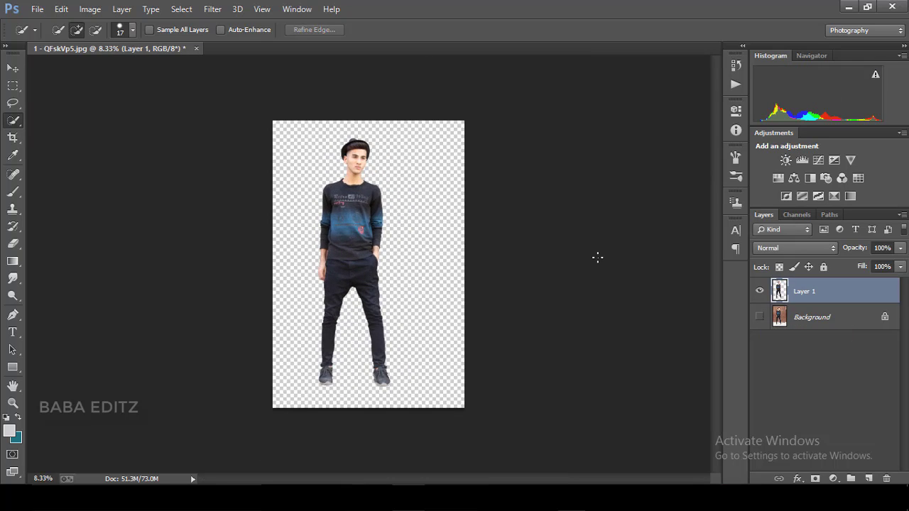
left_click(12, 68)
left_click_drag(342, 255, 358, 256)
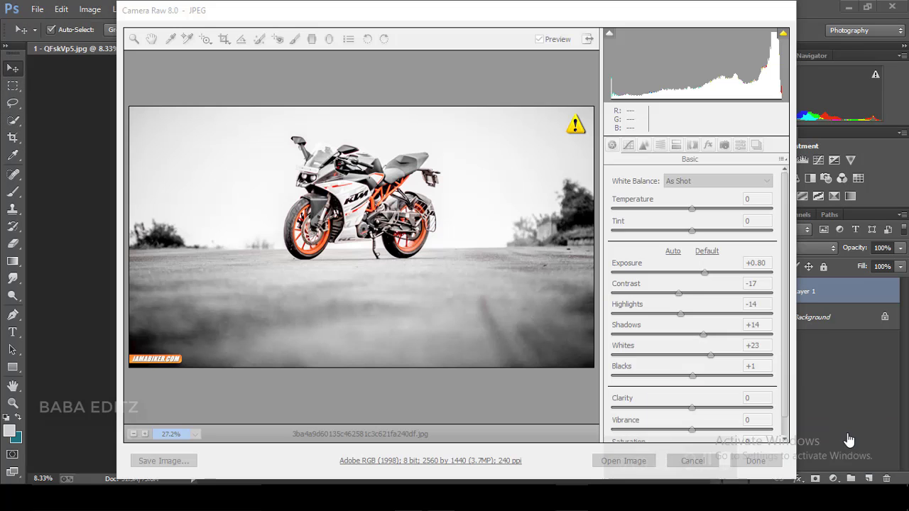
Open the KTM bike photo with default Camera Raw settings and crop off its lower foreground
left_click(707, 252)
left_click(623, 460)
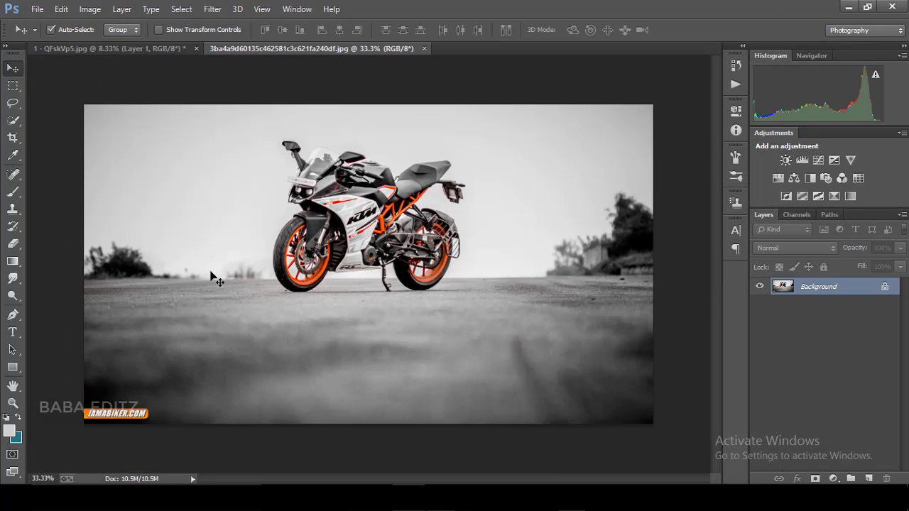
left_click(15, 139)
left_click_drag(368, 424, 367, 378)
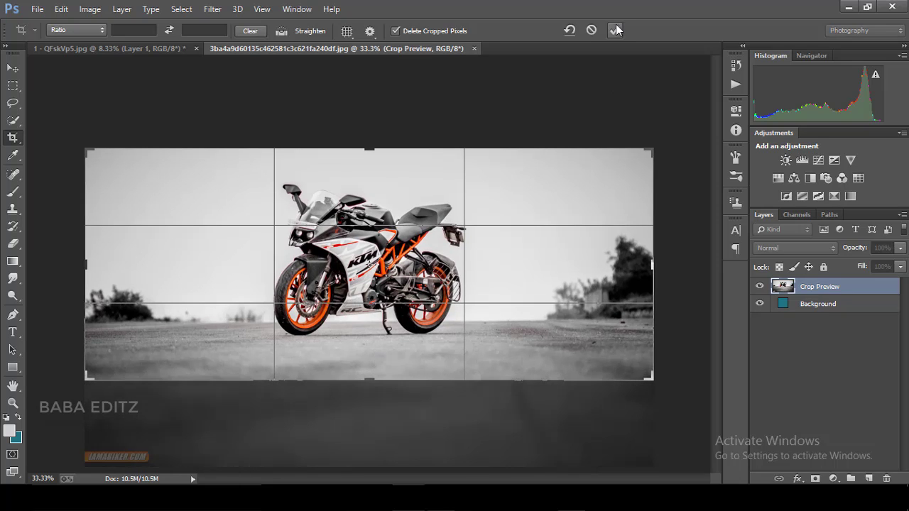
left_click(615, 31)
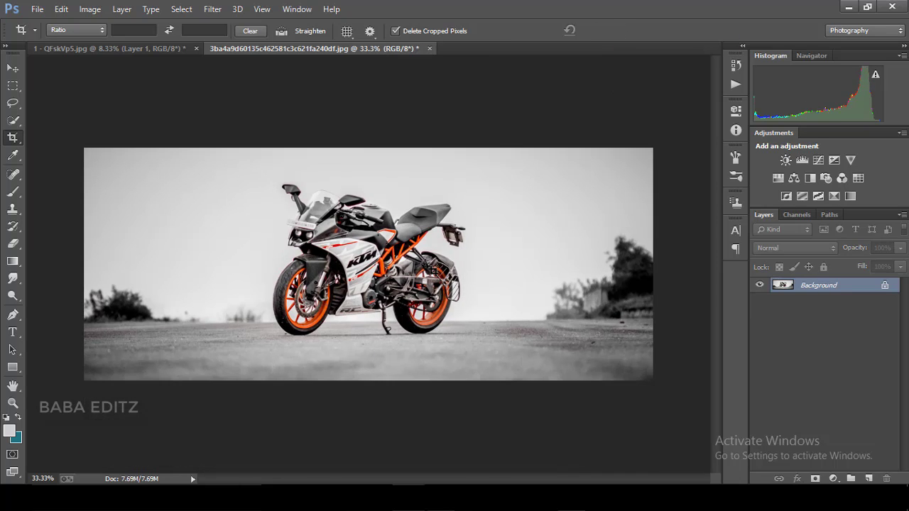
Drag the cropped bike into the man's document and close the bike photo without saving
key("v")
mouse_move(511, 197)
left_mouse_down()
mouse_move(433, 318)
mouse_move(369, 359)
left_mouse_up()
left_click(625, 71)
left_click(473, 203)
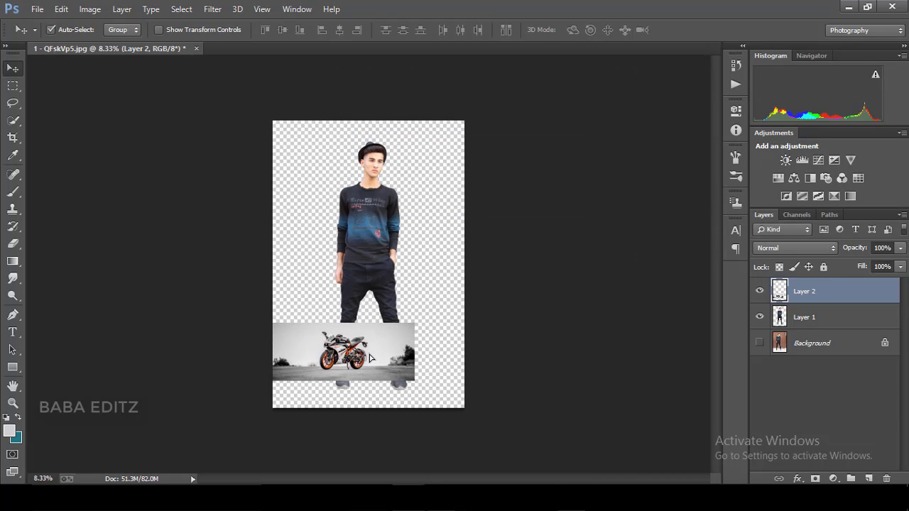
Enlarge the bike layer to the canvas width and move it lower on the canvas
key("ctrl+t")
mouse_move(415, 323)
left_mouse_down()
mouse_move(486, 310)
mouse_move(465, 298)
left_mouse_up()
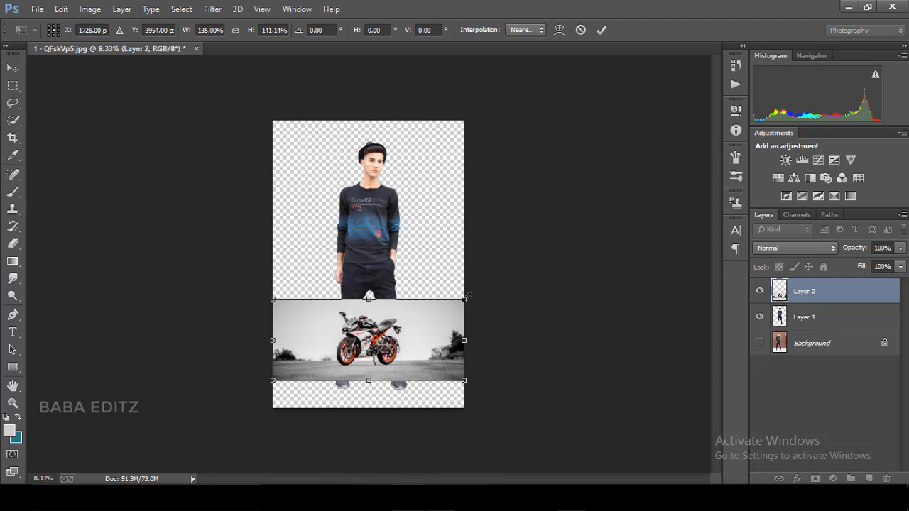
key("ctrl+plus")
key("ctrl+plus")
scroll(446, 256, "down", 3)
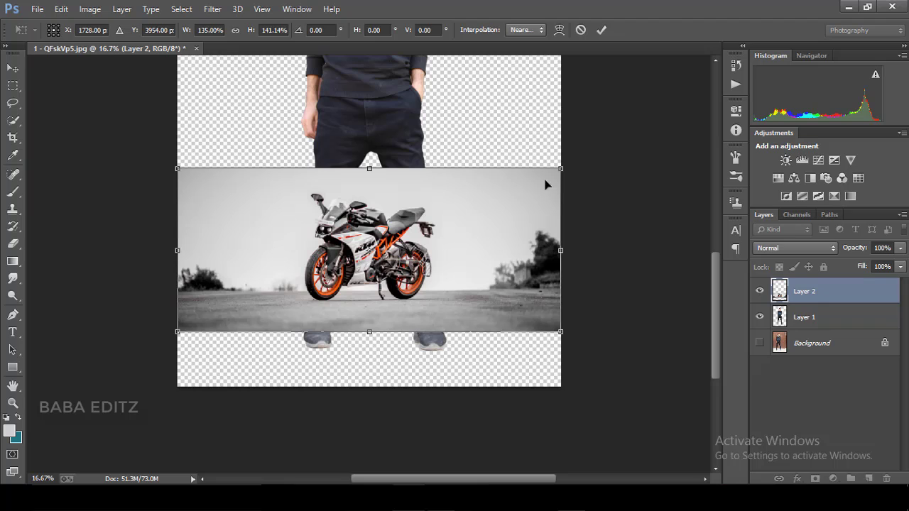
left_click_drag(545, 185, 541, 239)
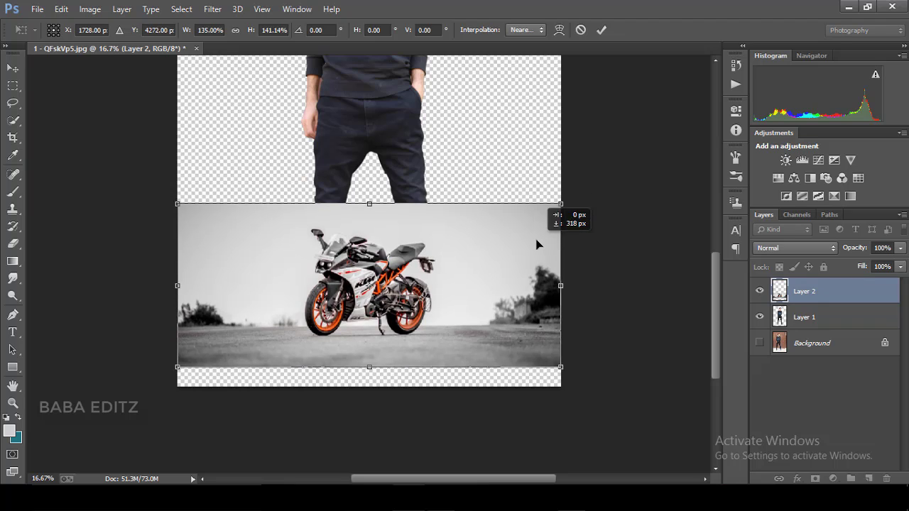
left_click(600, 31)
key("ctrl+minus")
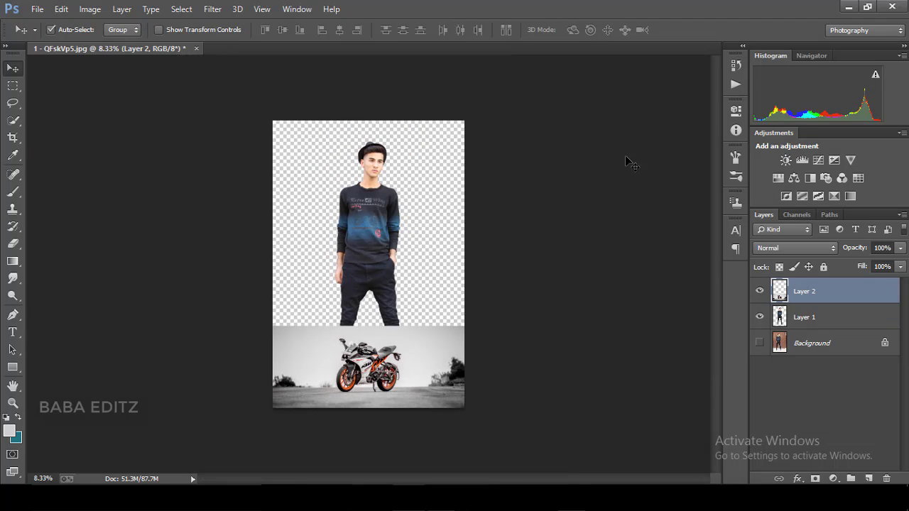
Move the bike layer beneath the man's layer, leaving a transform unchanged
left_click_drag(810, 292, 808, 318)
key("ctrl+t")
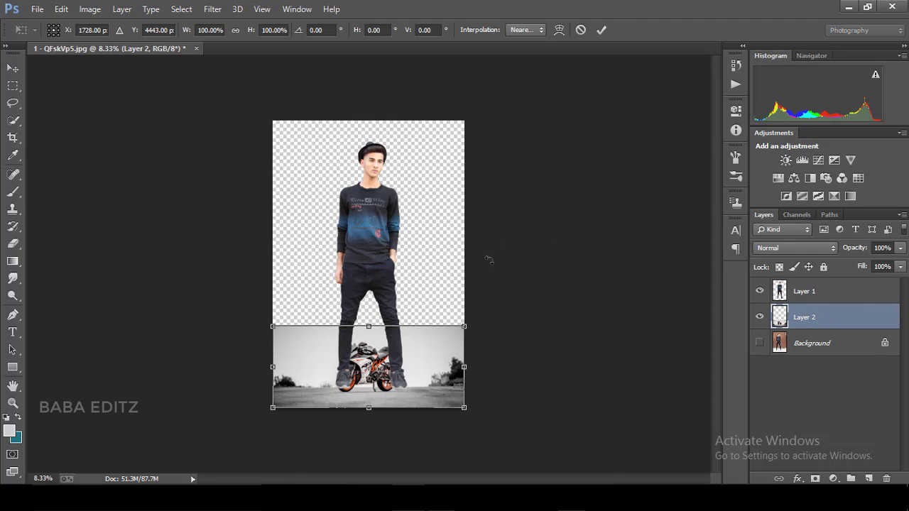
left_click(580, 30)
left_click(814, 297)
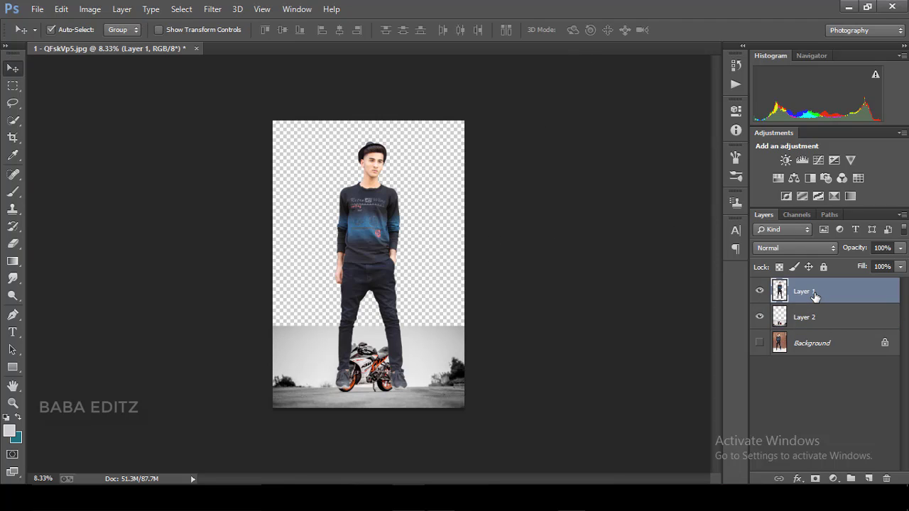
Scale the man down to about a third and position him beside the bike's rear
key("ctrl+t")
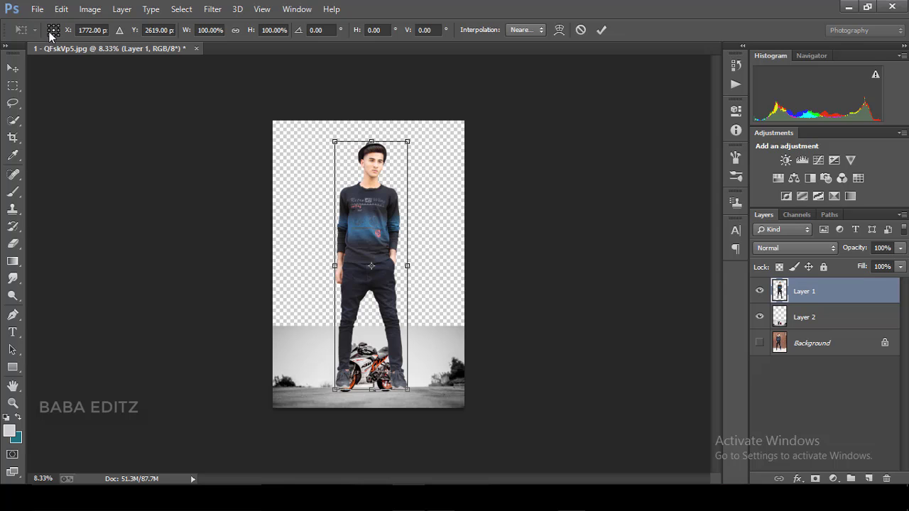
left_click_drag(412, 140, 372, 297)
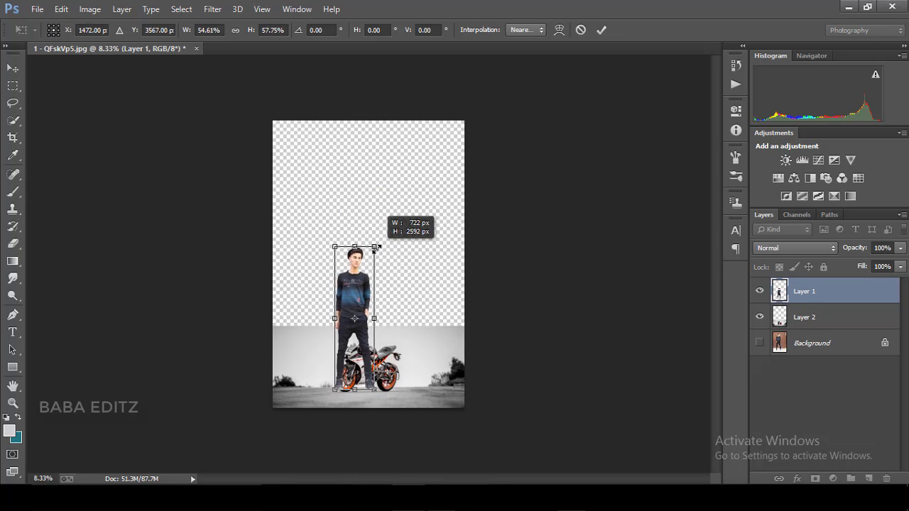
key("ctrl+plus")
key("ctrl+plus")
key("ctrl+plus")
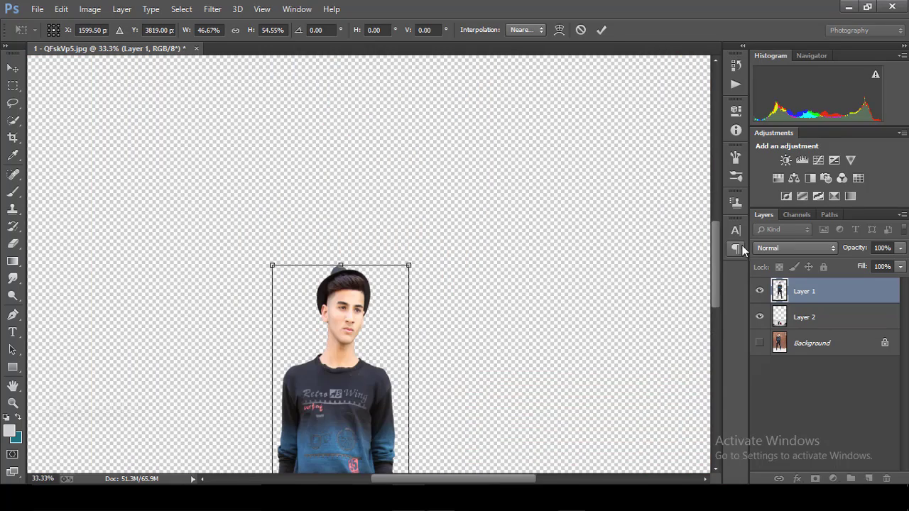
left_click_drag(714, 260, 718, 341)
key("ctrl+minus")
key("ctrl+minus")
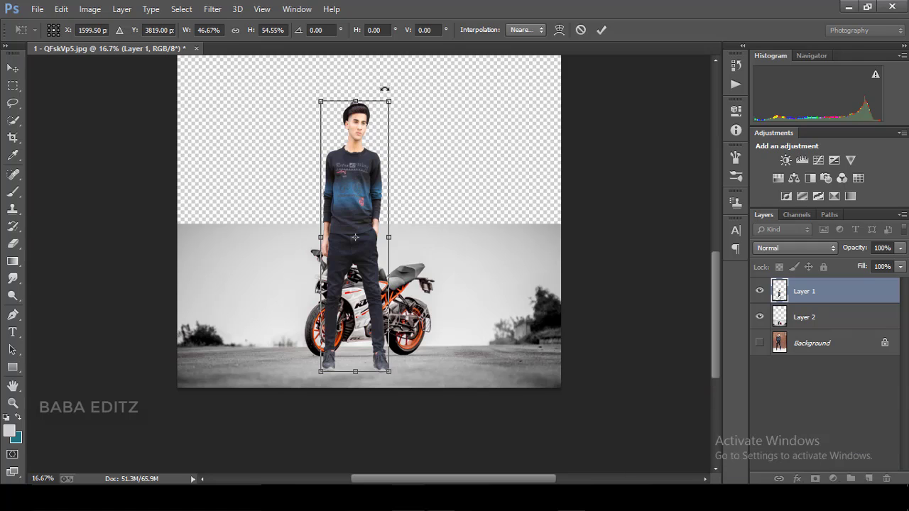
left_click_drag(389, 100, 368, 214)
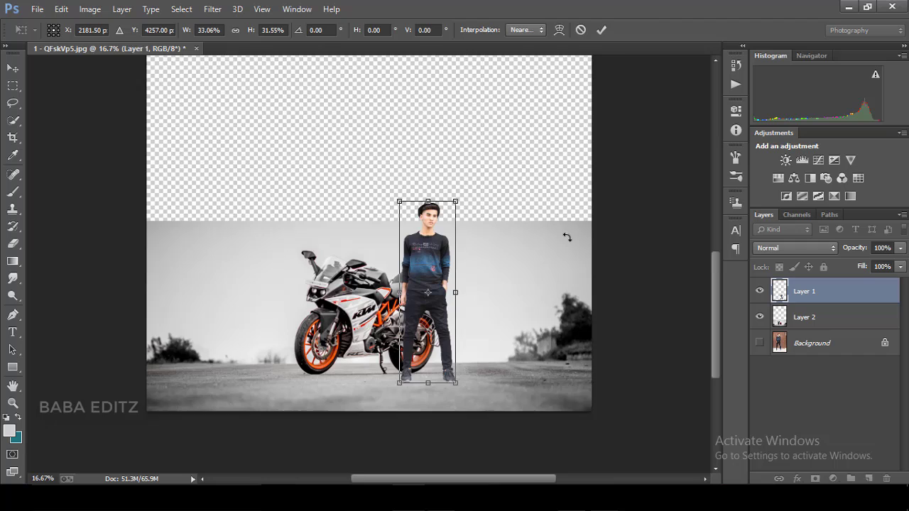
key("ctrl+plus")
left_click_drag(481, 183, 487, 143)
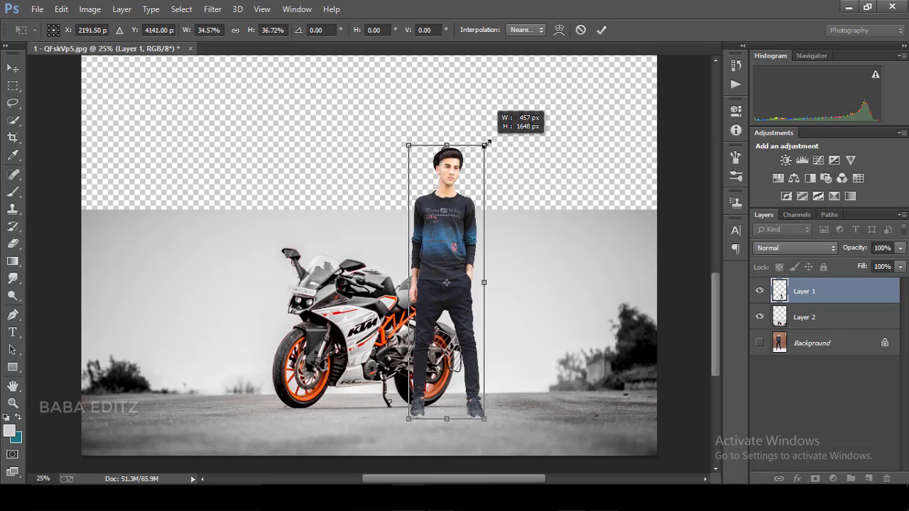
left_click(601, 31)
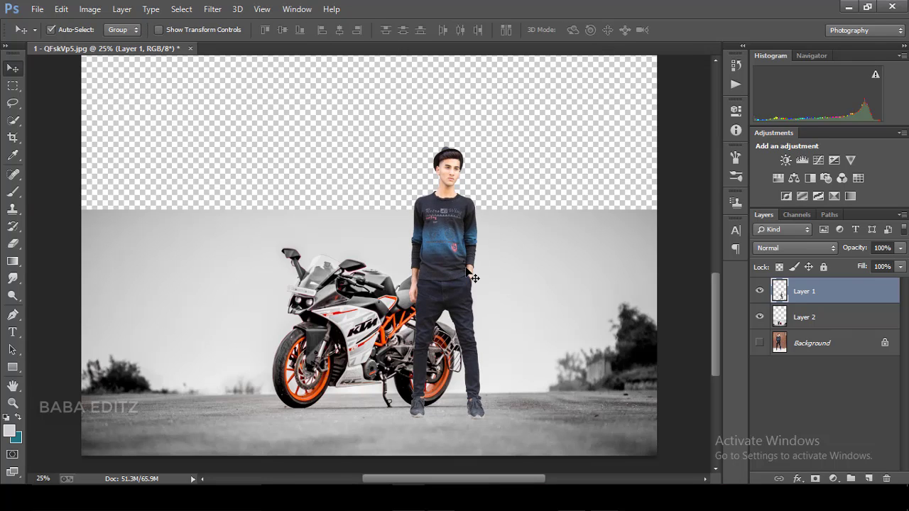
left_click_drag(465, 271, 461, 267)
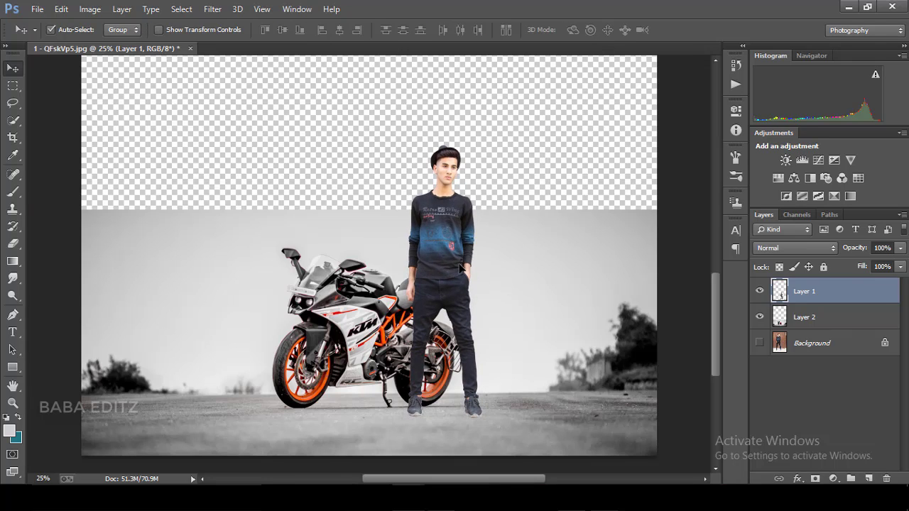
key("ctrl+minus")
key("ctrl+minus")
key("ctrl+plus")
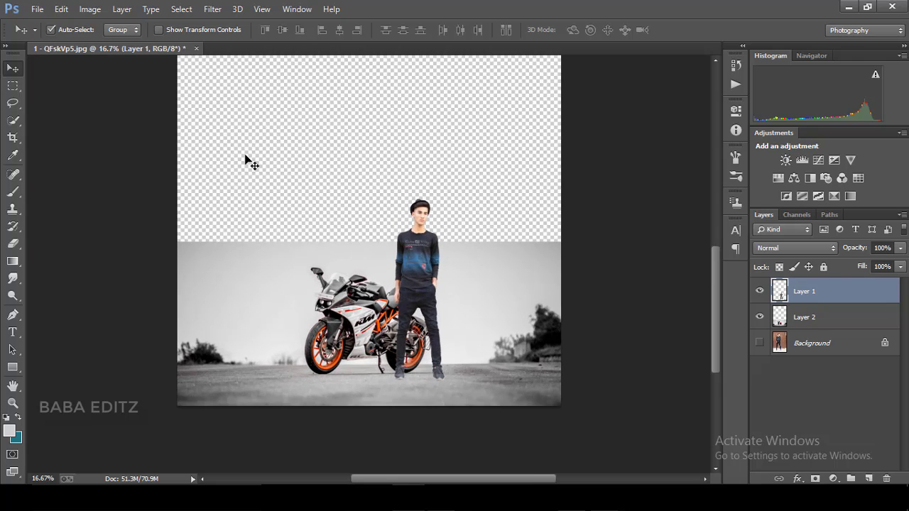
Open 1.jpg in Camera Raw and crop it down to the cloudy sky
key("alt+f")
key("Escape")
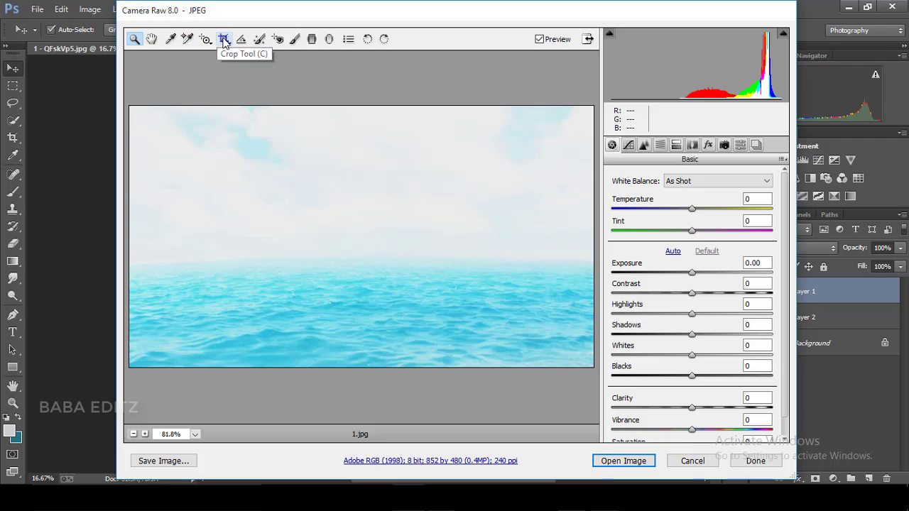
left_click(224, 39)
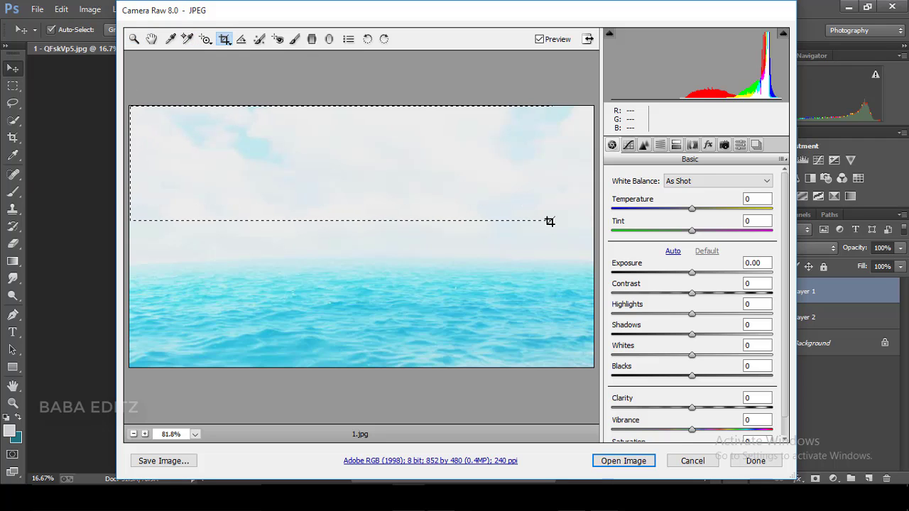
left_click_drag(468, 203, 593, 219)
Set HSL Aquas saturation to -100 and open the sky as a document
left_click(675, 146)
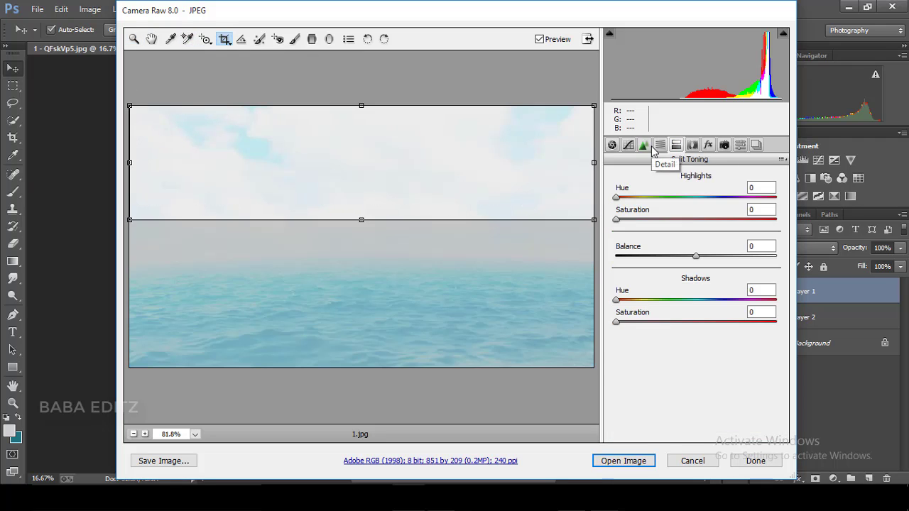
left_click(659, 145)
left_click(615, 196)
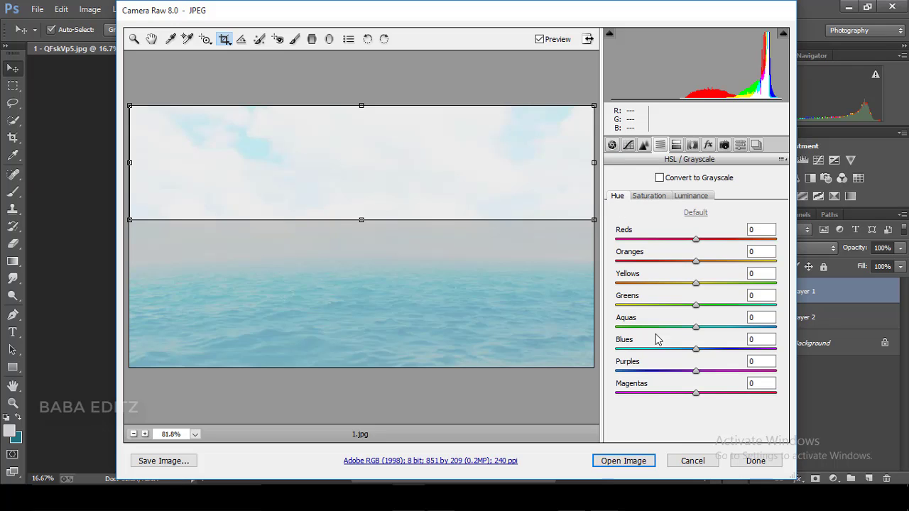
left_click(649, 196)
mouse_move(696, 326)
left_mouse_down()
mouse_move(615, 327)
mouse_move(593, 358)
left_mouse_up()
left_click(637, 462)
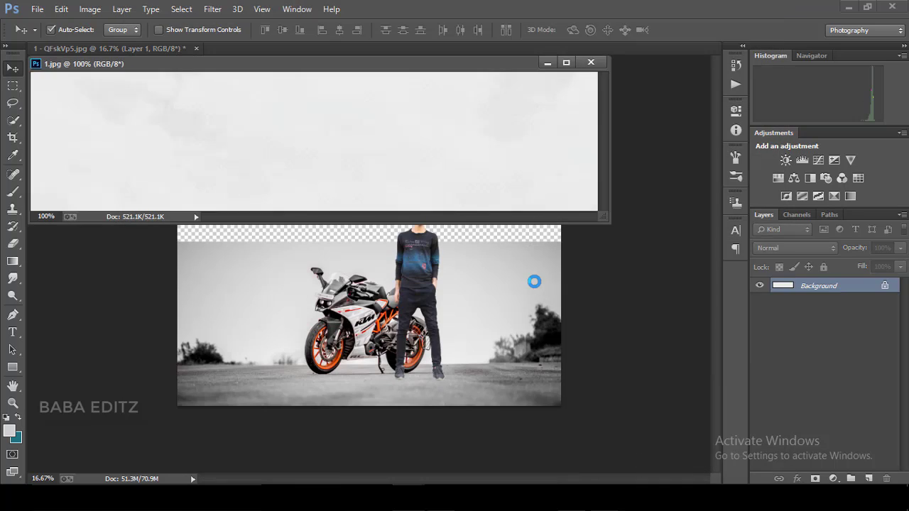
Bring the sky into the main document as Layer 3 below the bike layer, closing 1.jpg unsaved
left_click_drag(421, 132, 455, 232)
left_click(590, 63)
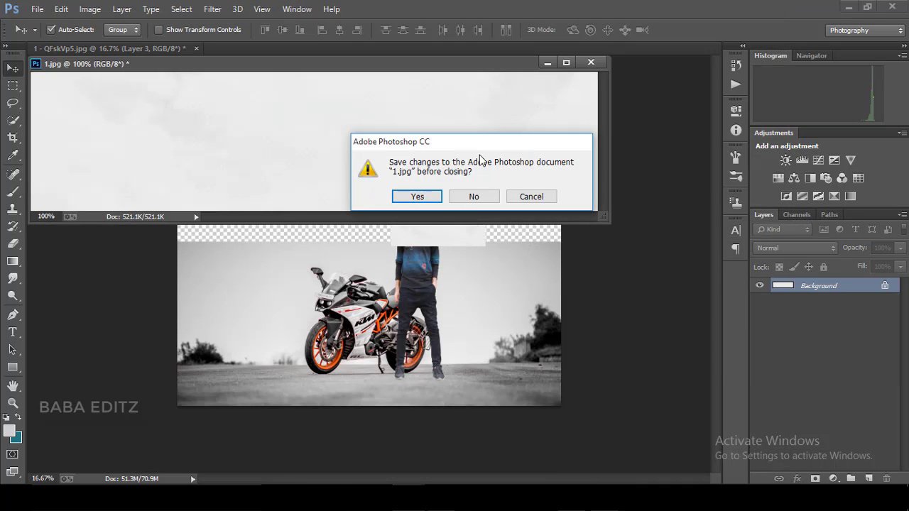
left_click(472, 197)
left_click_drag(809, 292, 812, 346)
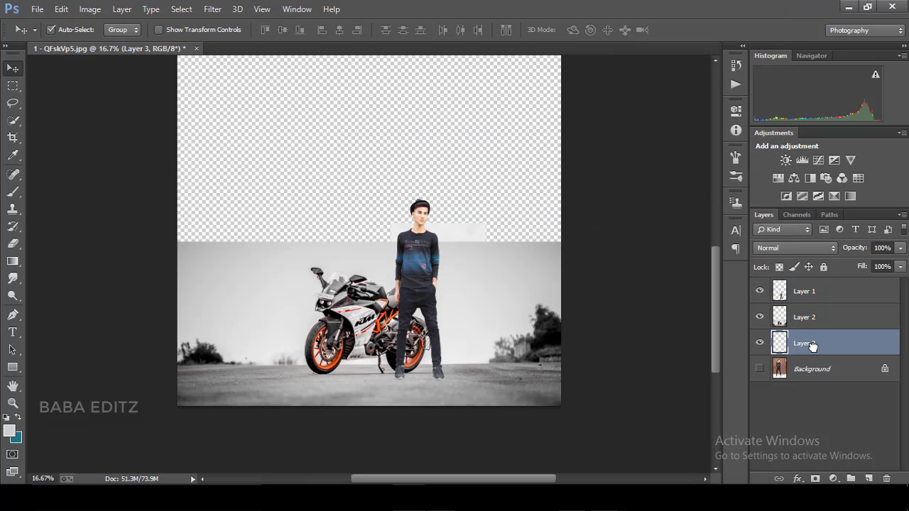
Stretch and position the sky layer across the upper background
key("ctrl+t")
left_click_drag(489, 215, 561, 176)
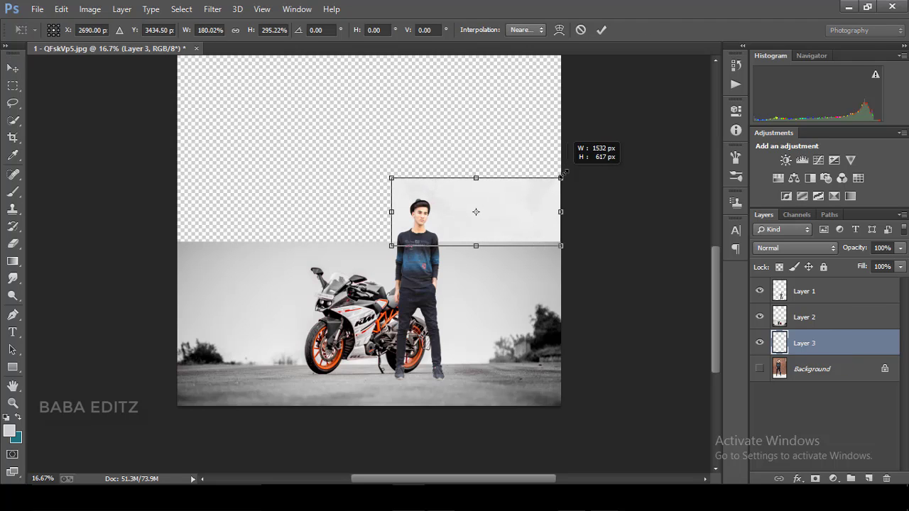
mouse_move(391, 176)
left_mouse_down()
mouse_move(130, 83)
mouse_move(127, 102)
left_mouse_up()
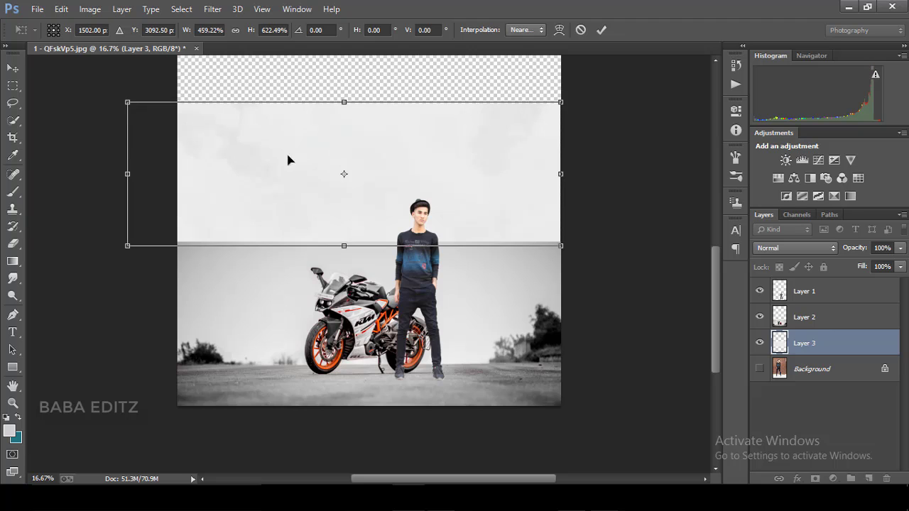
left_click_drag(291, 156, 319, 215)
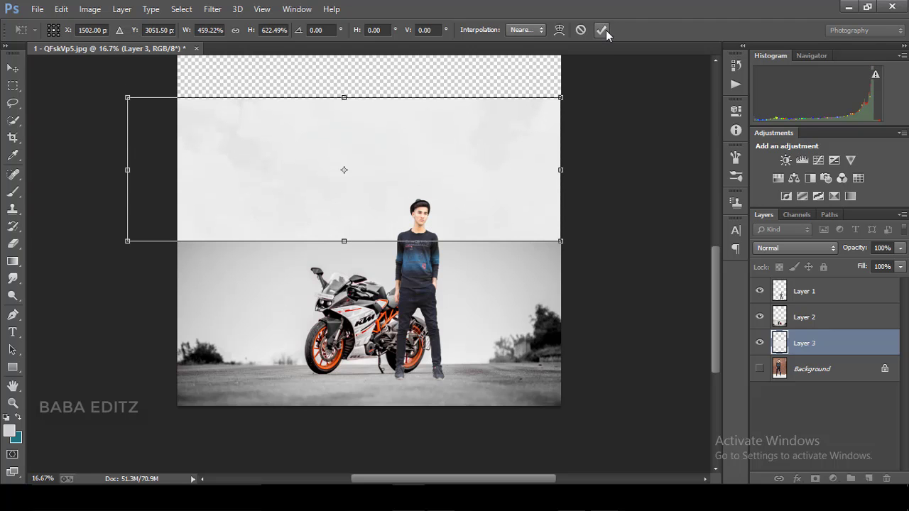
left_click(601, 30)
key("ctrl+minus")
key("ctrl+minus")
key("ctrl+plus")
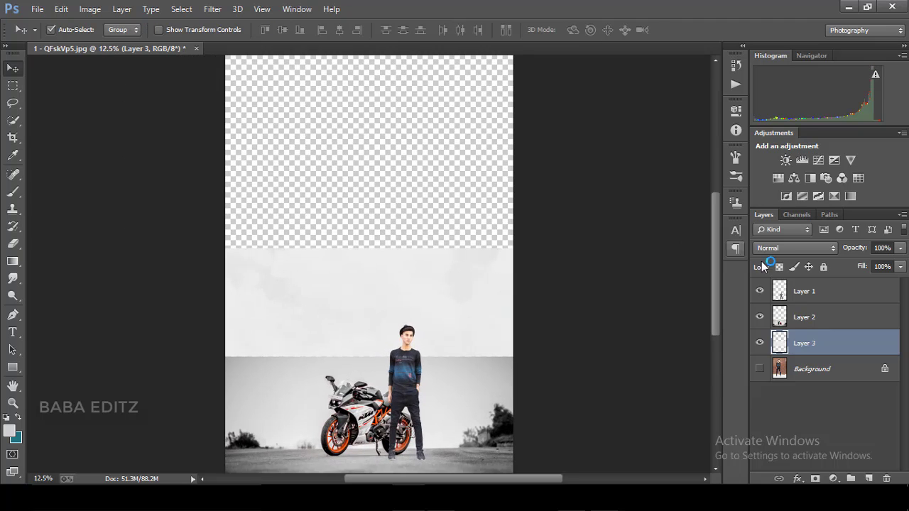
Apply Hue/Saturation to the sky layer with Lightness -10
key("ctrl+plus")
key("ctrl+plus")
left_click(576, 271)
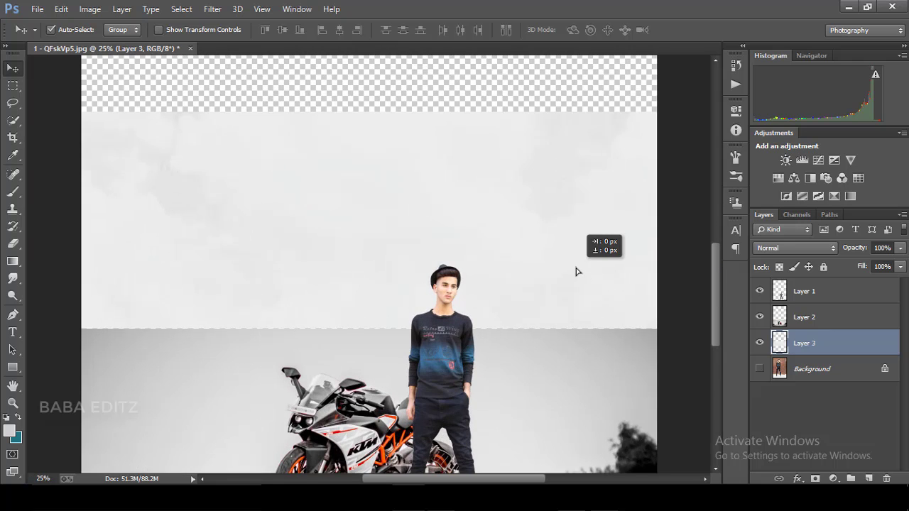
key("ctrl+minus")
key("ctrl+minus")
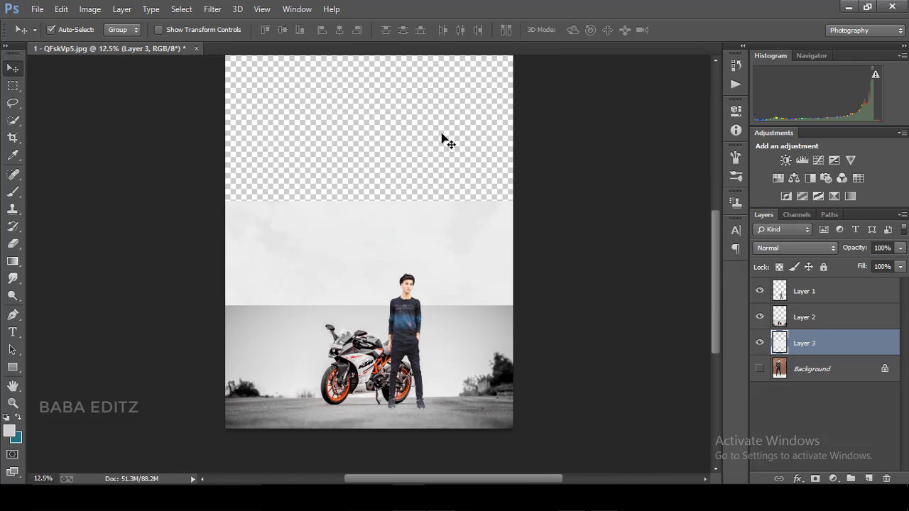
left_click(90, 9)
mouse_move(114, 145)
left_click(298, 112)
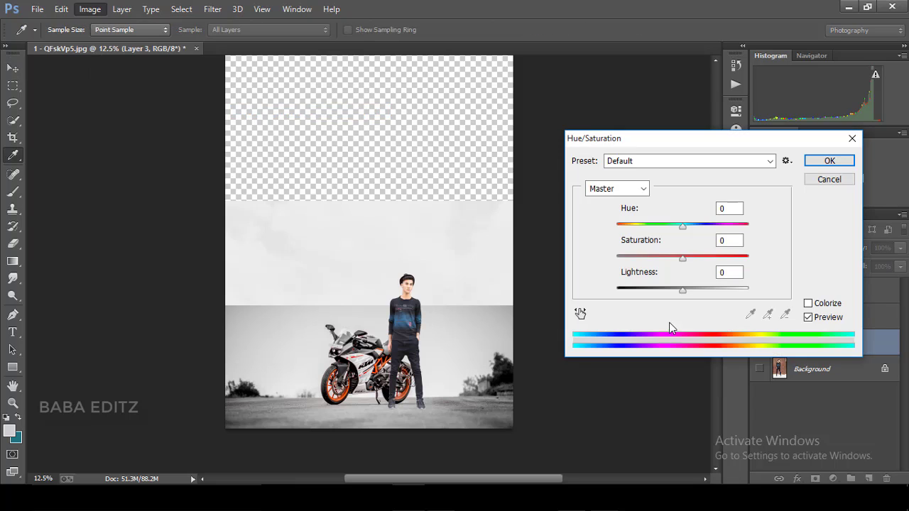
left_click_drag(684, 290, 676, 291)
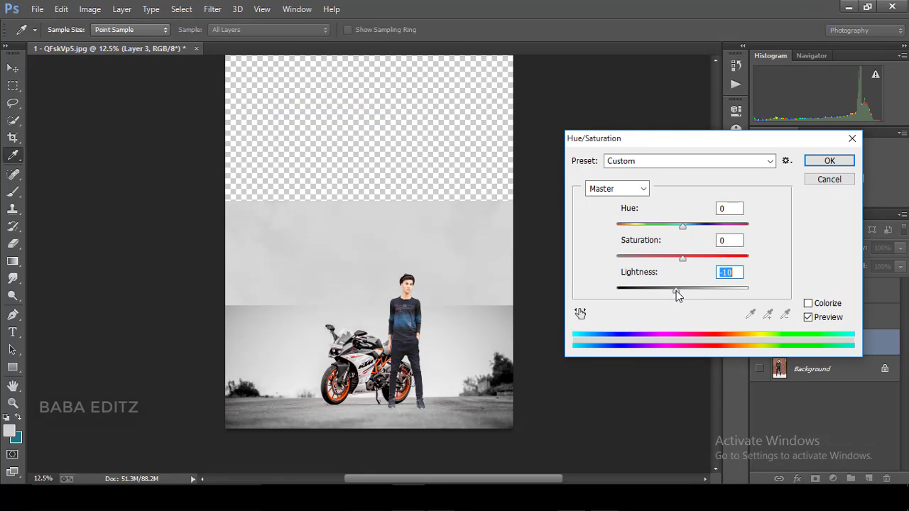
left_click(823, 162)
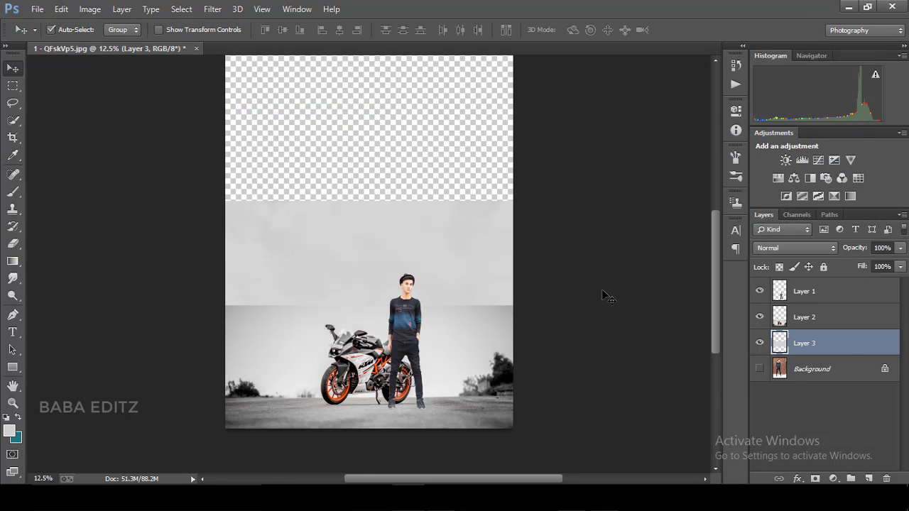
key("ctrl+plus")
left_click_drag(715, 276, 719, 312)
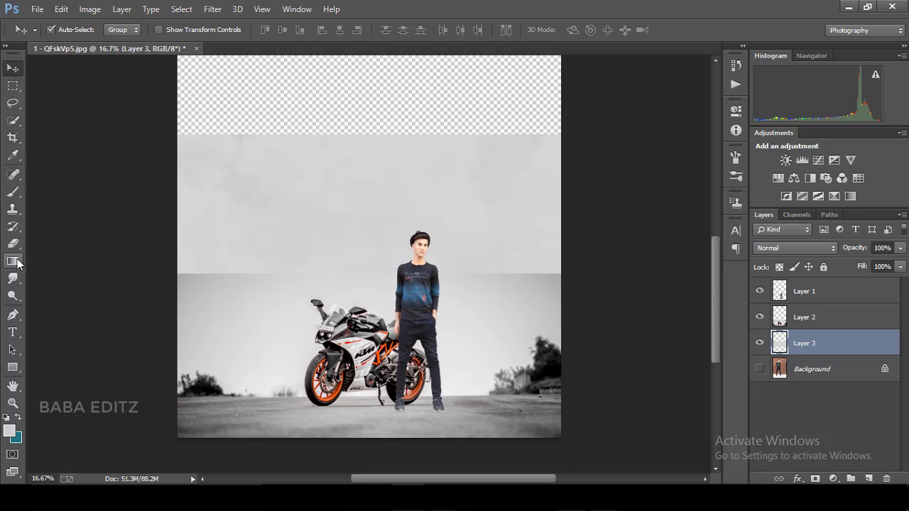
Choose the Clone Stamp tool with a 146 px brush
left_click(13, 208)
left_click(66, 32)
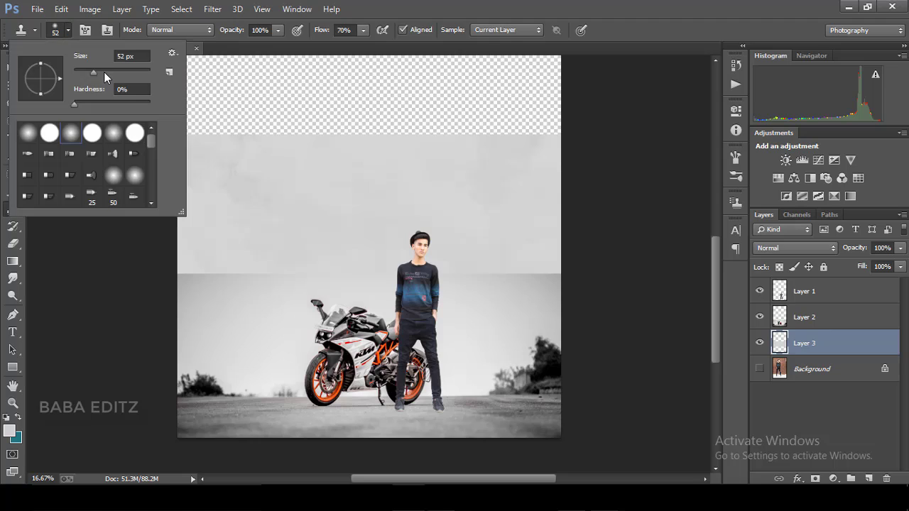
left_click(103, 71)
left_click(121, 71)
left_click(201, 249, "alt")
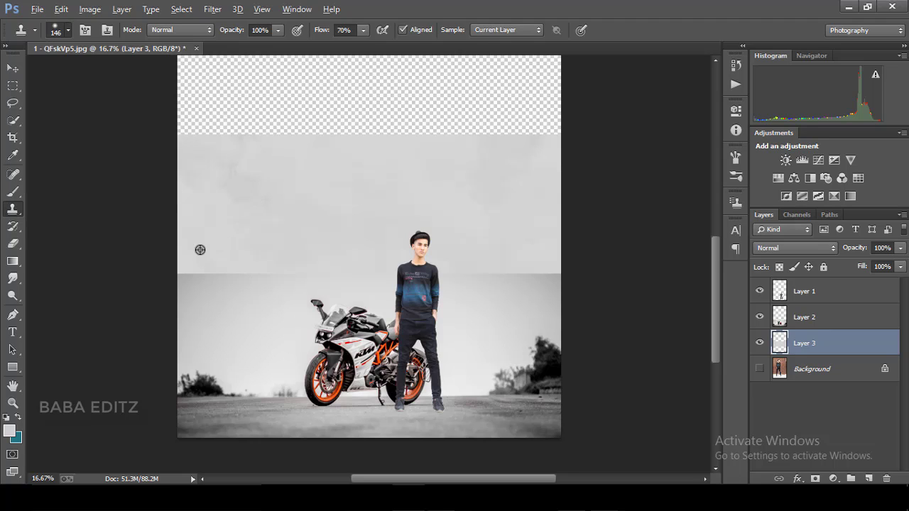
Merge the sky and bike layers into one
left_click(814, 325, "ctrl")
right_click(814, 324)
key("Escape")
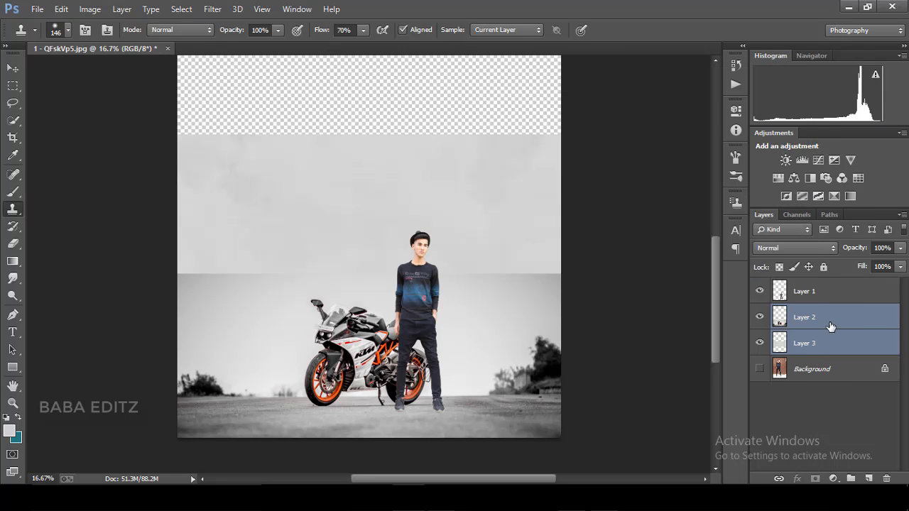
right_click(831, 326)
left_click(582, 377)
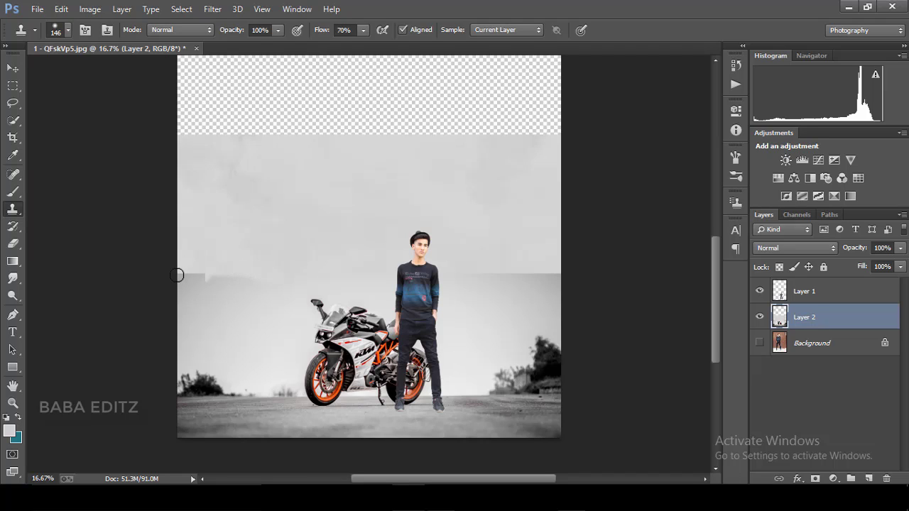
Clone sampled sky texture over the wall edge left of the bike
left_click_drag(283, 281, 196, 275)
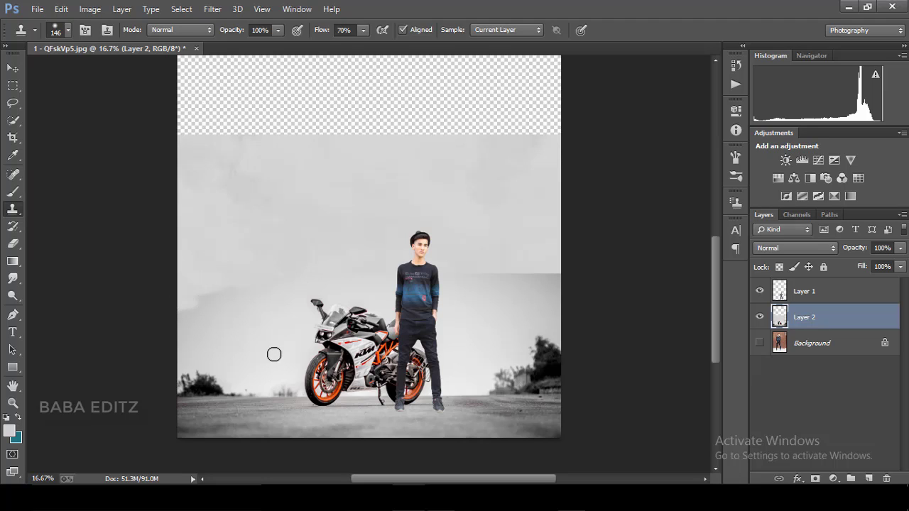
left_click(284, 330, "alt")
mouse_move(268, 291)
left_mouse_down()
mouse_move(206, 300)
mouse_move(207, 285)
left_mouse_up()
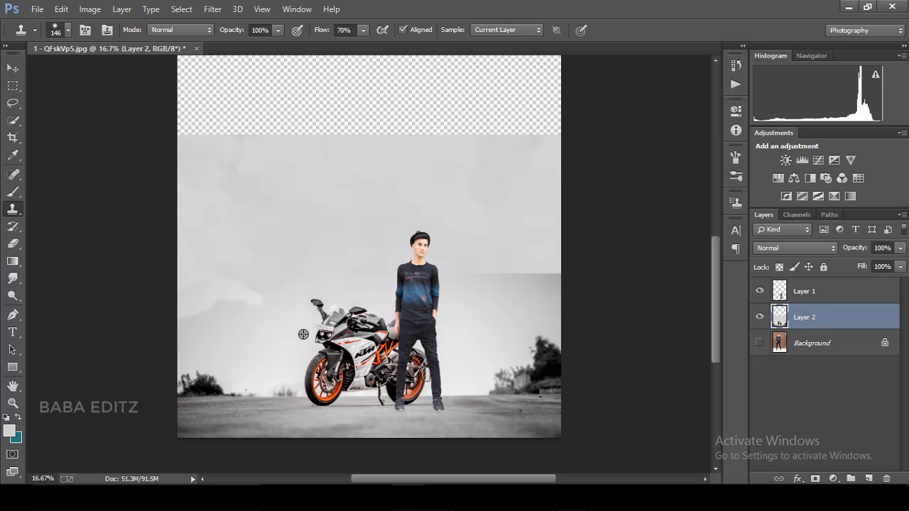
mouse_move(265, 306)
left_mouse_down()
mouse_move(239, 284)
mouse_move(207, 276)
left_mouse_up()
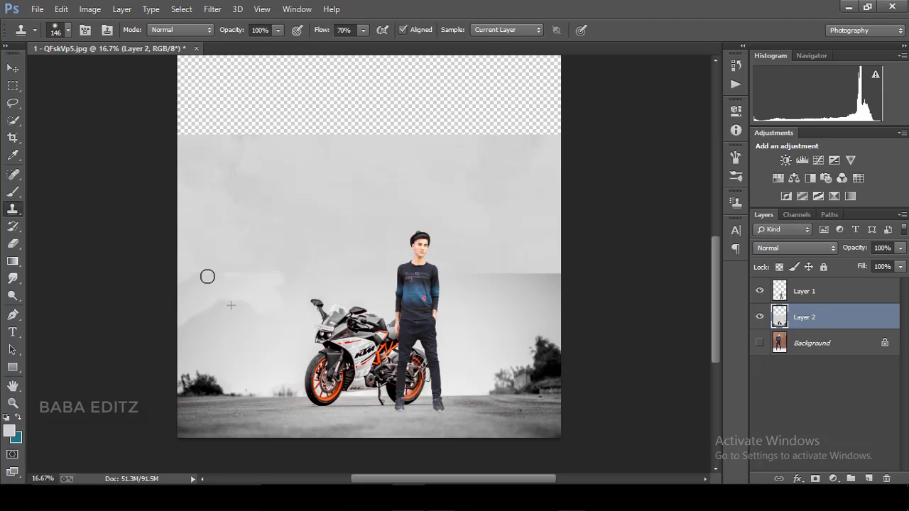
Enlarge the clone brush to 332 px and clone cloud texture over the left sky
left_click(68, 30)
left_click_drag(78, 70, 144, 71)
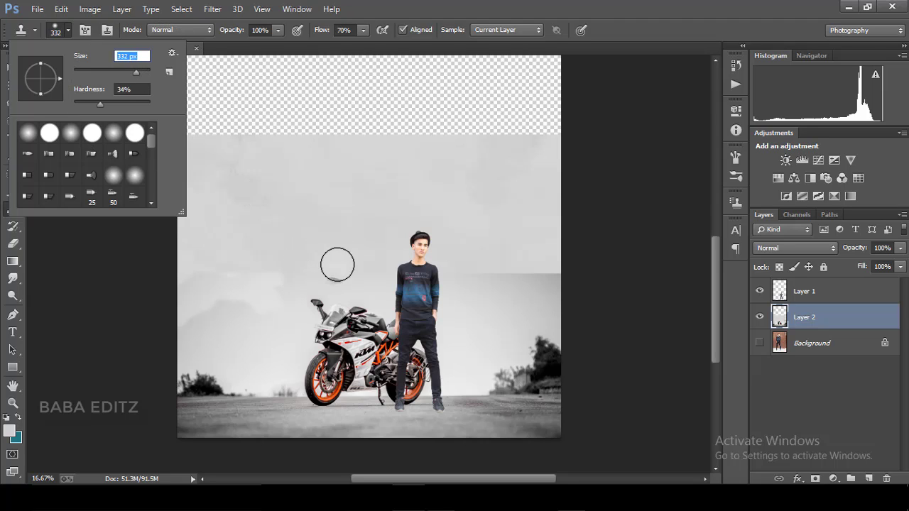
key("Return")
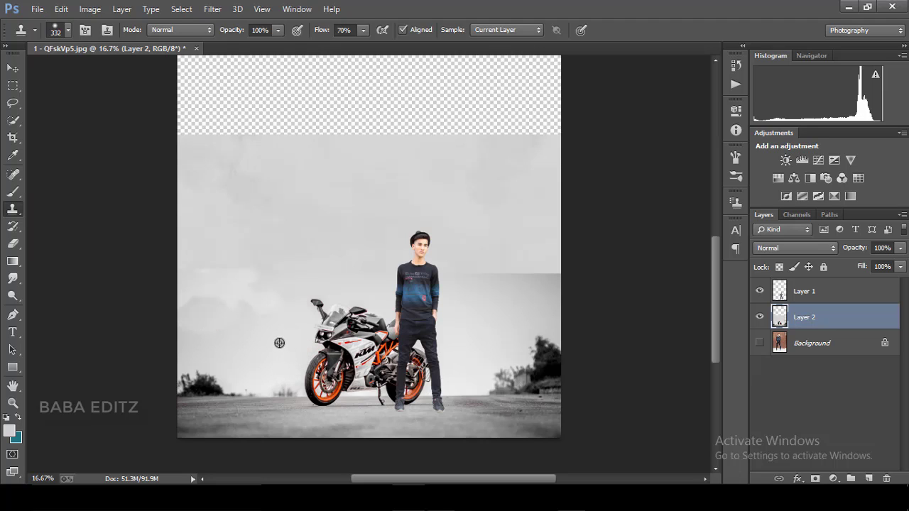
mouse_move(233, 314)
left_mouse_down()
mouse_move(228, 288)
mouse_move(193, 270)
left_mouse_up()
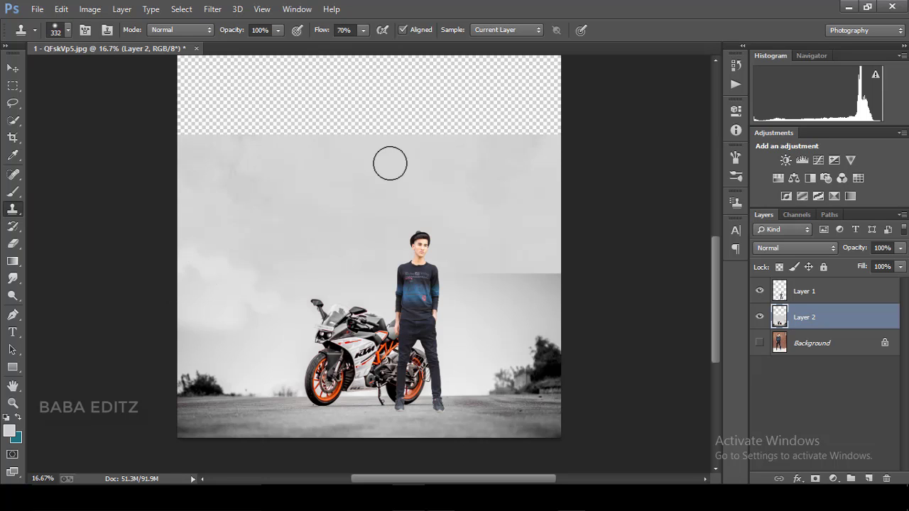
Clone over the dark rectangular patch at the right sky edge
key("ctrl+minus")
key("ctrl+plus")
key("ctrl+plus")
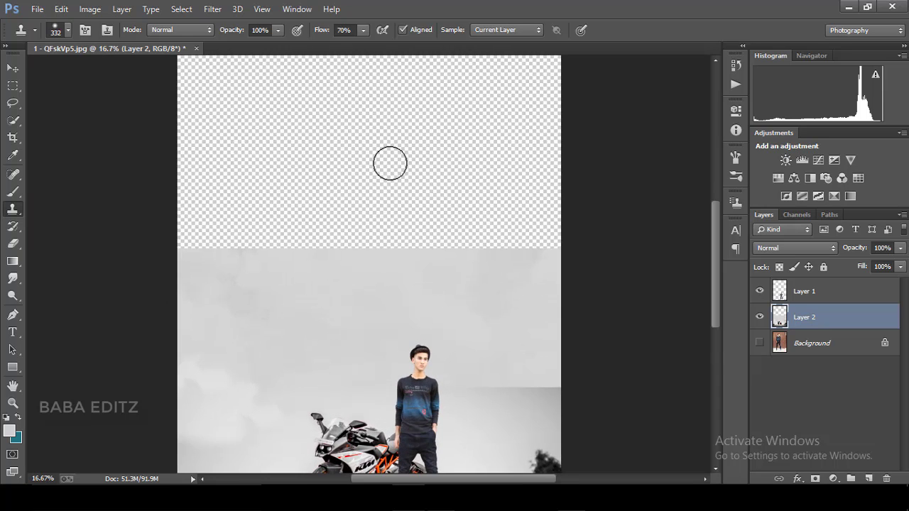
key("ctrl+minus")
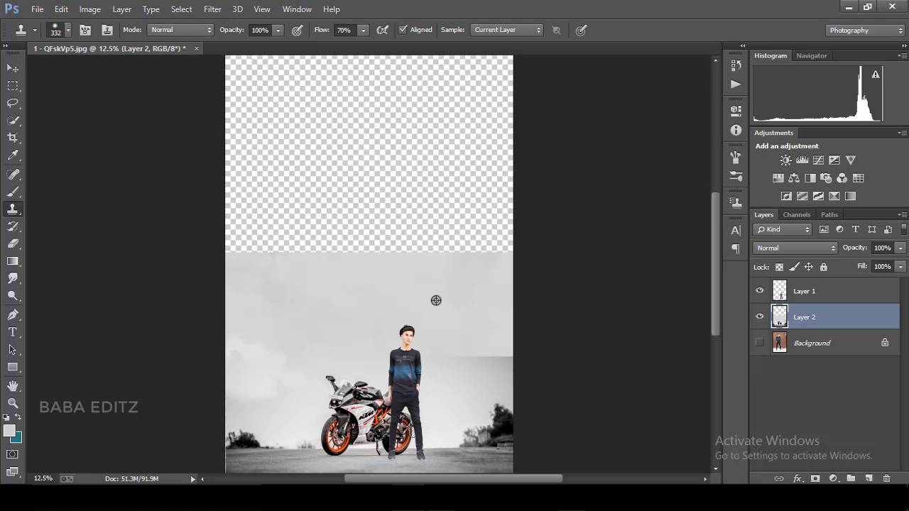
mouse_move(448, 352)
left_mouse_down()
mouse_move(483, 361)
mouse_move(478, 376)
left_mouse_up()
left_click(471, 308, "alt")
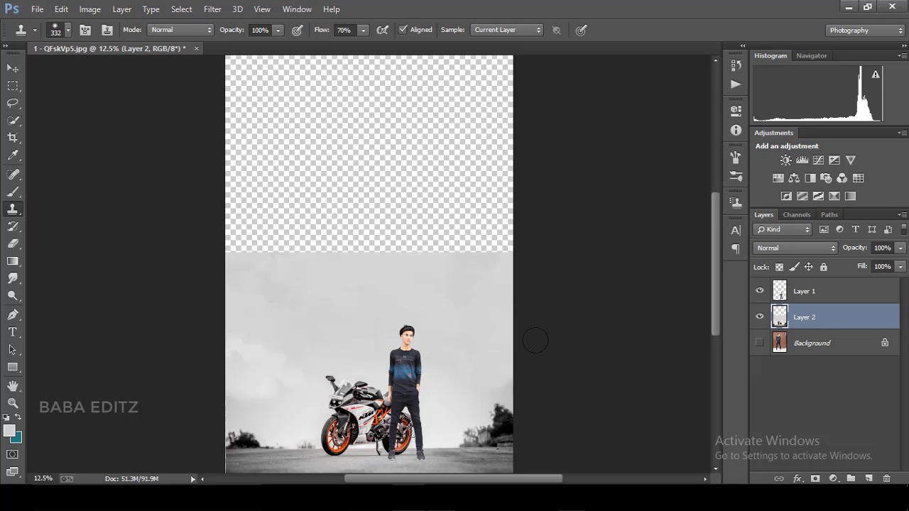
key("ctrl+minus")
Crop the canvas top down to the sky edge, removing the empty transparent area
left_click(9, 139)
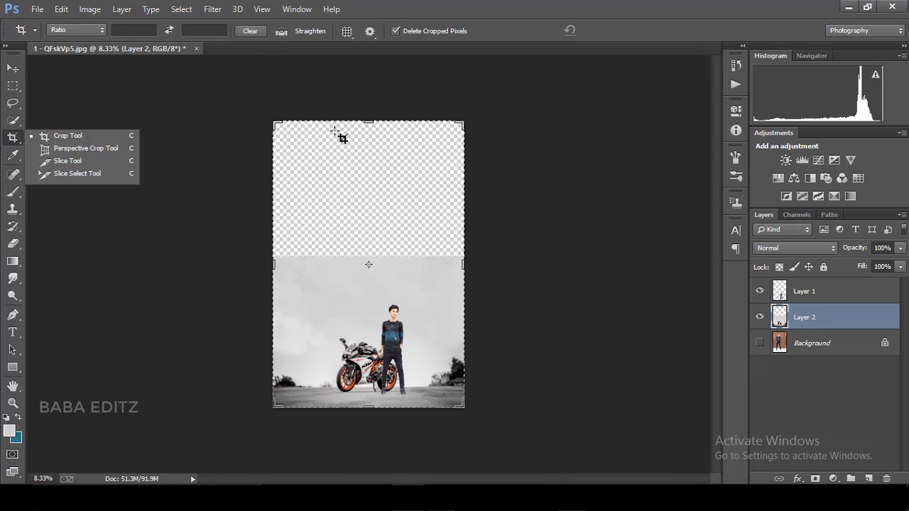
left_click_drag(369, 122, 373, 183)
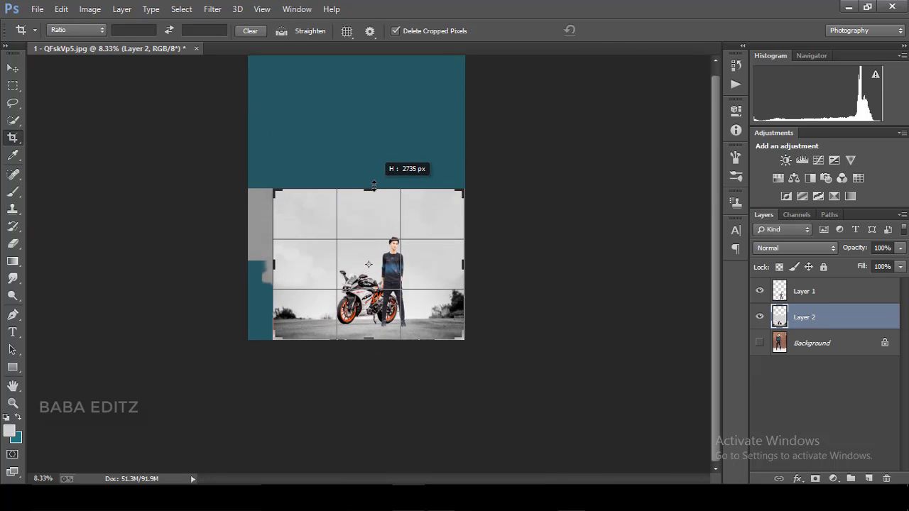
left_click(617, 30)
key("ctrl+plus")
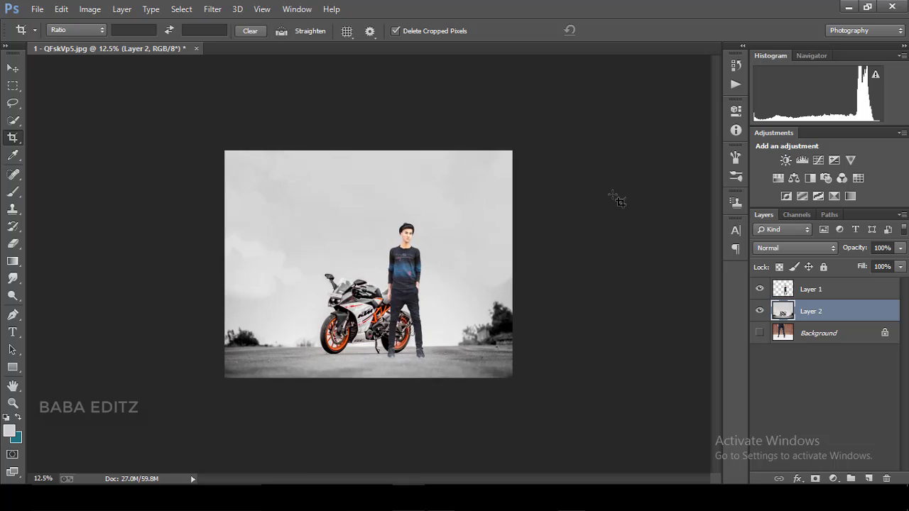
key("ctrl+plus")
Trim the leftover grey strip from the top with a second crop
left_click(13, 67)
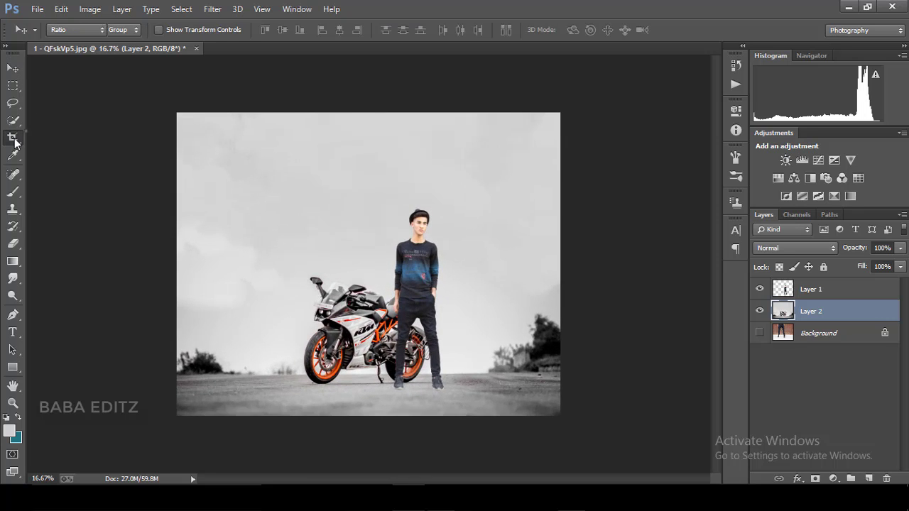
left_click(13, 137)
left_click_drag(369, 112, 374, 135)
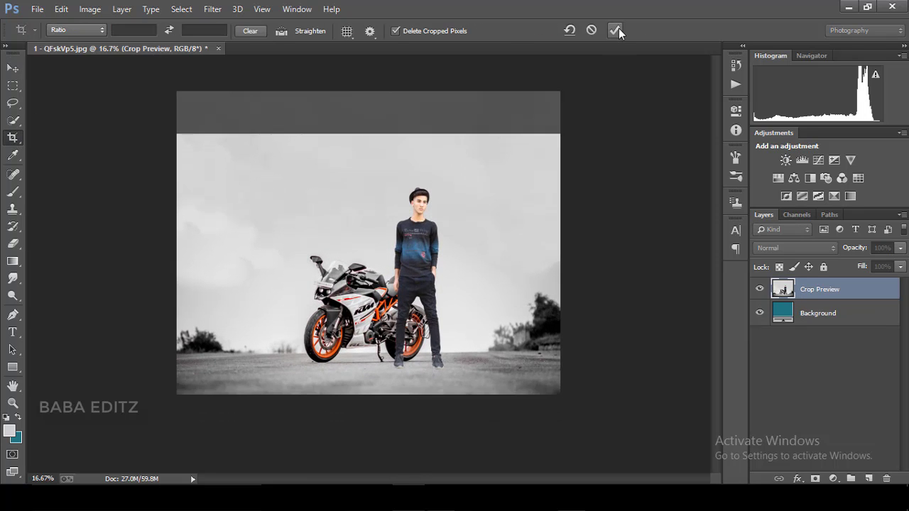
left_click(619, 29)
key("ctrl+plus")
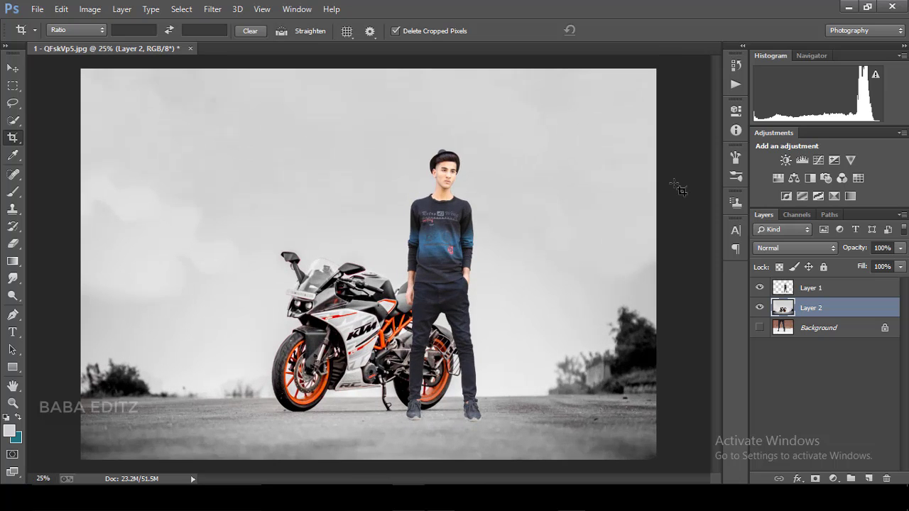
Nudge the man slightly to the right and zoom in on the feet and bike
left_click(13, 68)
left_click_drag(452, 250, 461, 248)
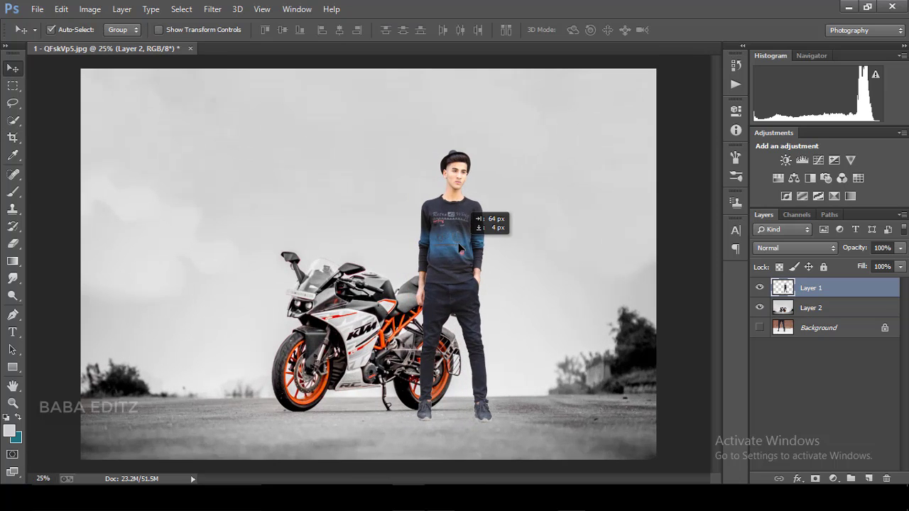
key("ctrl+minus")
key("ctrl+plus")
key("ctrl+plus")
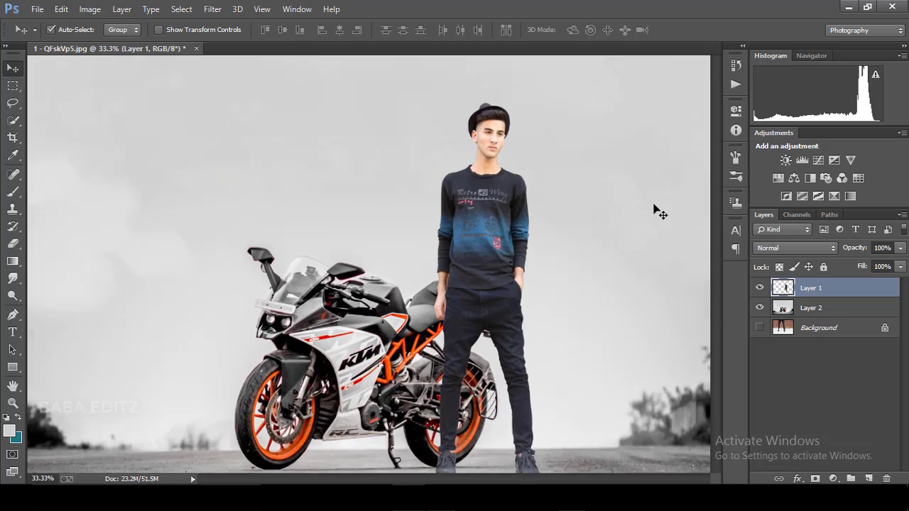
key("ctrl+plus")
key("ctrl+plus")
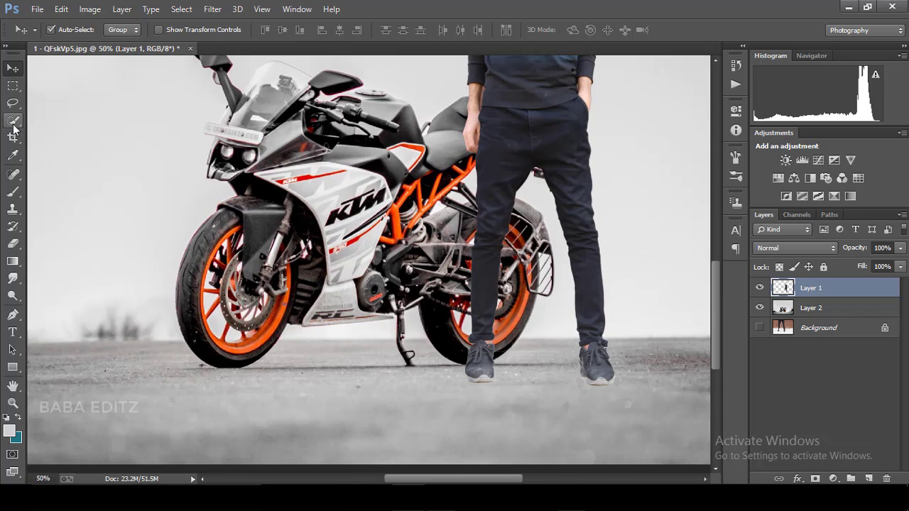
Set the foreground to black and the brush to 92 px, testing a dot under the shoes
right_click(13, 192)
left_click(10, 430)
left_click(596, 332)
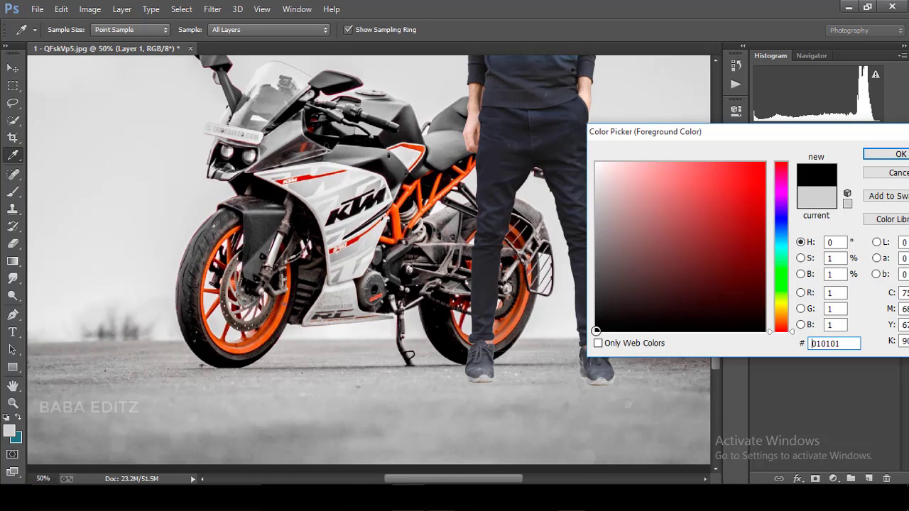
left_click(899, 154)
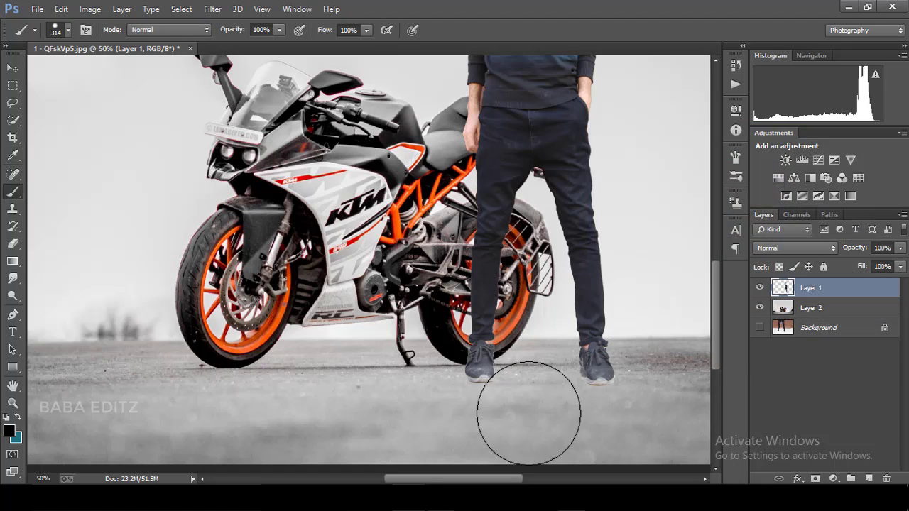
left_click(67, 30)
left_click_drag(125, 70, 109, 69)
left_click(468, 411)
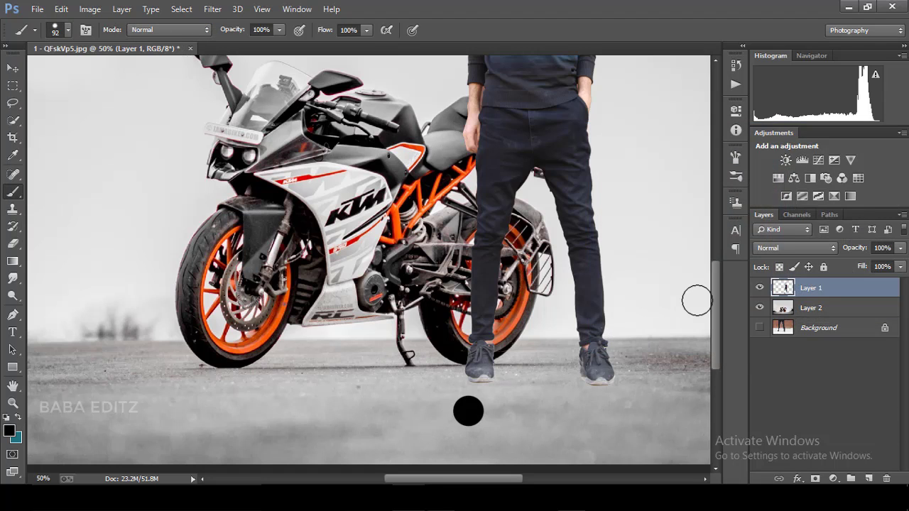
key("ctrl+z")
On a new layer, squash a black brush dot into a flat shadow under the left shoe
left_click(69, 30)
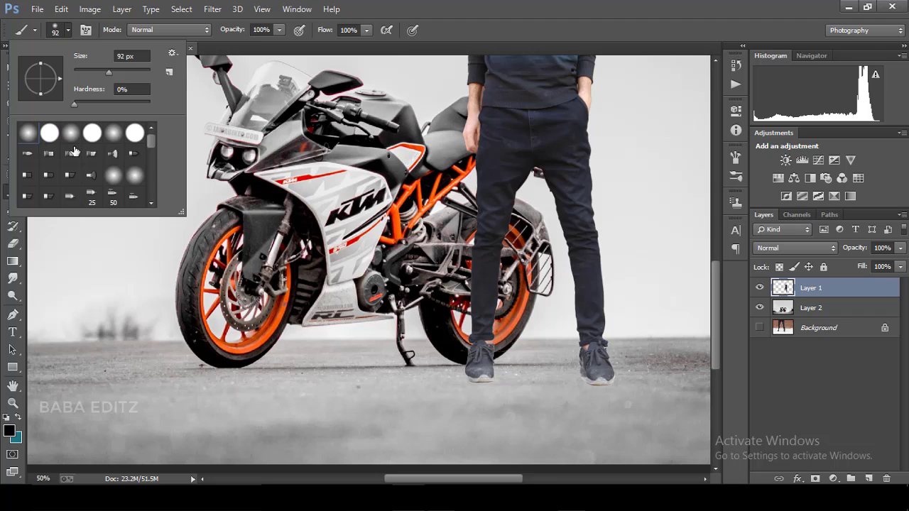
left_click(478, 415)
key("ctrl+t")
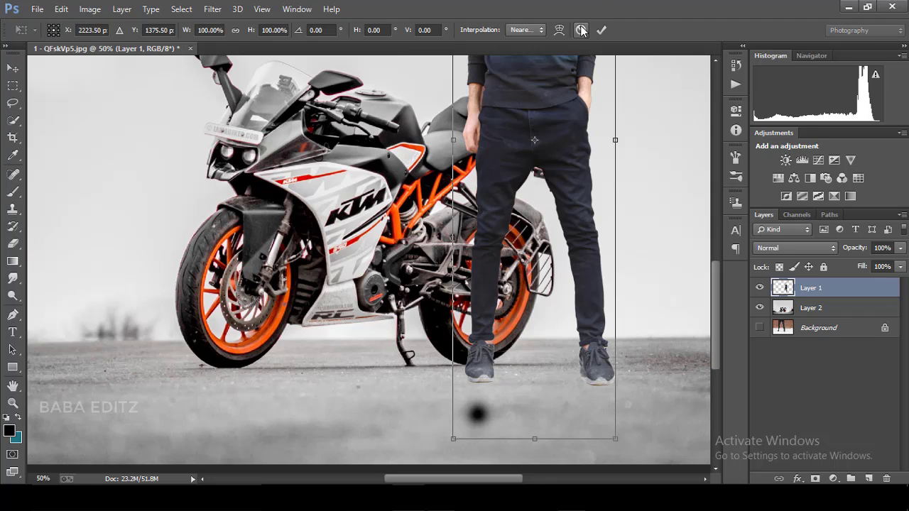
left_click(580, 30)
key("ctrl+z")
left_click(870, 478)
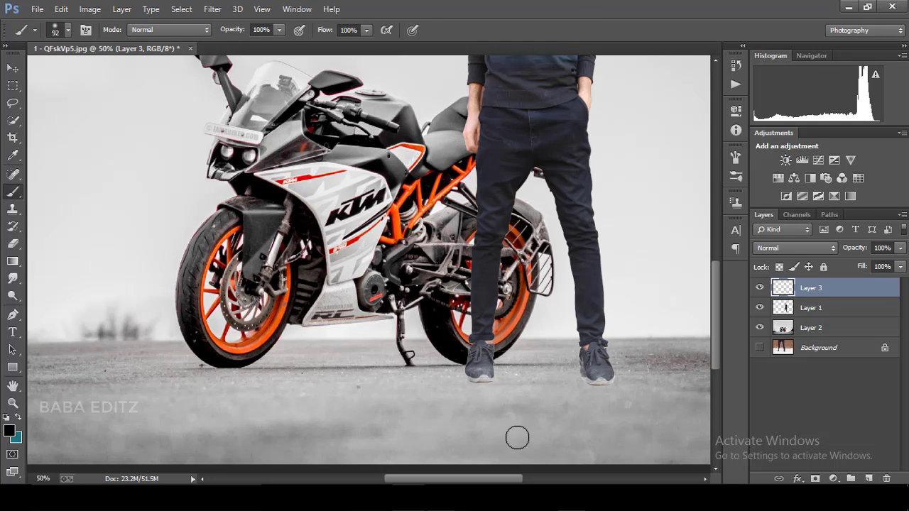
key("ctrl+t")
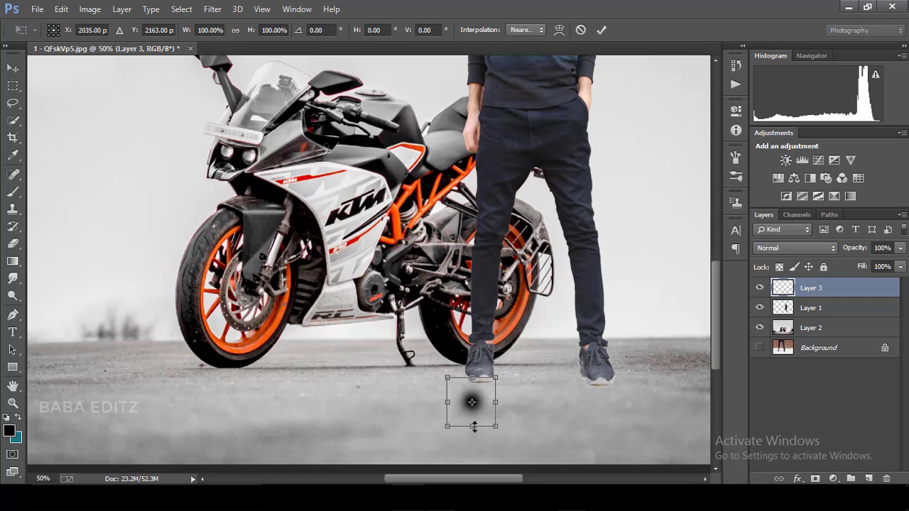
mouse_move(473, 427)
left_mouse_down()
mouse_move(474, 398)
mouse_move(488, 382)
left_mouse_up()
left_click(602, 30)
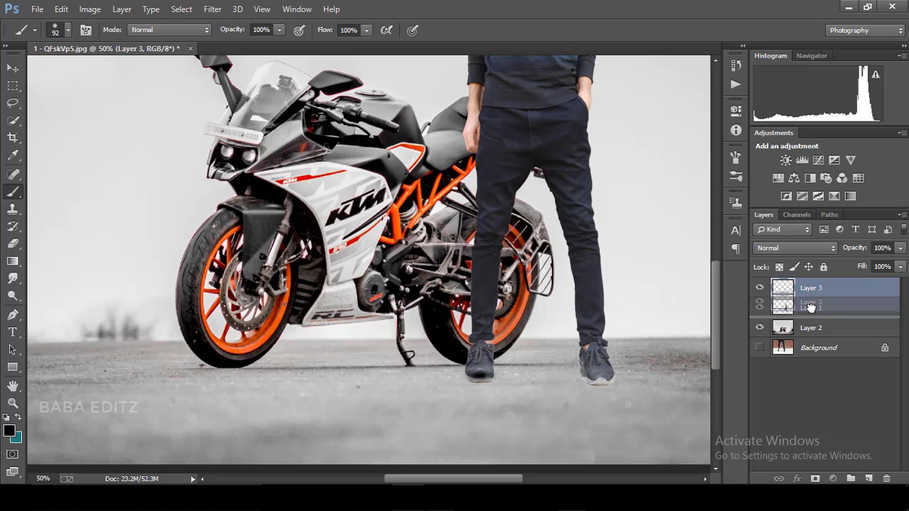
Move the shadow layer below the man and stretch the shadow wider under the left shoe
left_click_drag(809, 287, 810, 310)
key("ctrl+t")
mouse_move(506, 364)
left_mouse_down()
mouse_move(502, 357)
mouse_move(502, 399)
mouse_move(508, 375)
mouse_move(450, 377)
left_mouse_up()
mouse_move(509, 397)
left_mouse_down()
mouse_move(515, 410)
mouse_move(498, 396)
left_mouse_up()
left_click(601, 36)
scroll(615, 254, "down", 1)
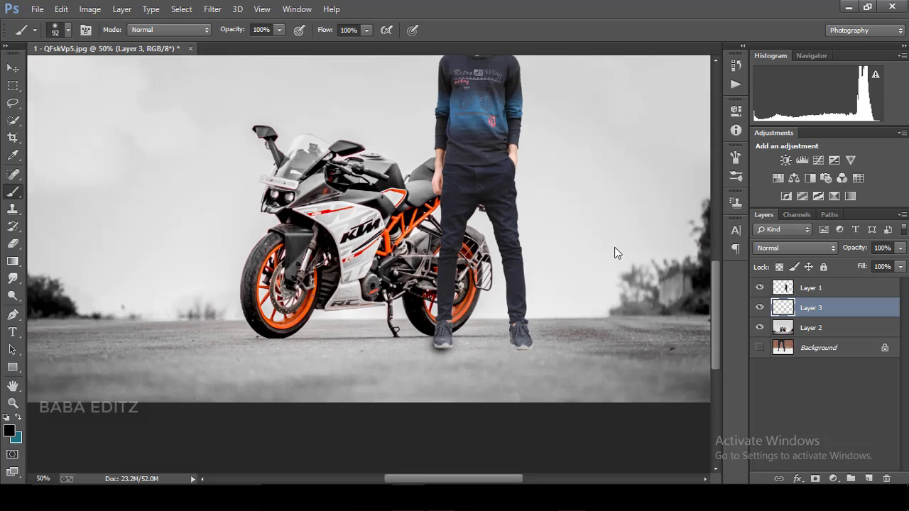
scroll(614, 253, "up", 1)
right_click(794, 308)
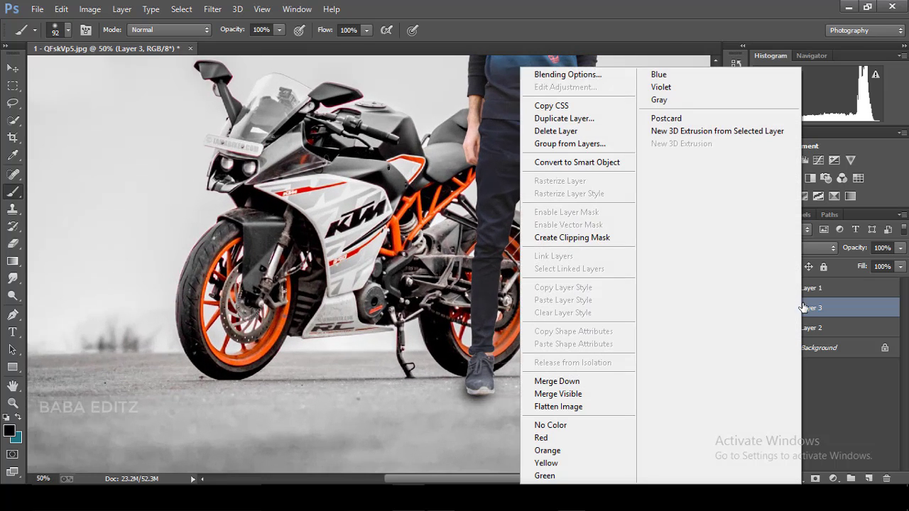
Duplicate the shadow layer and move the copy under the right shoe
left_click(568, 120)
left_click(572, 150)
key("v")
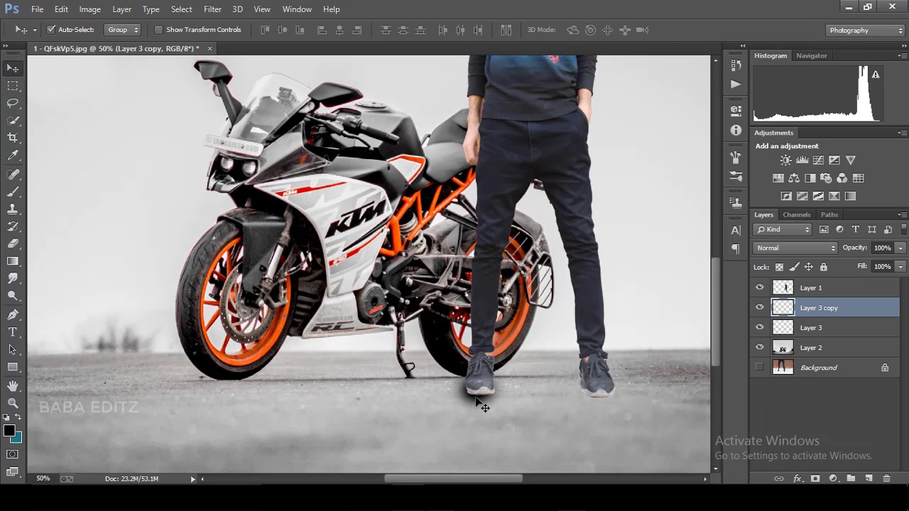
left_click_drag(480, 405, 598, 398)
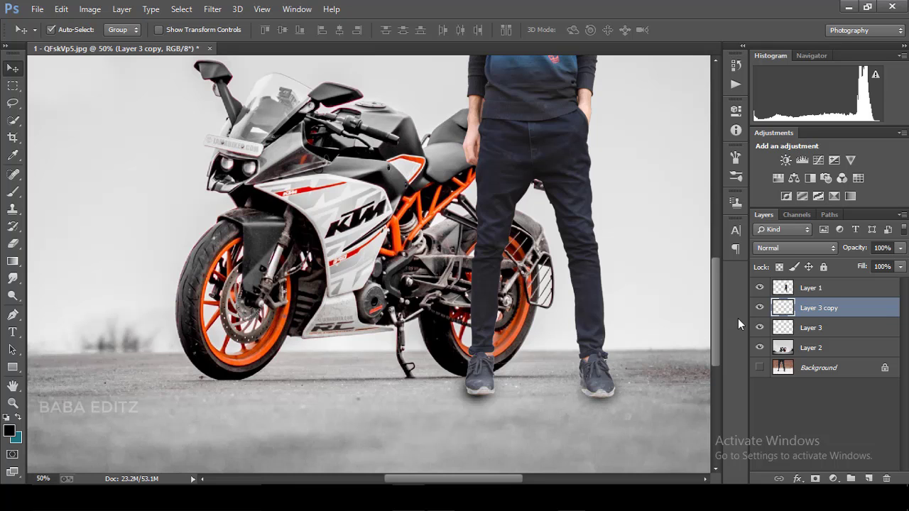
key("ctrl+minus")
key("ctrl+minus")
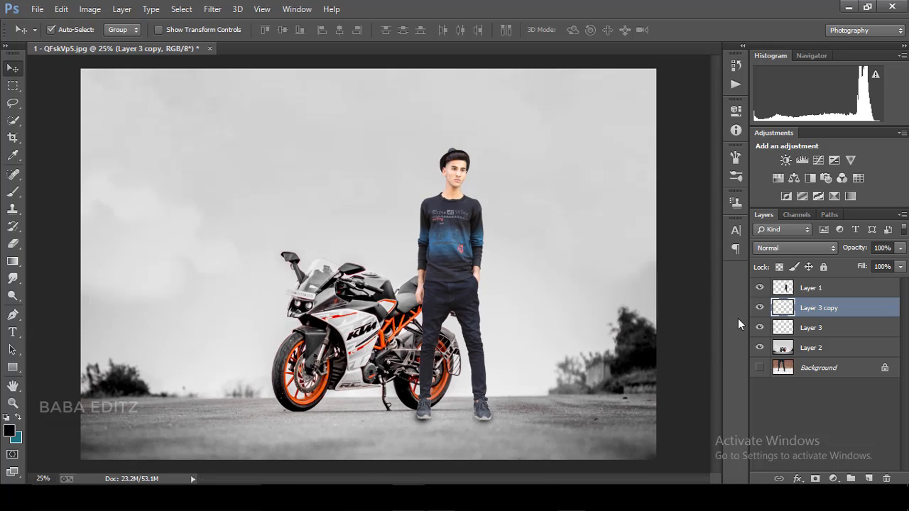
key("ctrl+plus")
key("ctrl+plus")
left_click_drag(718, 276, 720, 350)
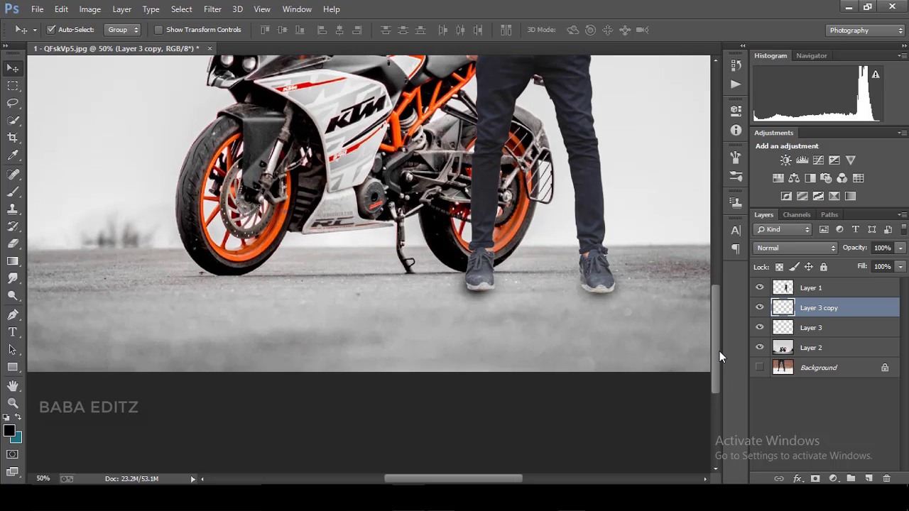
key("ctrl+plus")
key("ctrl+plus")
Pick the Brush tool at 33 px and select Layer 1
left_click(13, 191)
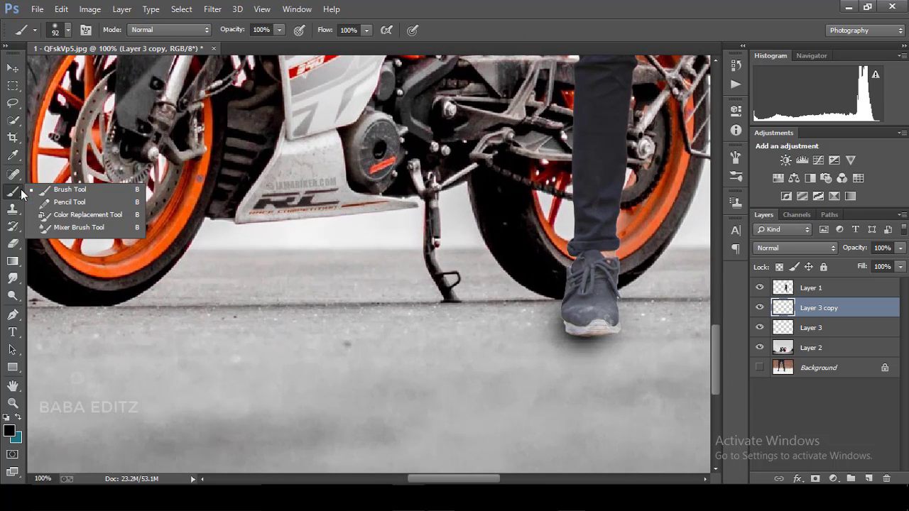
left_click(68, 30)
left_click(87, 72)
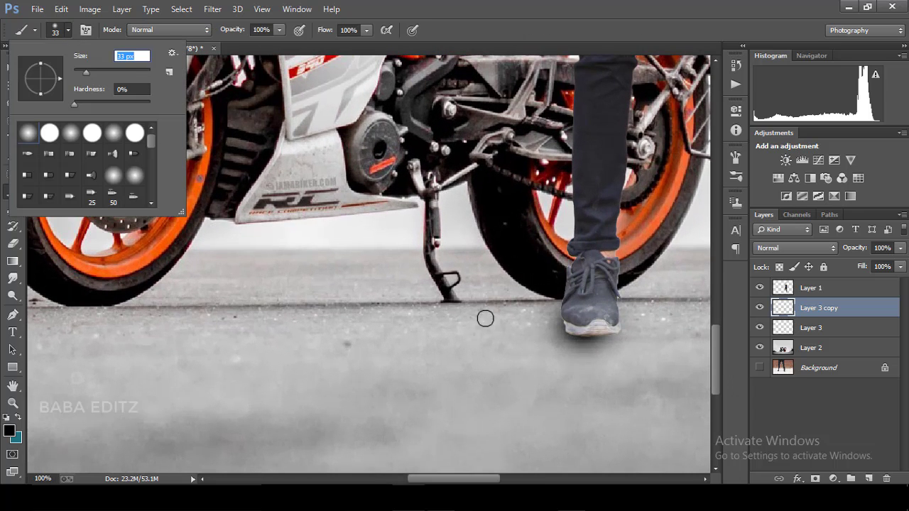
left_click(813, 288)
right_click(813, 288)
Create Layer 1 copy, paint a soft shadow under the shoe, and lower fill to 65%
left_click(575, 115)
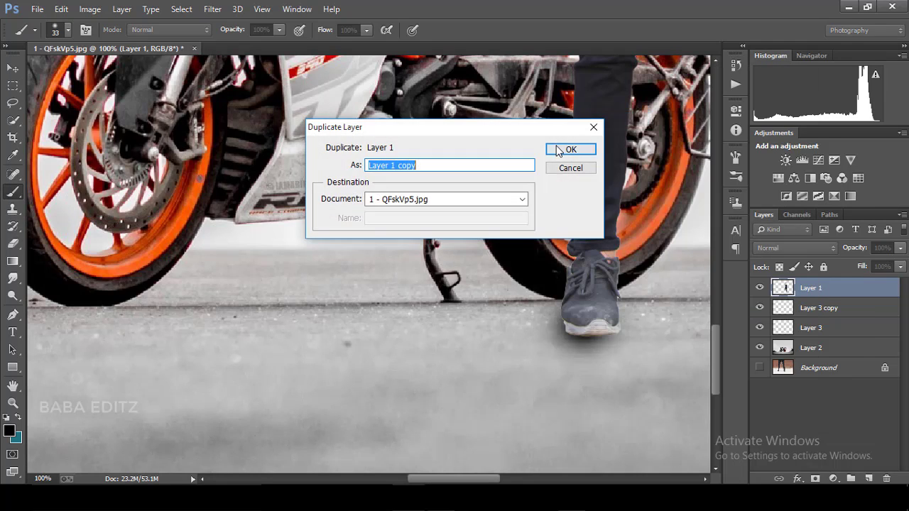
left_click(572, 149)
mouse_move(584, 333)
left_mouse_down()
mouse_move(571, 331)
mouse_move(614, 330)
mouse_move(585, 335)
left_mouse_up()
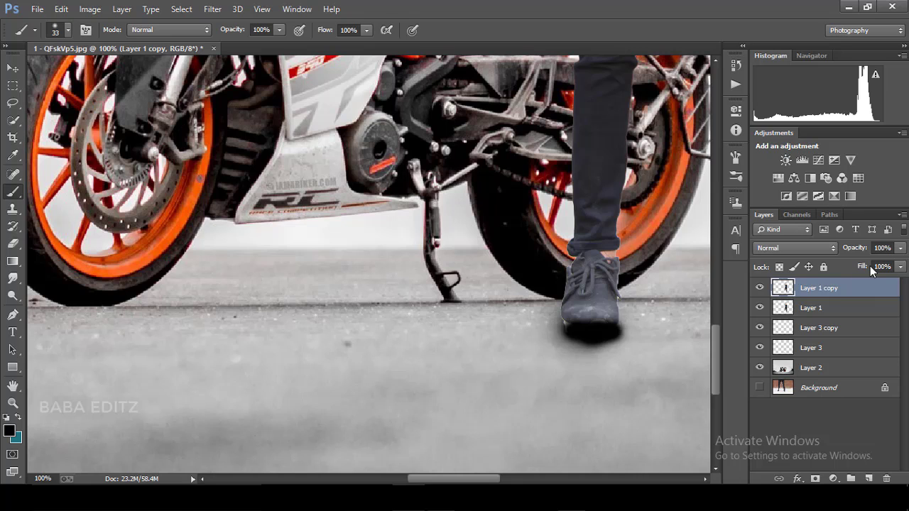
mouse_move(870, 265)
left_mouse_down()
mouse_move(830, 274)
mouse_move(838, 274)
left_mouse_up()
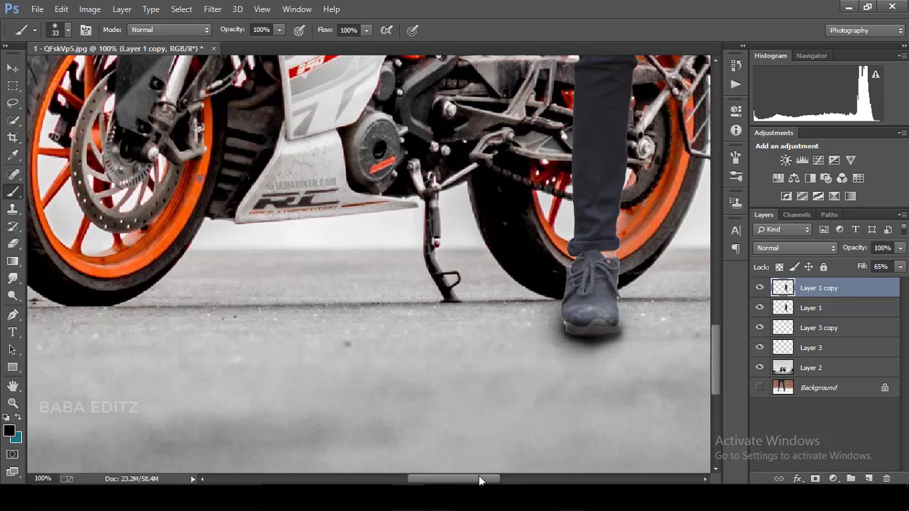
left_click_drag(479, 481, 536, 481)
mouse_move(386, 326)
left_mouse_down()
mouse_move(411, 339)
mouse_move(454, 332)
mouse_move(401, 330)
left_mouse_up()
Lower Layer 1 copy's fill to 27%, then paint shadows under the left and right shoes
key("ctrl+minus")
key("ctrl+minus")
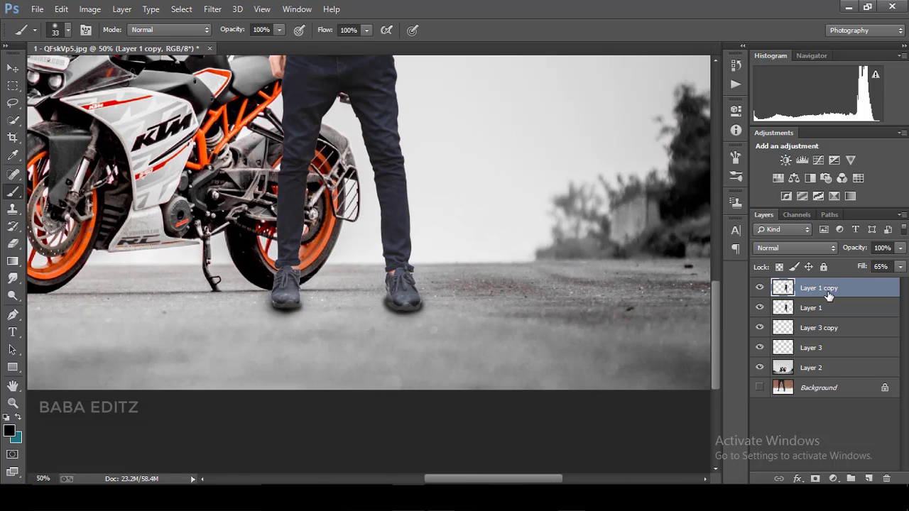
left_click_drag(861, 267, 836, 275)
key("ctrl+minus")
key("ctrl+minus")
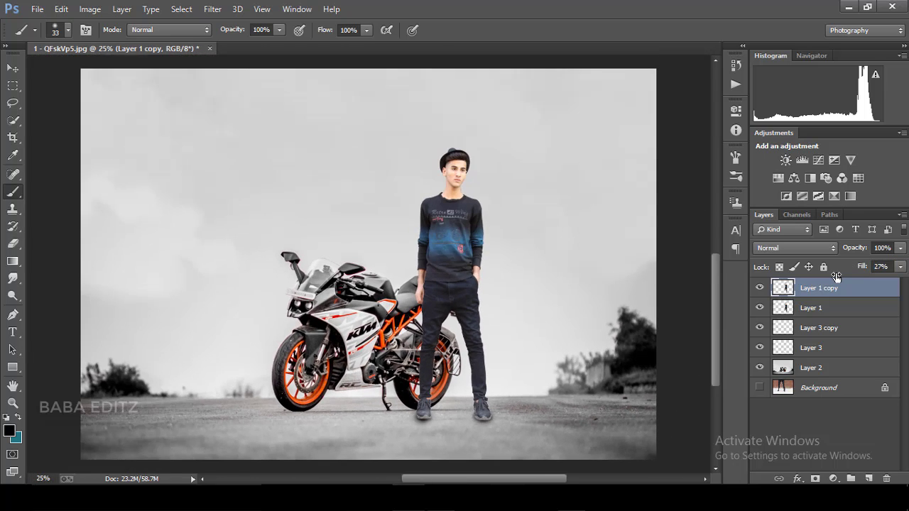
key("ctrl+minus")
key("ctrl+minus")
key("ctrl+plus")
key("ctrl+plus")
key("ctrl+plus")
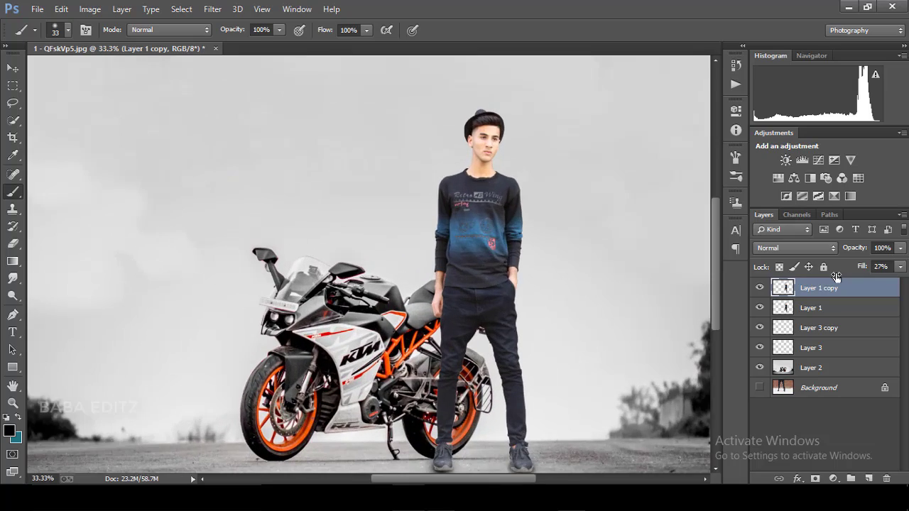
key("ctrl+plus")
key("ctrl+plus")
key("ctrl+plus")
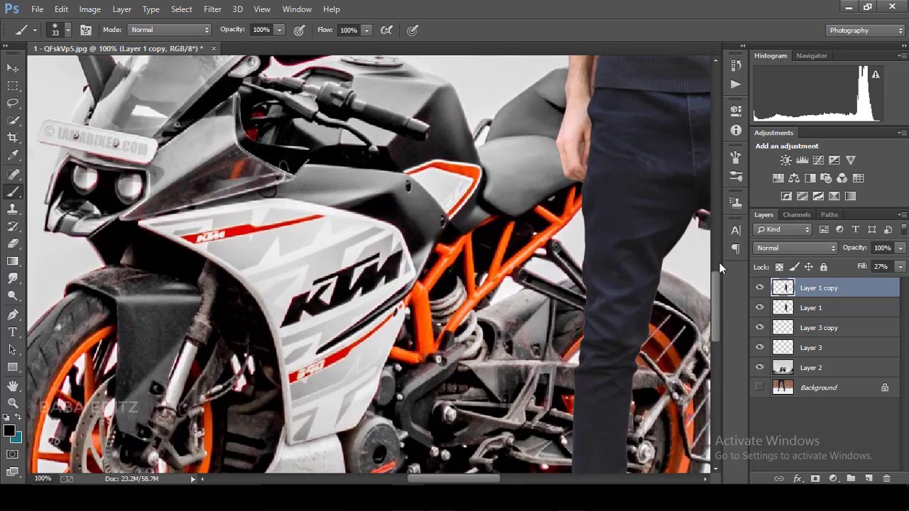
left_click_drag(719, 263, 719, 328)
scroll(483, 360, "right", 5)
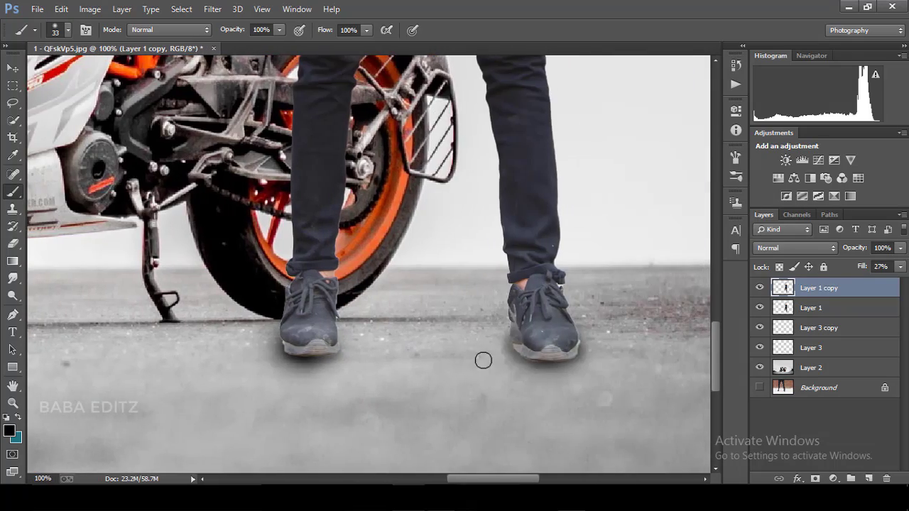
key("ctrl+plus")
key("ctrl+minus")
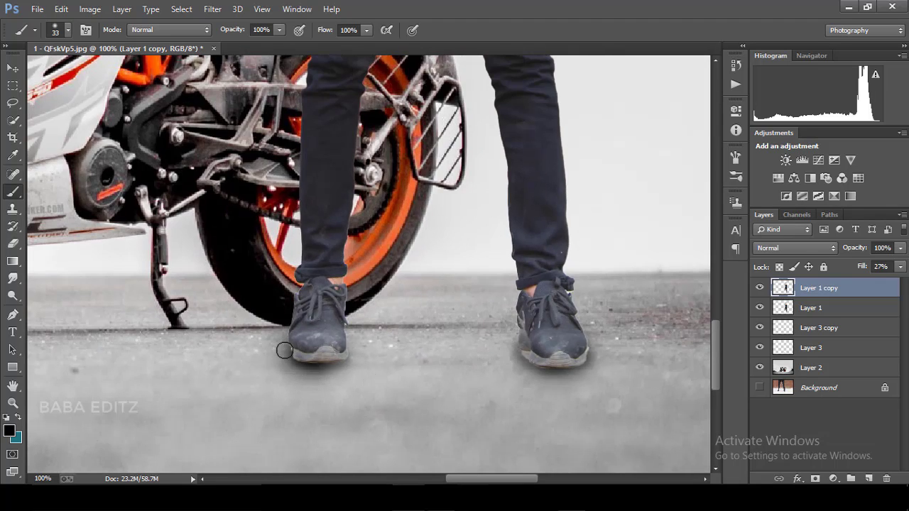
left_click_drag(283, 346, 359, 369)
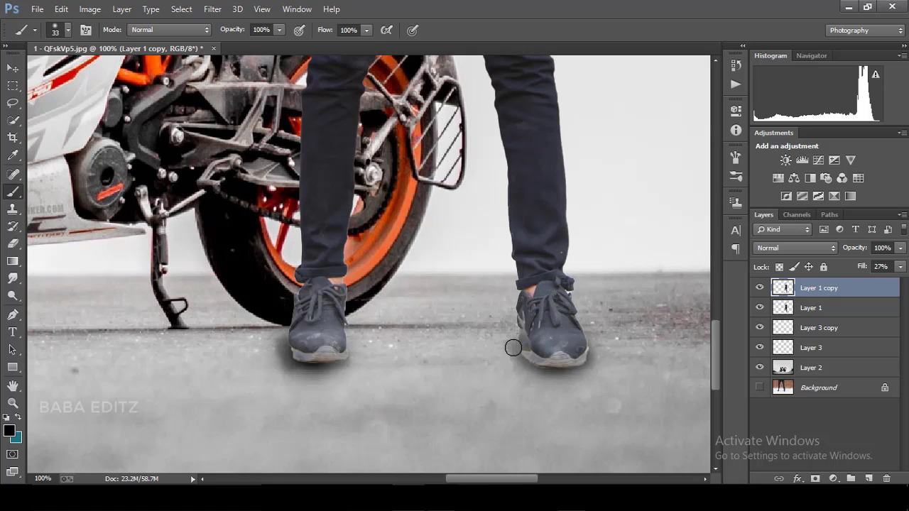
mouse_move(513, 347)
left_mouse_down()
mouse_move(544, 367)
mouse_move(573, 370)
left_mouse_up()
Select the Eraser and set its size to 43 px
left_click(13, 243)
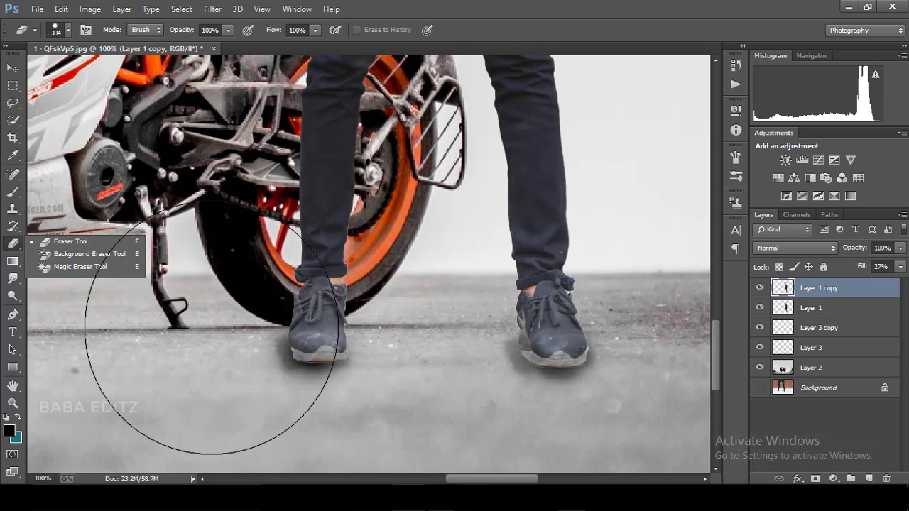
left_click(57, 29)
left_click(86, 72)
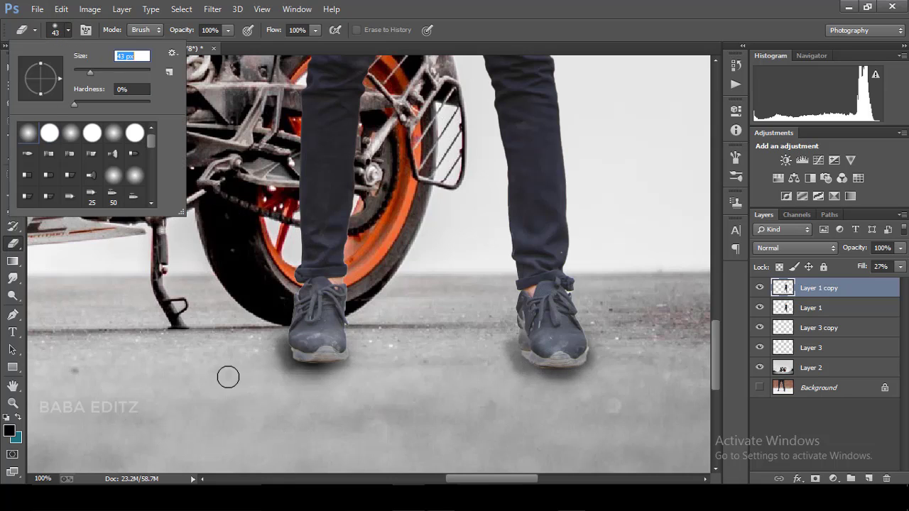
left_click(264, 339)
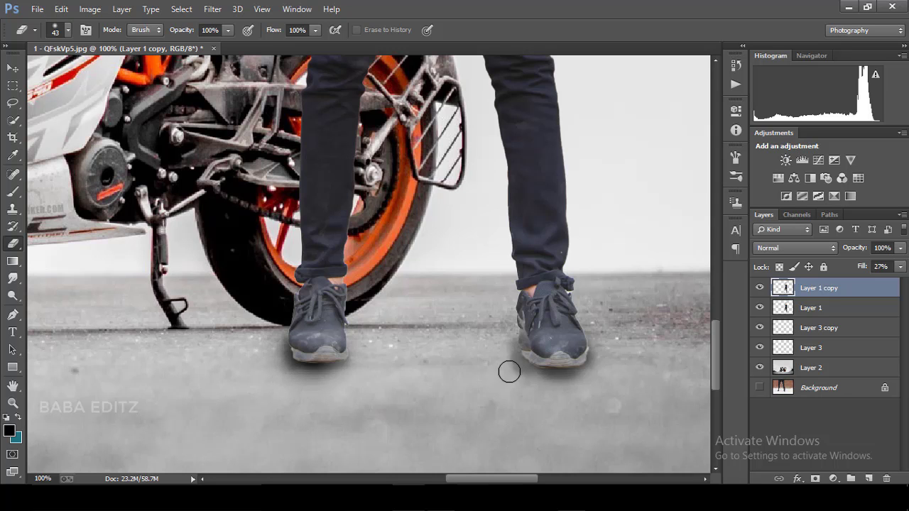
key("ctrl+minus")
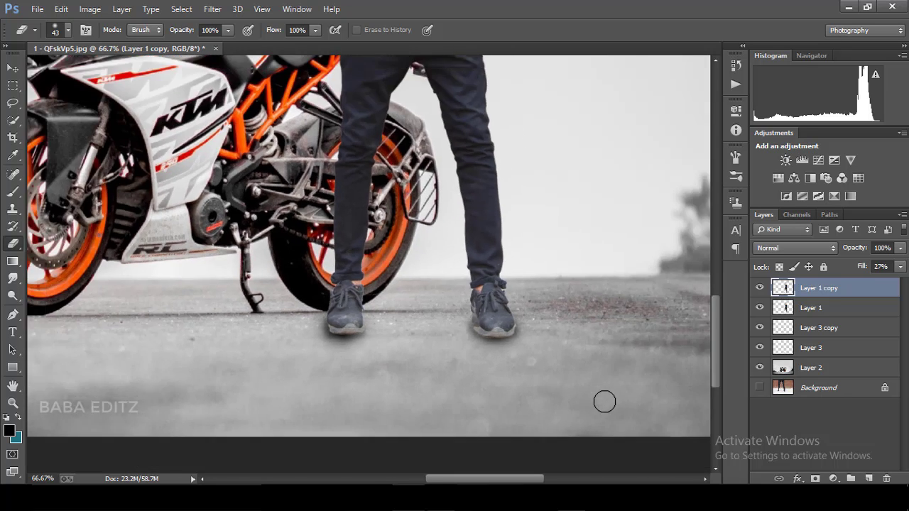
key("ctrl+minus")
key("ctrl+minus")
key("ctrl+minus")
key("ctrl+minus")
key("ctrl+minus")
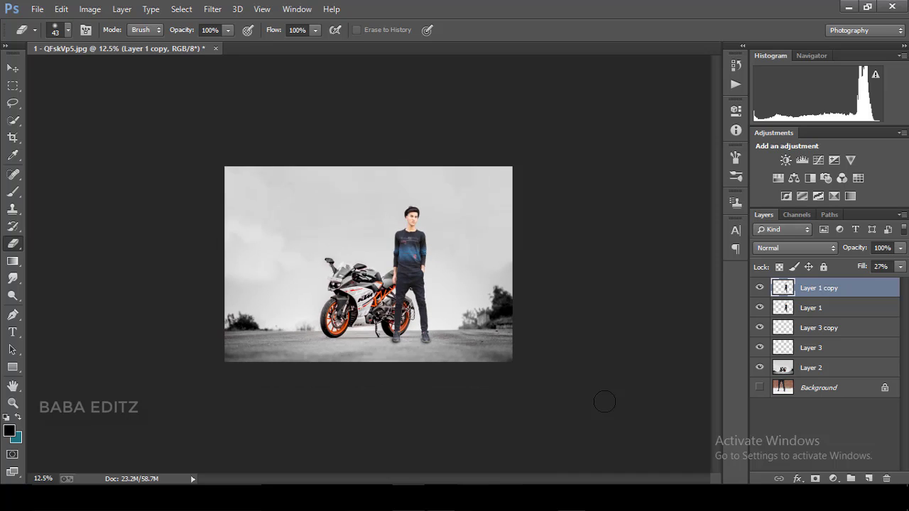
key("ctrl+plus")
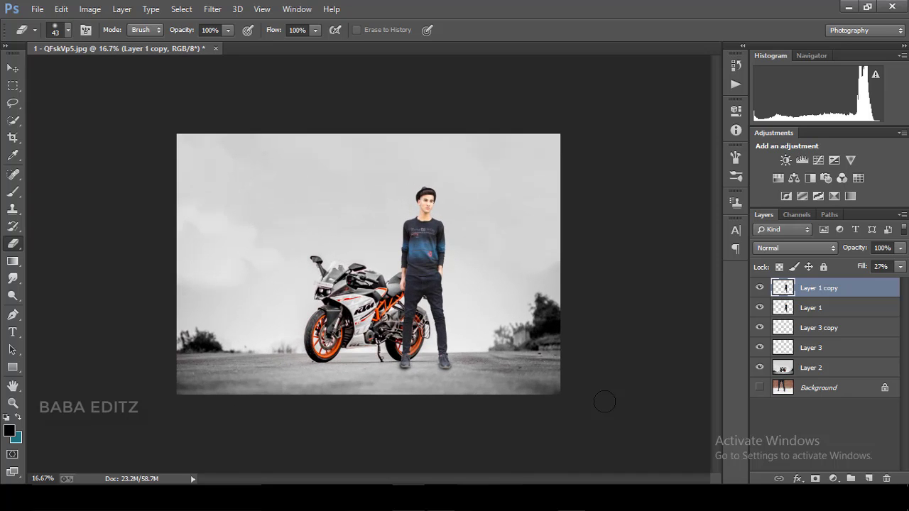
key("ctrl+plus")
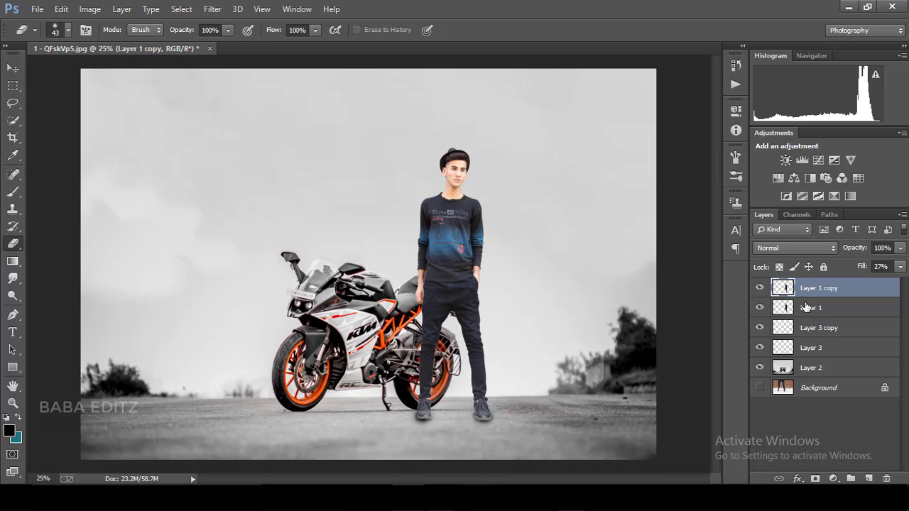
Select Layer 1 with Layer 1 copy and merge them into one layer
left_click(806, 306, "ctrl")
right_click(806, 306)
left_click(552, 377)
key("ctrl+minus")
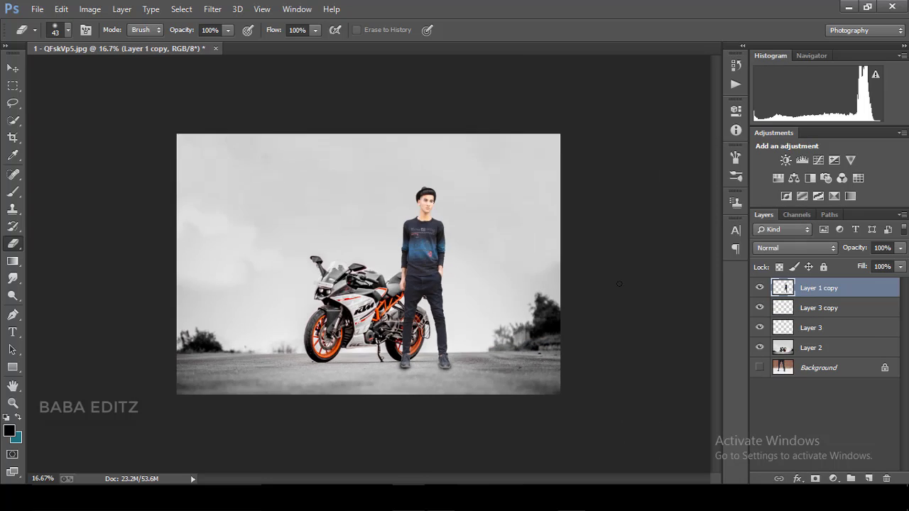
key("ctrl+minus")
key("ctrl+minus")
key("ctrl+minus")
key("ctrl+plus")
key("ctrl+plus")
key("ctrl+plus")
key("ctrl+plus")
key("ctrl+plus")
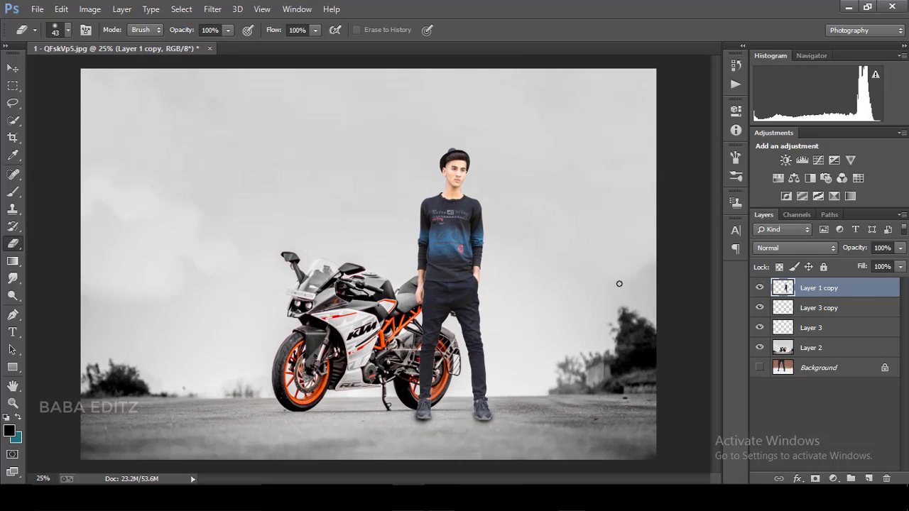
key("ctrl+plus")
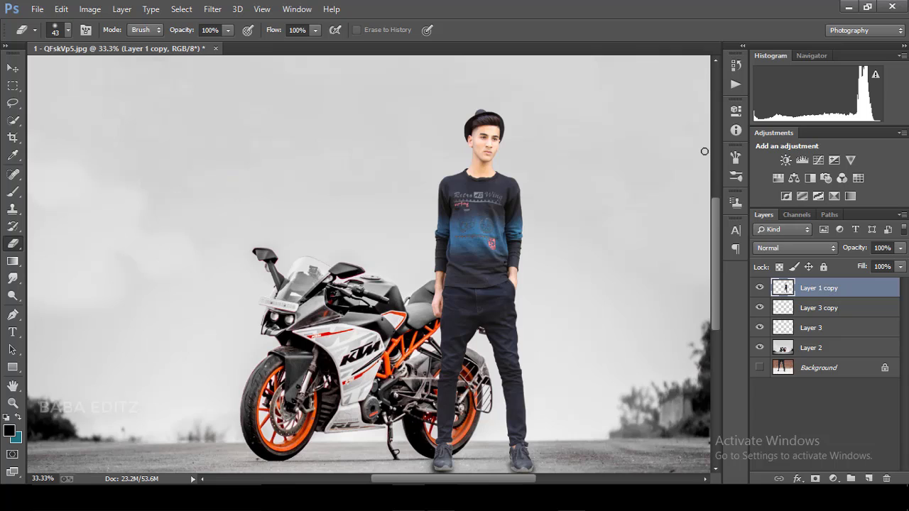
key("ctrl+plus")
scroll(715, 228, "up", 5)
left_click_drag(516, 481, 555, 481)
Switch back to the Brush tool and deselect all layers
key("b")
key("ctrl+minus")
key("ctrl+minus")
key("ctrl+minus")
key("ctrl+minus")
key("ctrl+minus")
key("ctrl+plus")
key("ctrl+plus")
key("ctrl+plus")
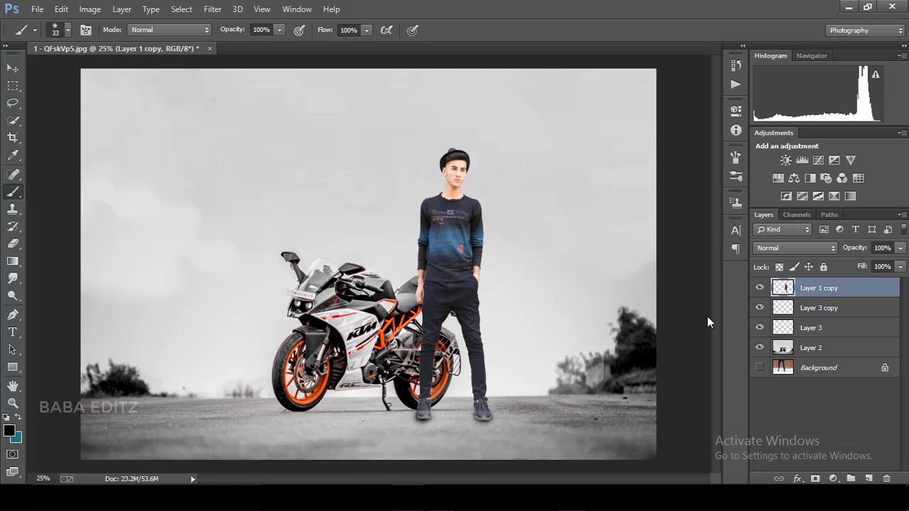
key("ctrl+minus")
key("ctrl+minus")
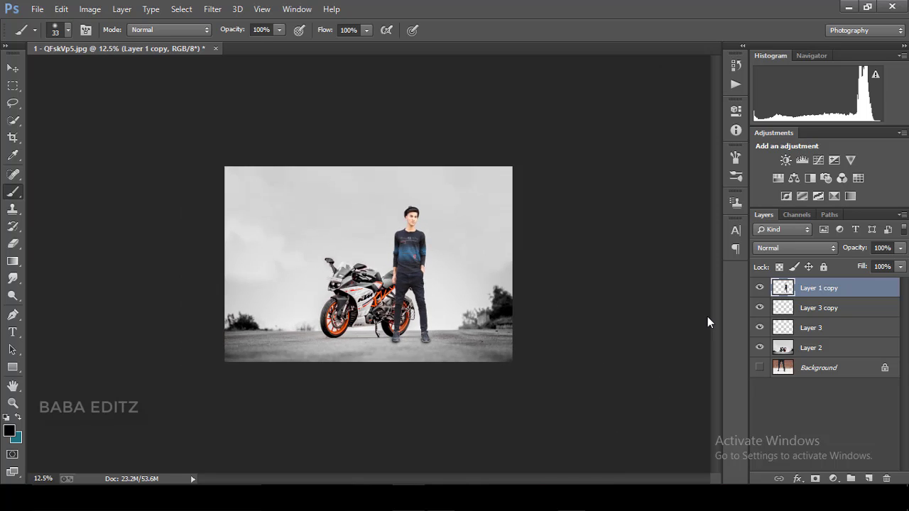
key("ctrl+plus")
left_click(808, 419)
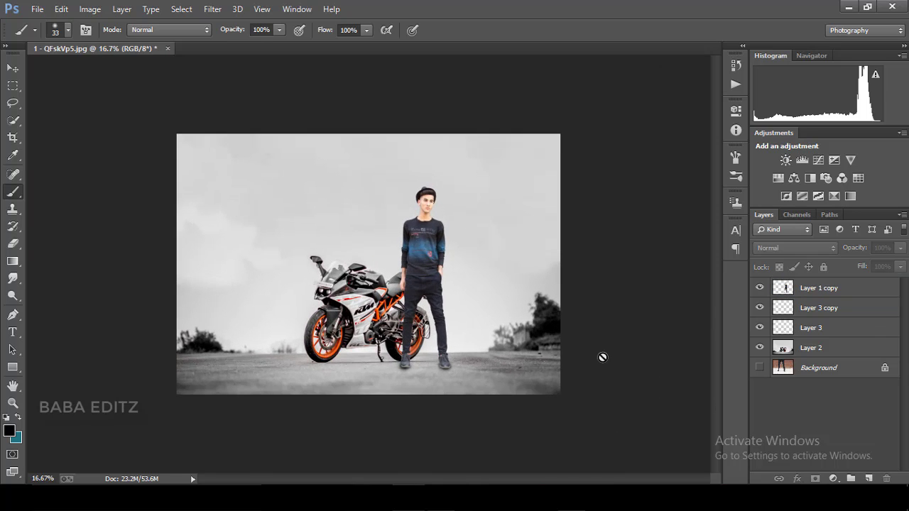
key("ctrl+plus")
Select Layer 1 copy and shift the man right of the bike, then nudge him back slightly
key("v")
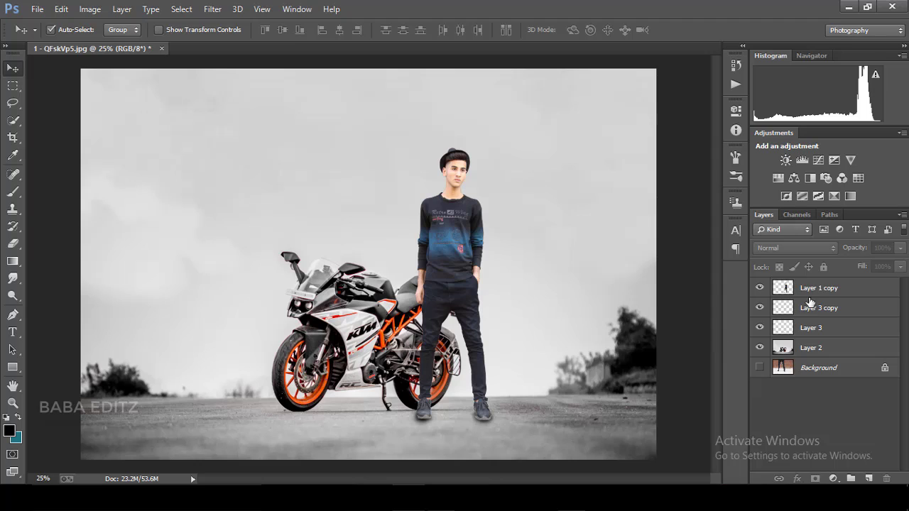
left_click(788, 286)
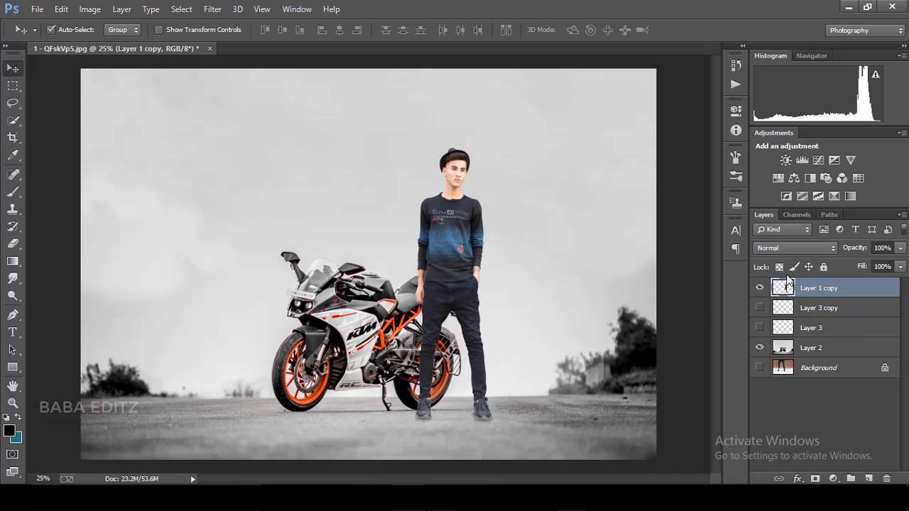
left_click_drag(462, 265, 519, 260)
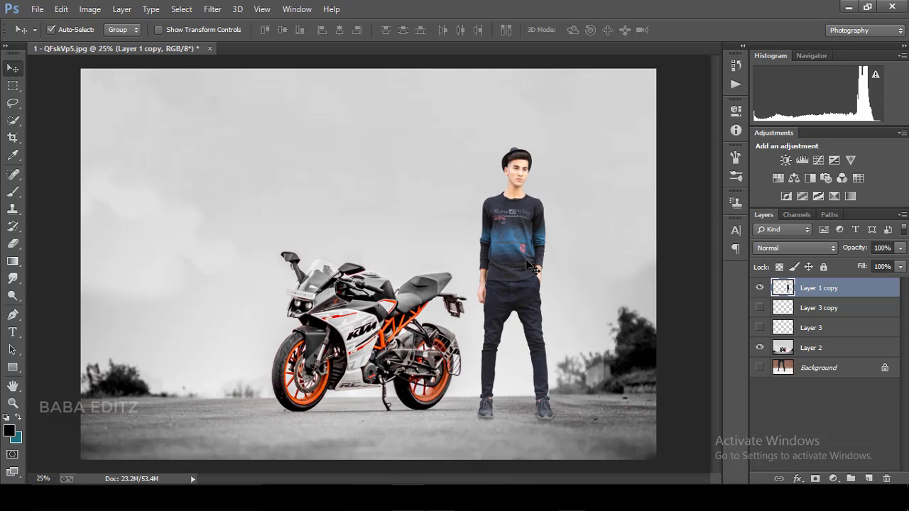
left_click_drag(533, 268, 525, 267)
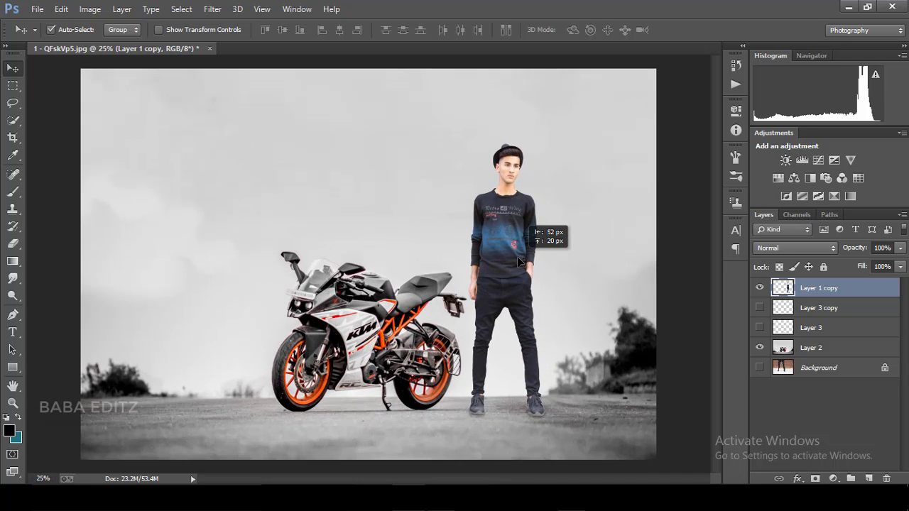
Drag the man left in front of the motorbike's rear wheel and check the framing
key("ctrl+minus")
key("ctrl+minus")
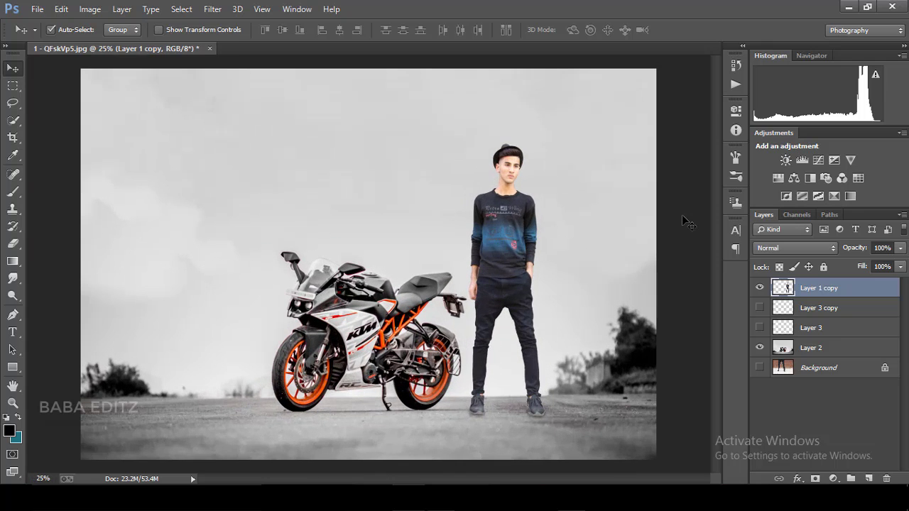
mouse_move(514, 237)
left_mouse_down()
mouse_move(449, 253)
mouse_move(461, 251)
left_mouse_up()
key("ctrl+minus")
key("ctrl+minus")
key("ctrl+minus")
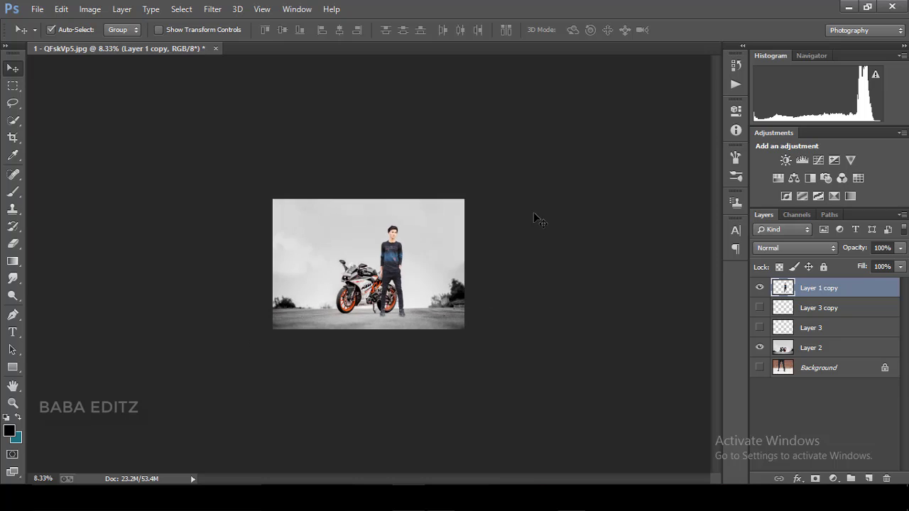
key("ctrl+plus")
key("ctrl+plus")
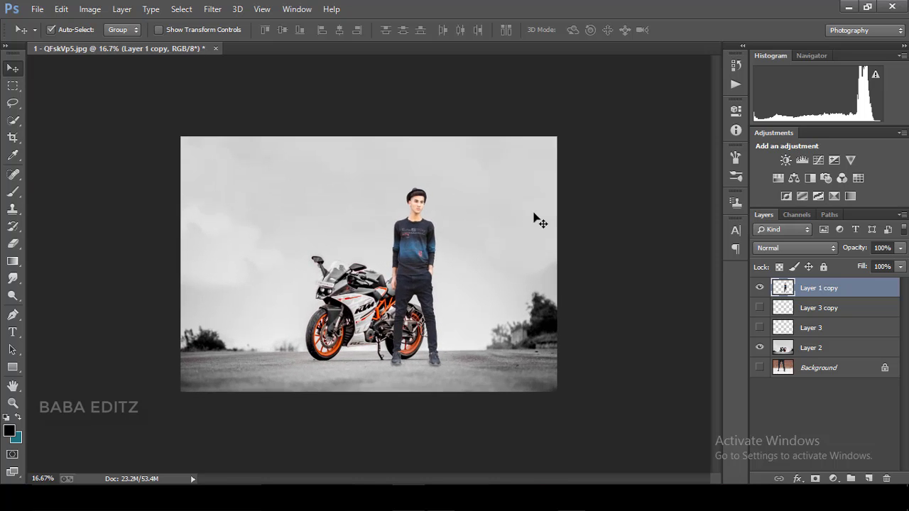
key("ctrl+plus")
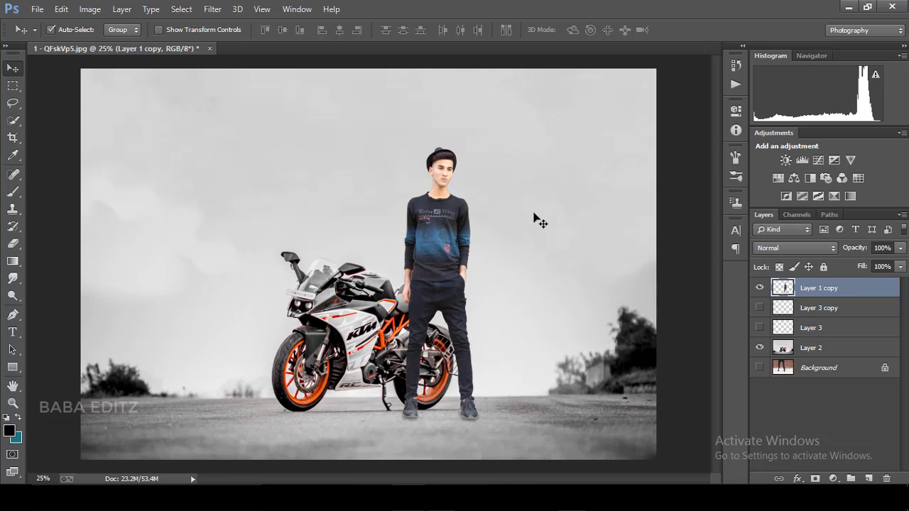
key("ctrl+minus")
key("ctrl+plus")
key("ctrl+plus")
key("ctrl+plus")
key("ctrl+plus")
key("ctrl+plus")
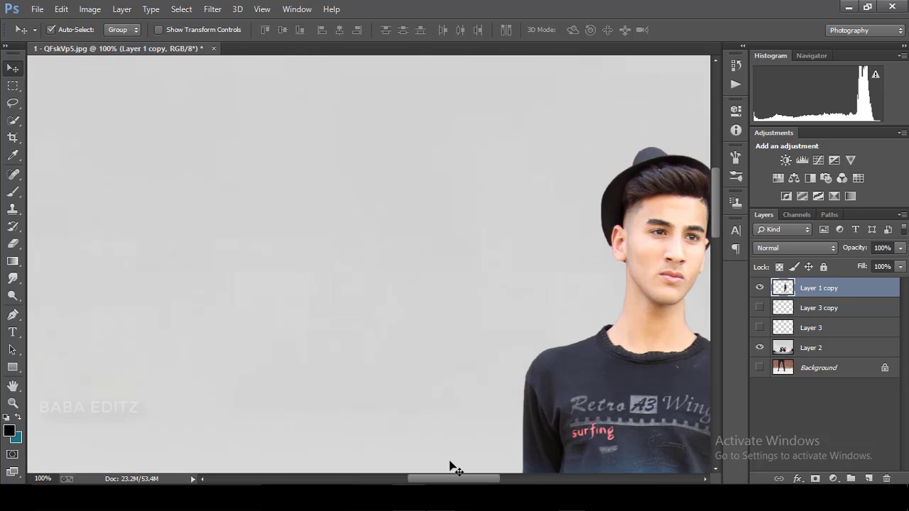
Switch to the Mixer Brush with Wet 30%, Load 31%, Mix 33% and Flow 29%
left_click_drag(454, 481, 498, 480)
key("ctrl+plus")
key("ctrl+plus")
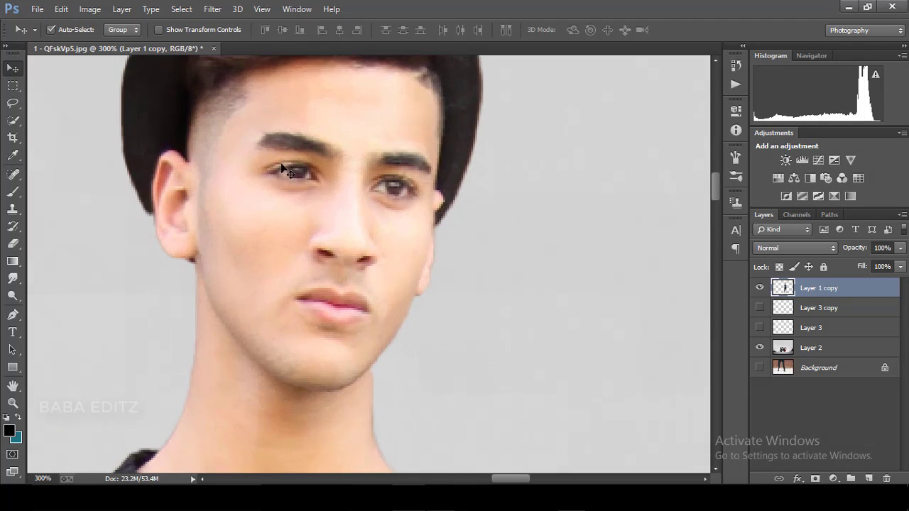
left_click(13, 279)
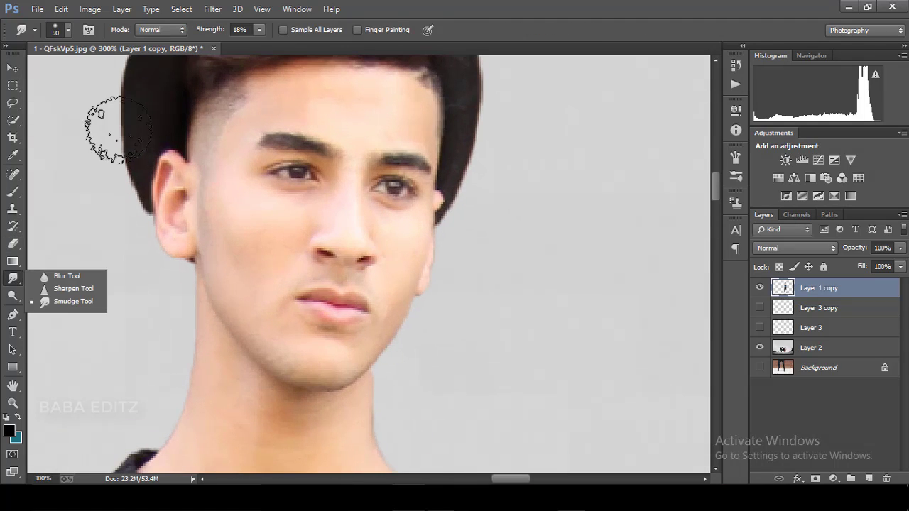
left_click_drag(12, 192, 71, 229)
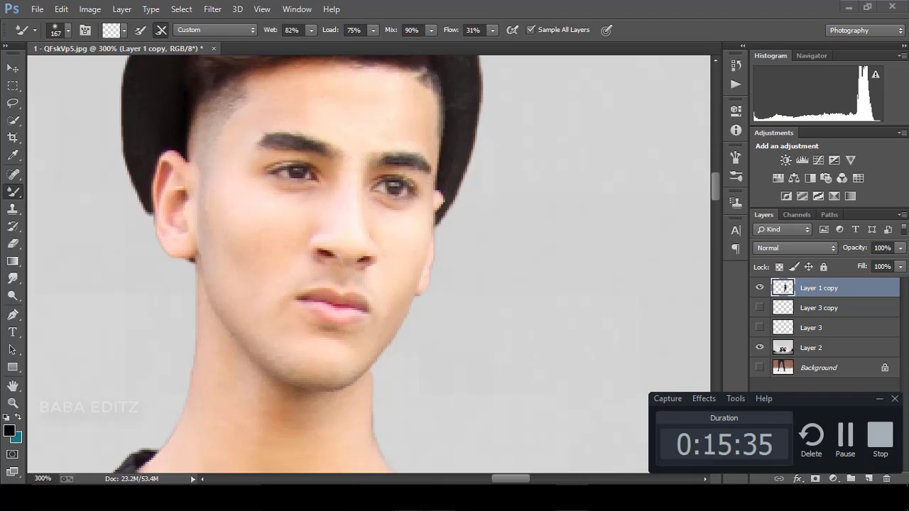
left_click_drag(273, 31, 261, 33)
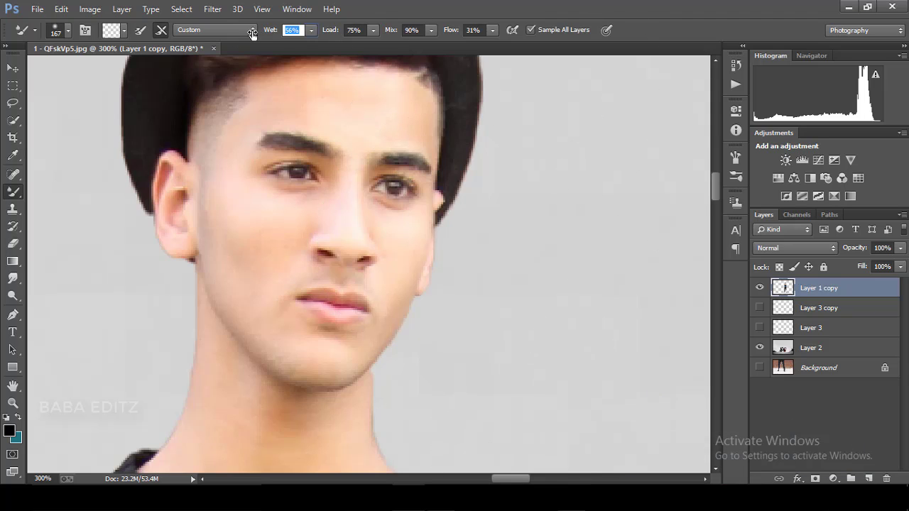
mouse_move(332, 36)
left_mouse_down()
mouse_move(318, 36)
mouse_move(325, 30)
left_mouse_up()
left_click_drag(395, 30, 381, 34)
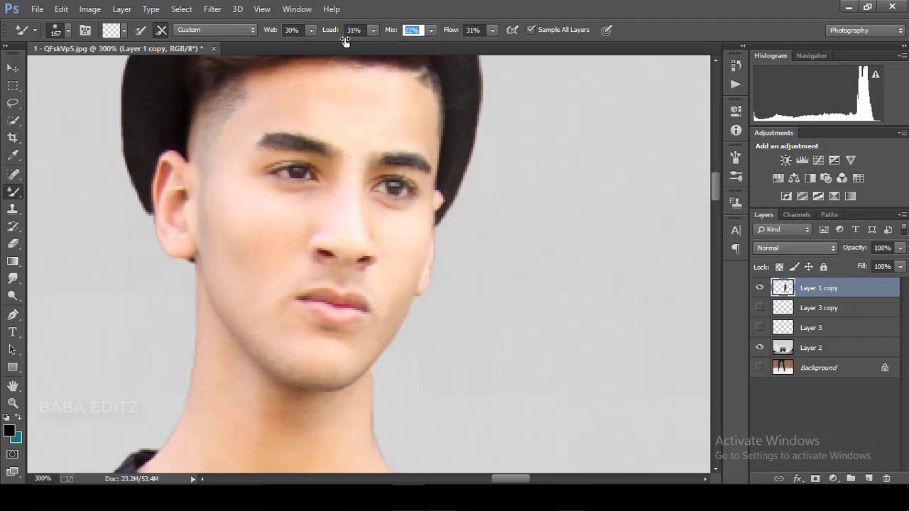
key("shift+Tab")
key("shift+Tab")
left_click_drag(452, 32, 447, 32)
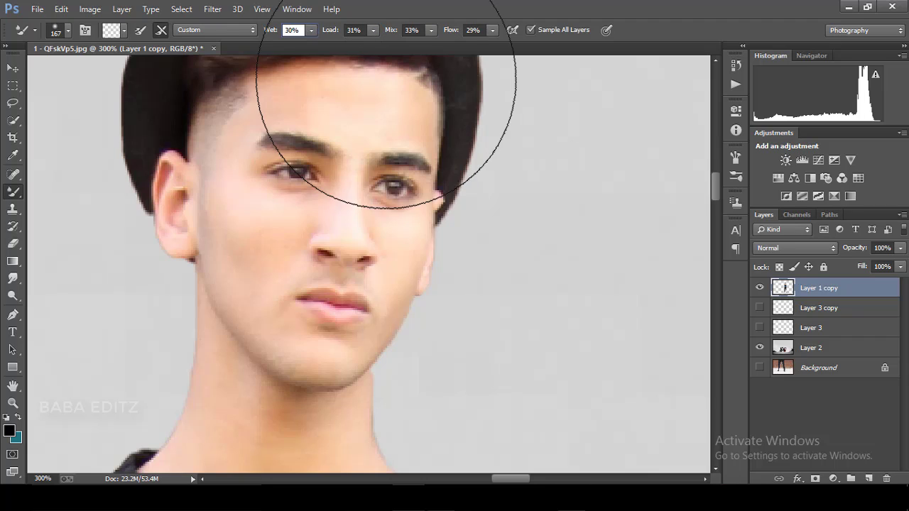
Set the mixer brush size to 17 px, after briefly trying 52 px
left_click(67, 32)
type("52")
key("Return")
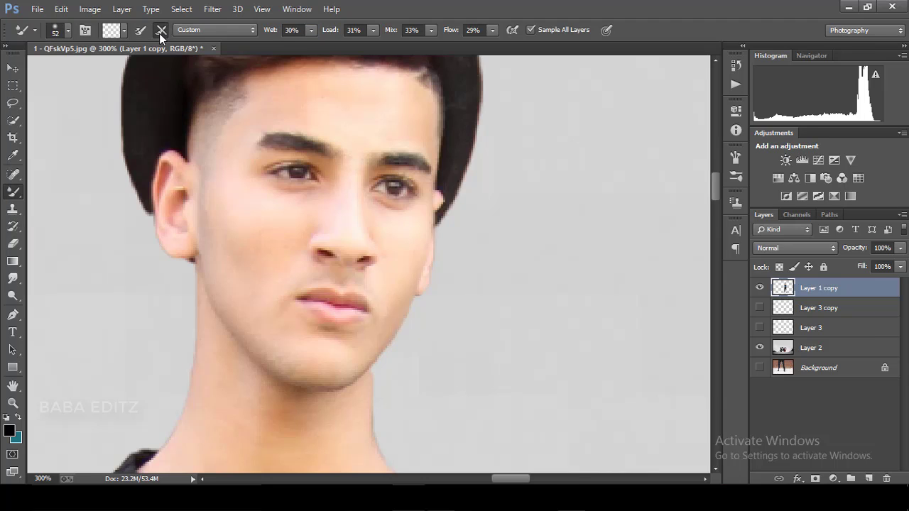
left_click(68, 32)
type("17")
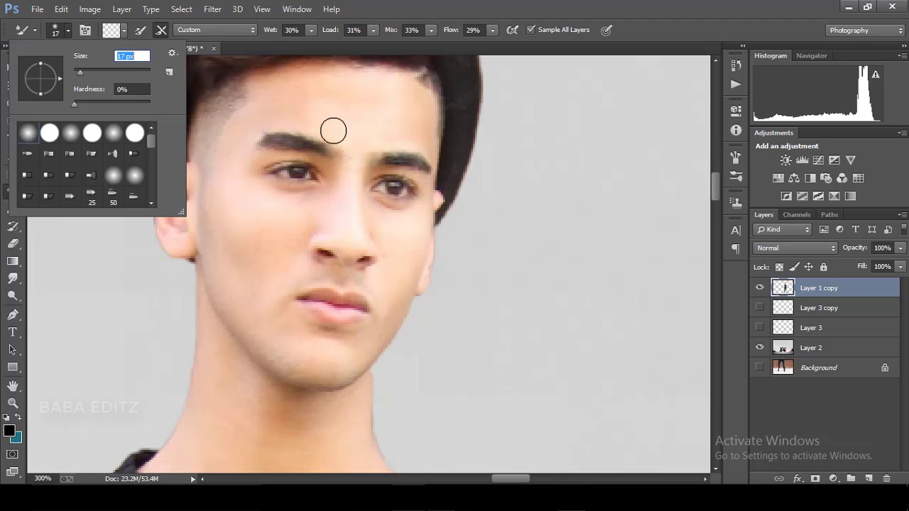
key("Return")
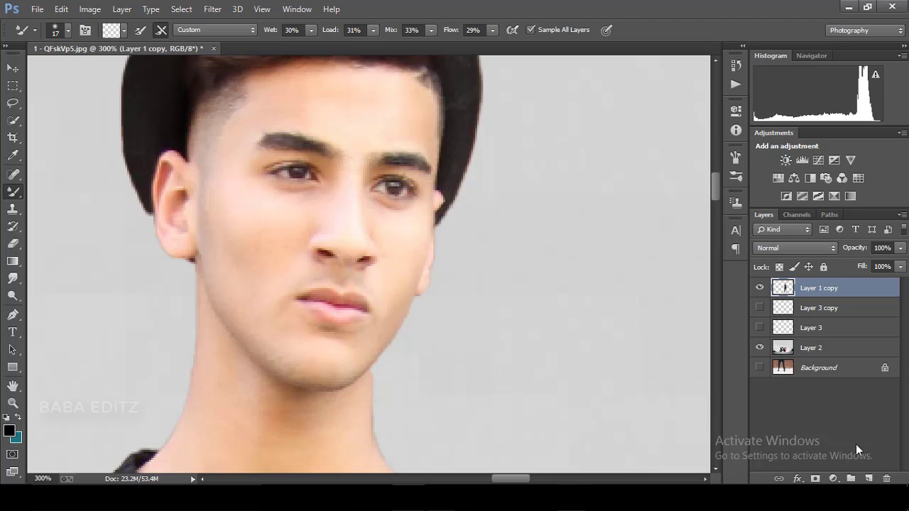
Add empty Layer 4 on top and resize the mixer brush to 48 px
left_click(868, 478)
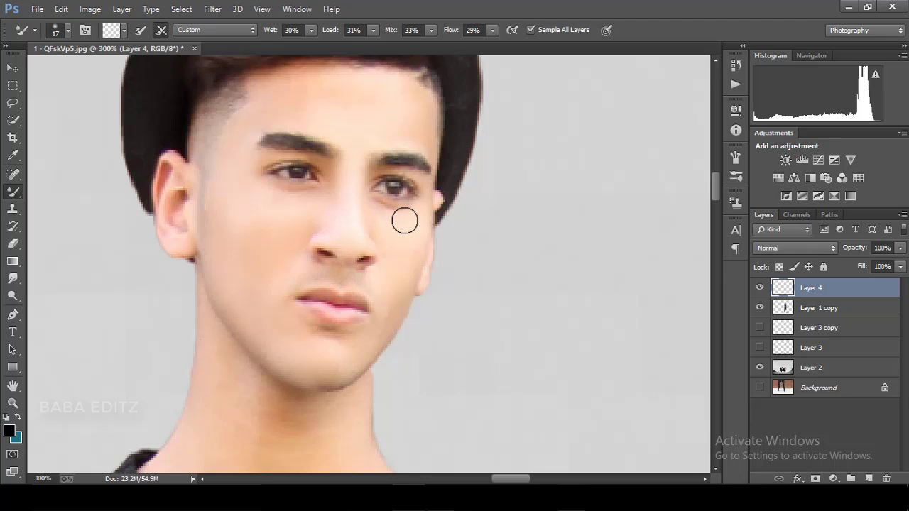
key("ctrl+1")
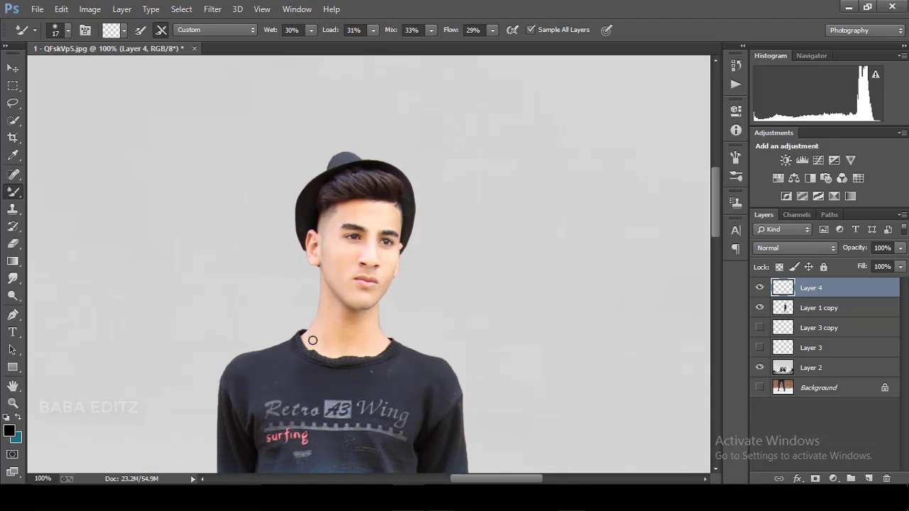
left_click(68, 30)
type("48")
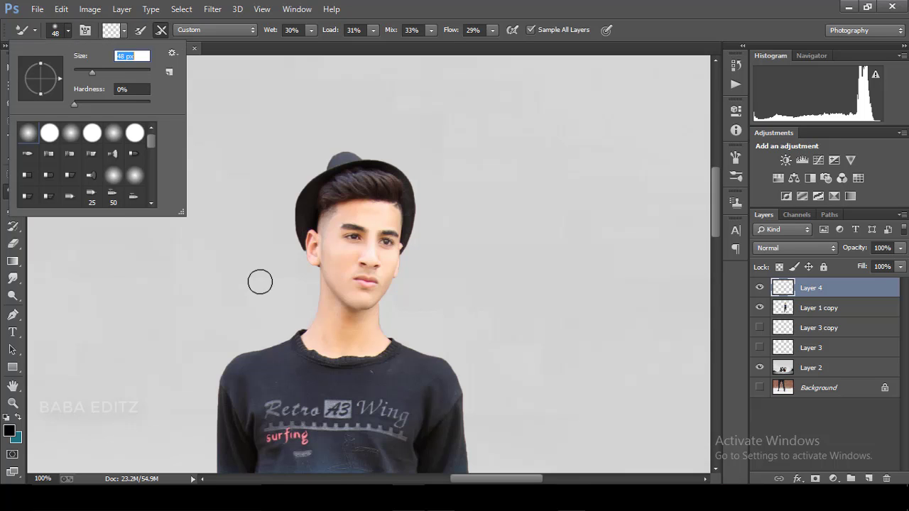
key("Return")
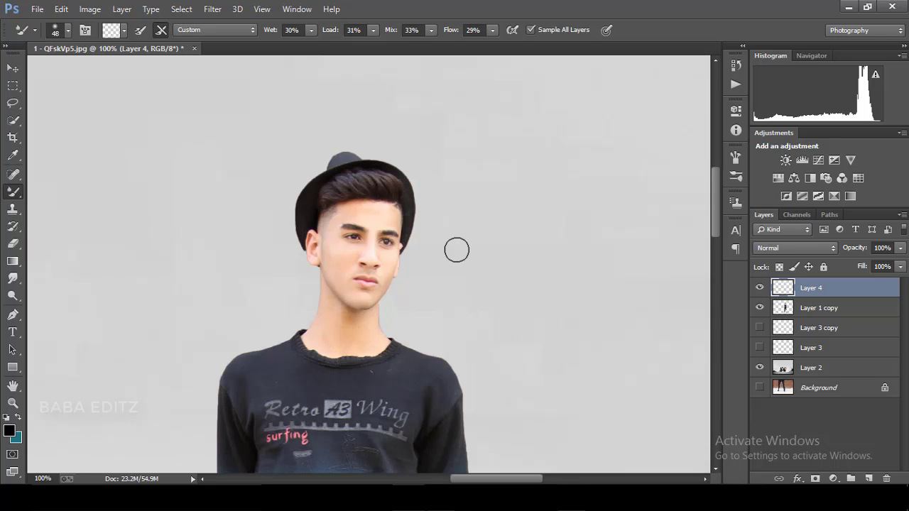
key("ctrl+minus")
key("ctrl+minus")
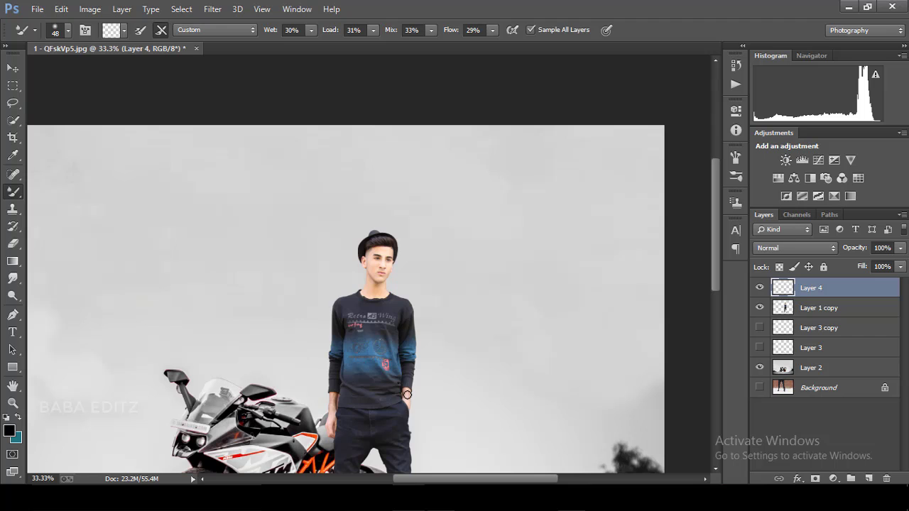
key("ctrl+minus")
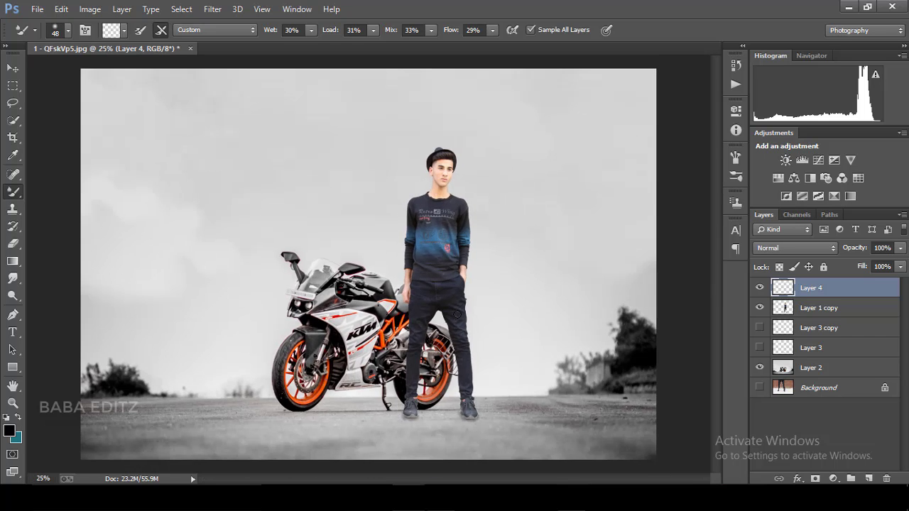
key("ctrl+plus")
key("ctrl+plus")
left_click_drag(715, 245, 711, 192)
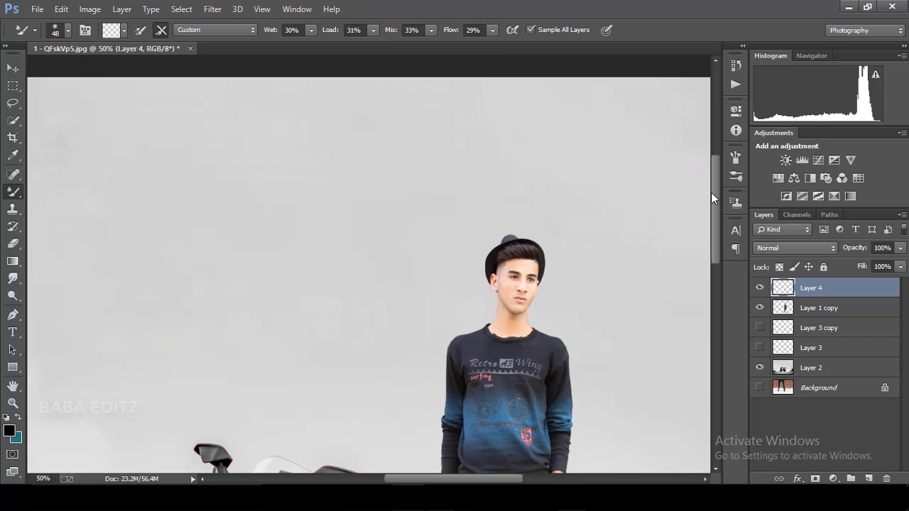
key("ctrl+plus")
left_click_drag(484, 480, 523, 478)
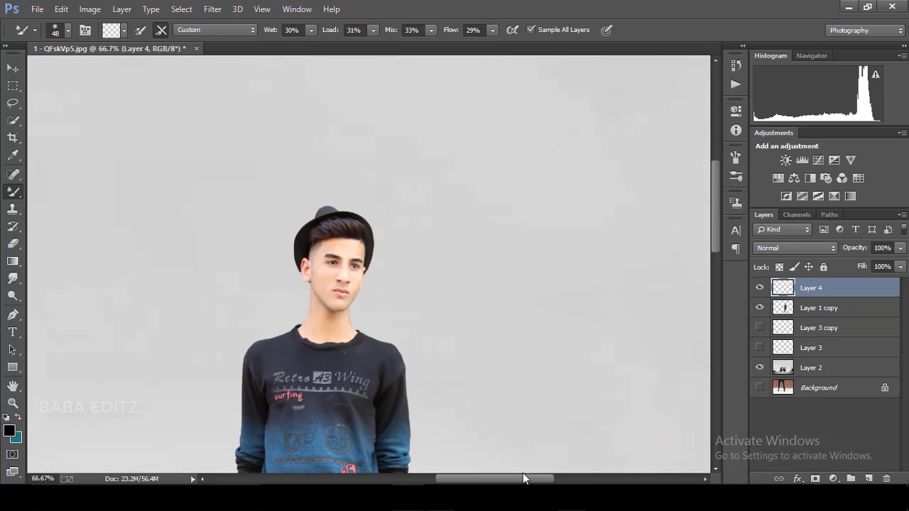
Add a new Layer 5 filled with 50% Gray and blended as Soft Light
left_click(869, 480)
left_click(90, 8)
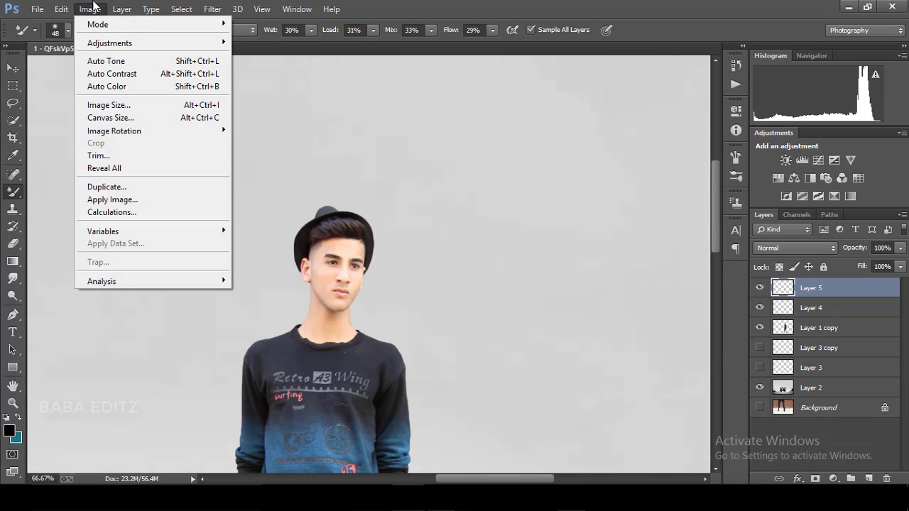
left_click(101, 184)
left_click(482, 149)
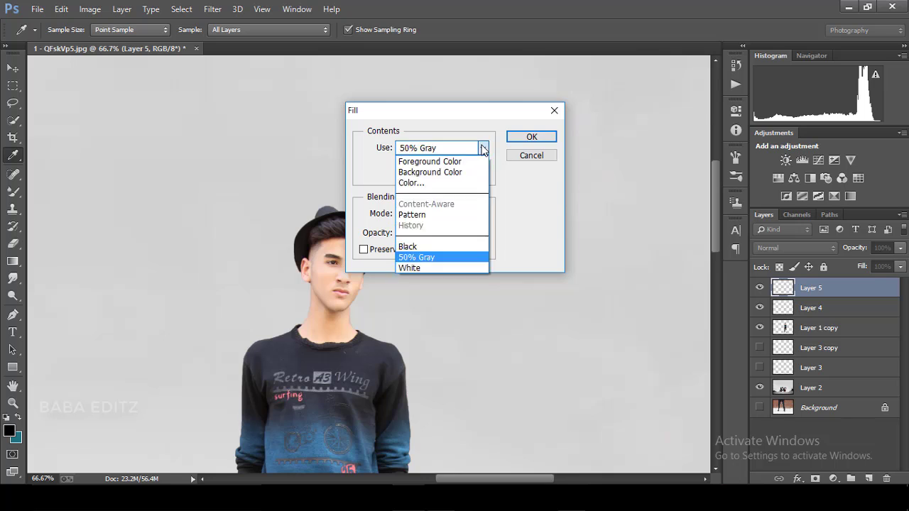
left_click(442, 256)
left_click(529, 136)
left_click(796, 248)
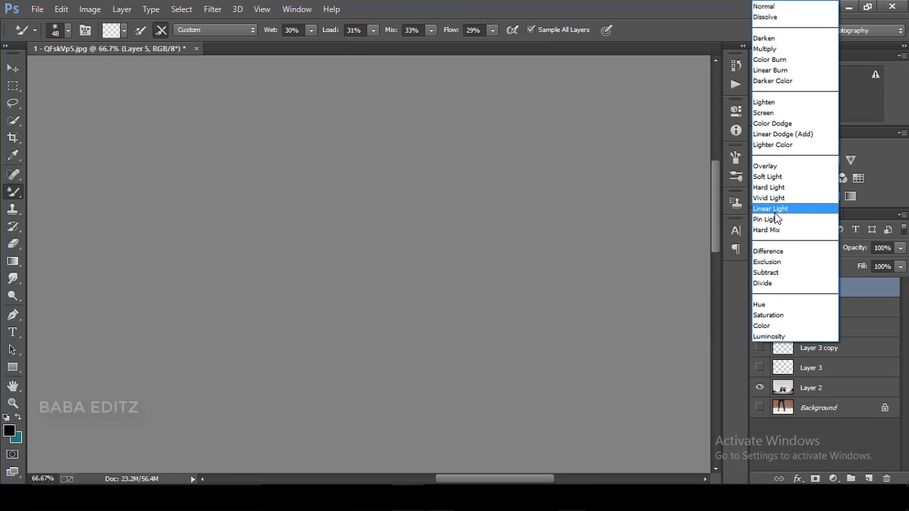
left_click(773, 177)
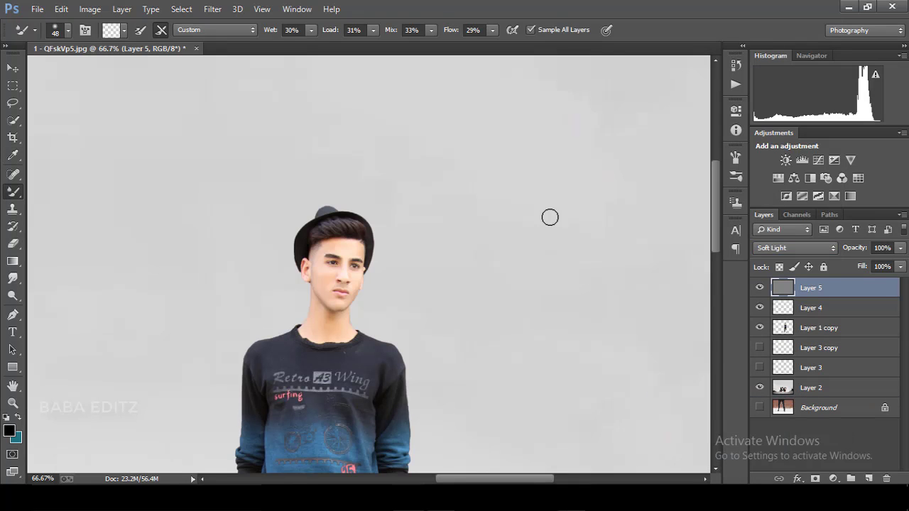
Zoom in on the face and pick the Burn tool with a 13 px brush
key("ctrl+plus")
key("ctrl+plus")
key("ctrl+plus")
left_click(12, 296)
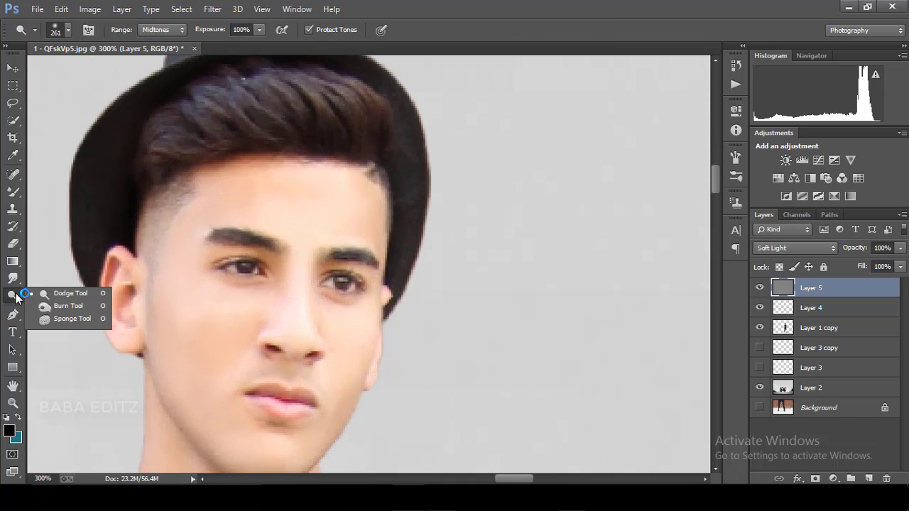
left_click(32, 305)
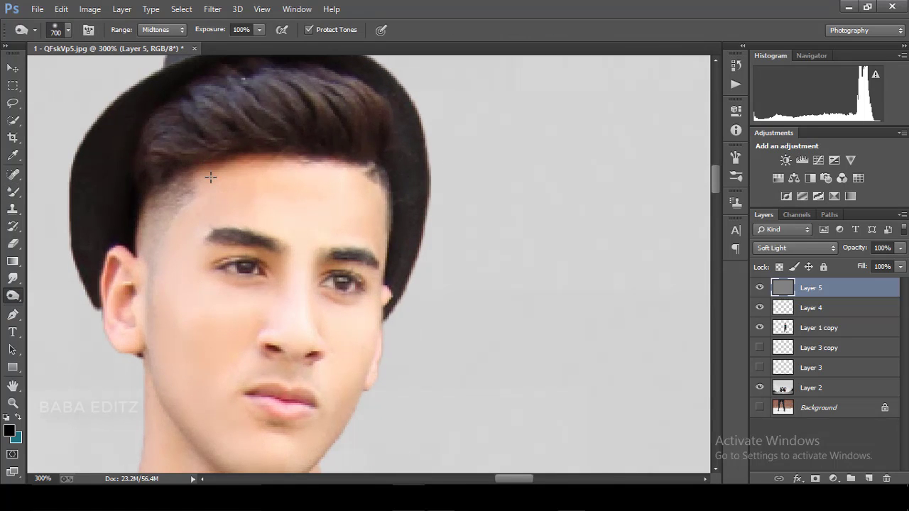
left_click(68, 30)
left_click(88, 71)
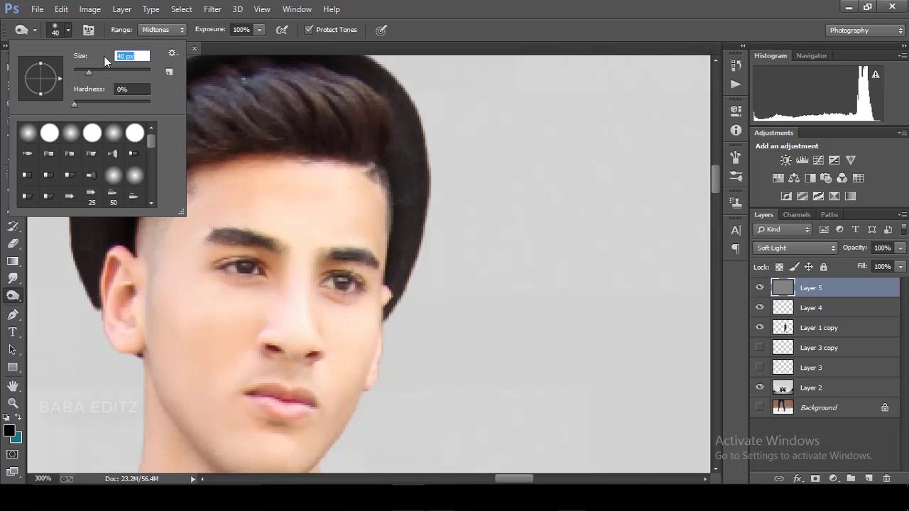
left_click_drag(80, 71, 75, 71)
left_click(223, 176)
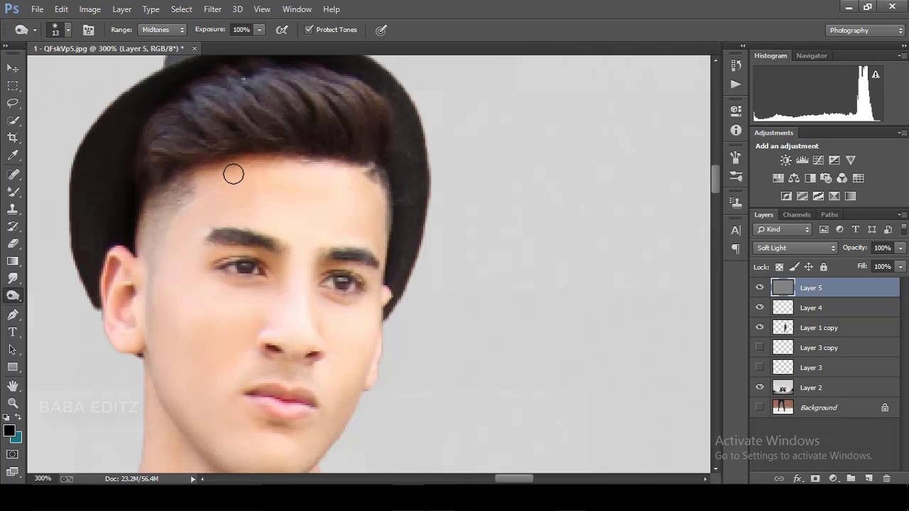
Burn the hairline near the right temple and the jawline from chin toward the neck
left_click_drag(350, 172, 380, 188)
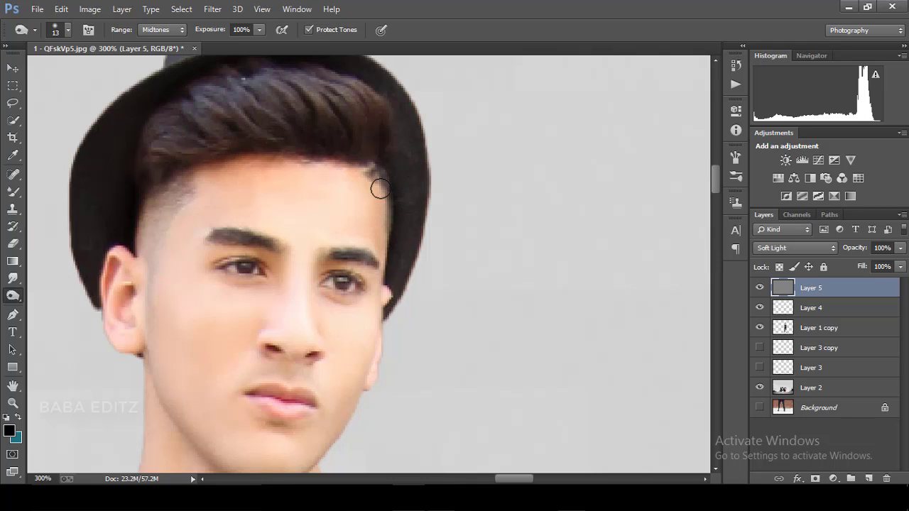
key("ctrl+minus")
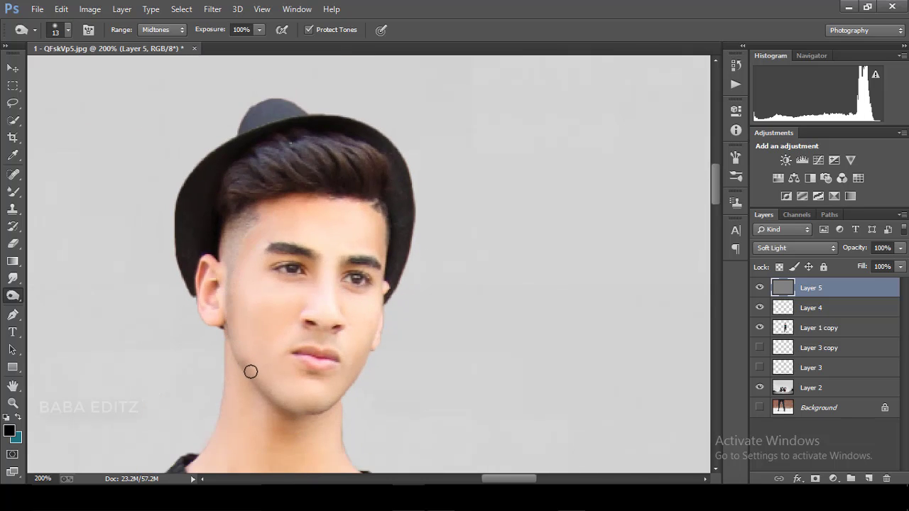
mouse_move(250, 371)
left_mouse_down()
mouse_move(274, 400)
mouse_move(319, 414)
left_mouse_up()
key("ctrl+minus")
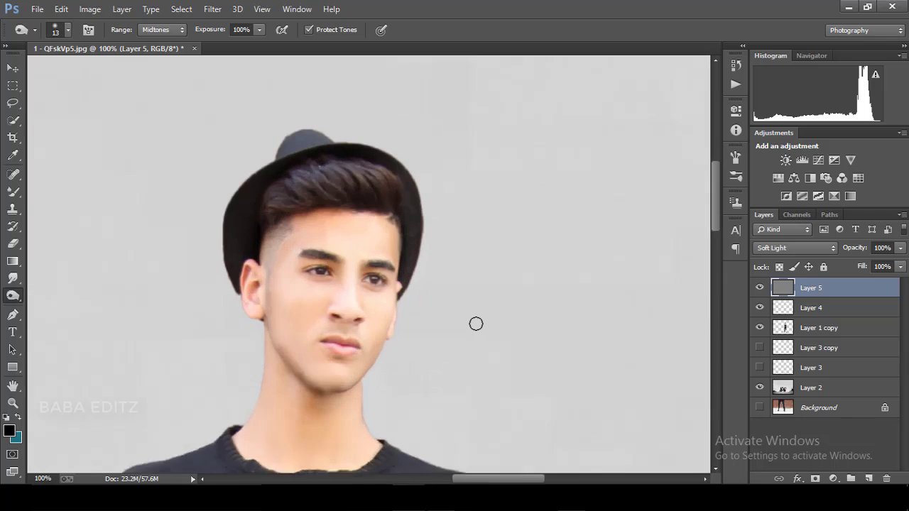
key("ctrl+plus")
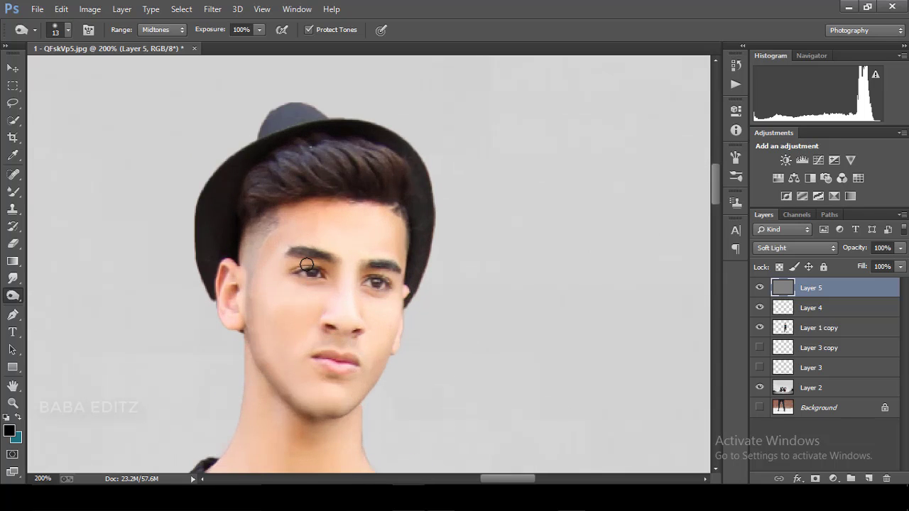
key("ctrl+minus")
key("ctrl+minus")
key("ctrl+minus")
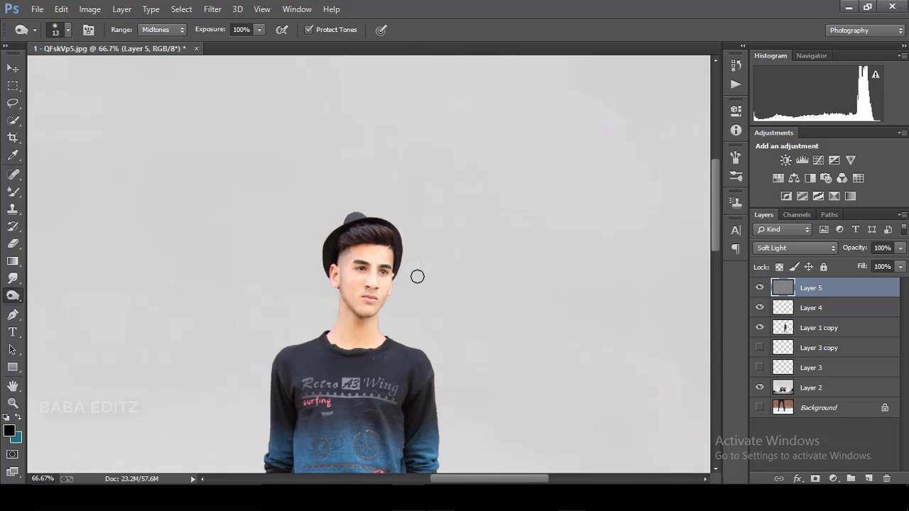
key("ctrl+plus")
key("ctrl+plus")
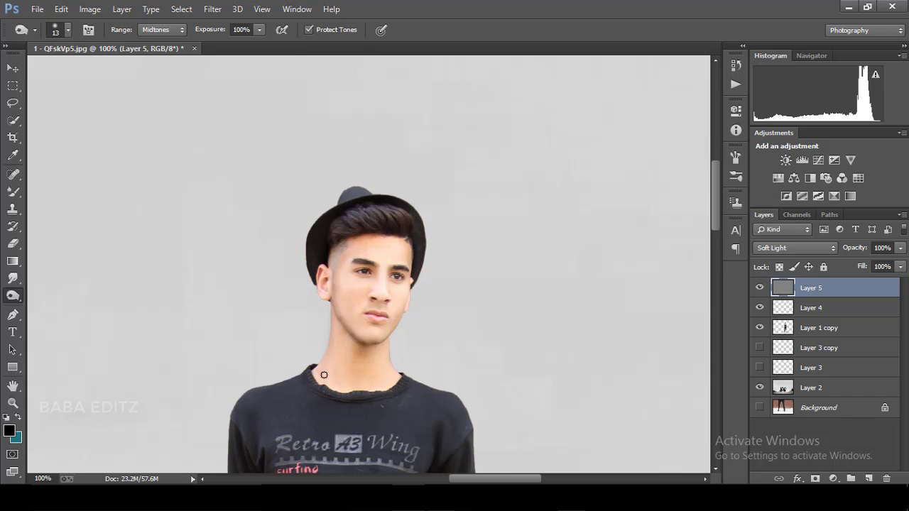
key("ctrl+minus")
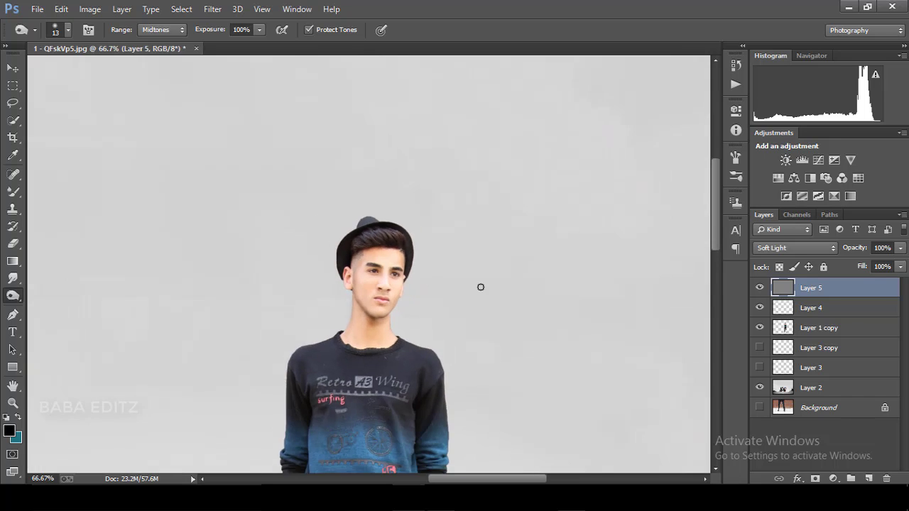
key("ctrl+minus")
key("ctrl+minus")
key("ctrl+minus")
key("ctrl+plus")
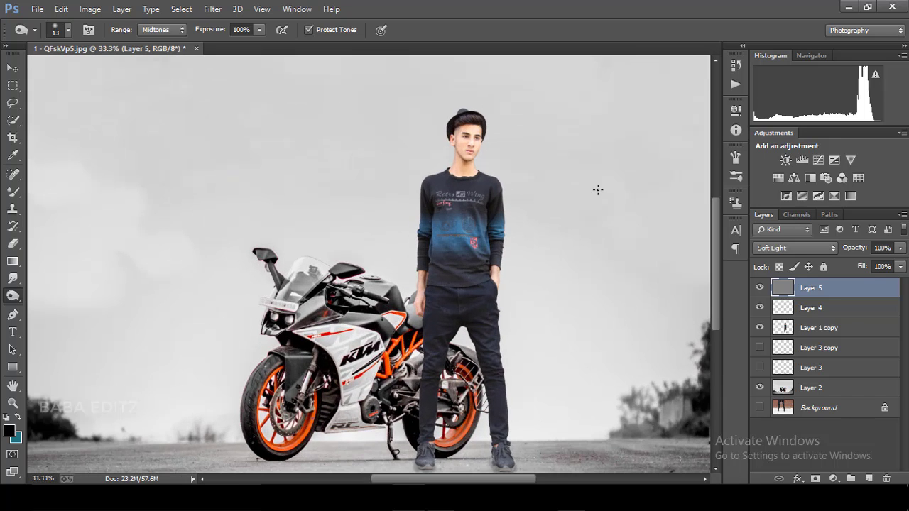
Switch to the Dodge tool with a 41 px brush, centred on the face
right_click(13, 296)
left_click(37, 294)
key("ctrl+plus")
left_click_drag(716, 245, 712, 191)
key("ctrl+plus")
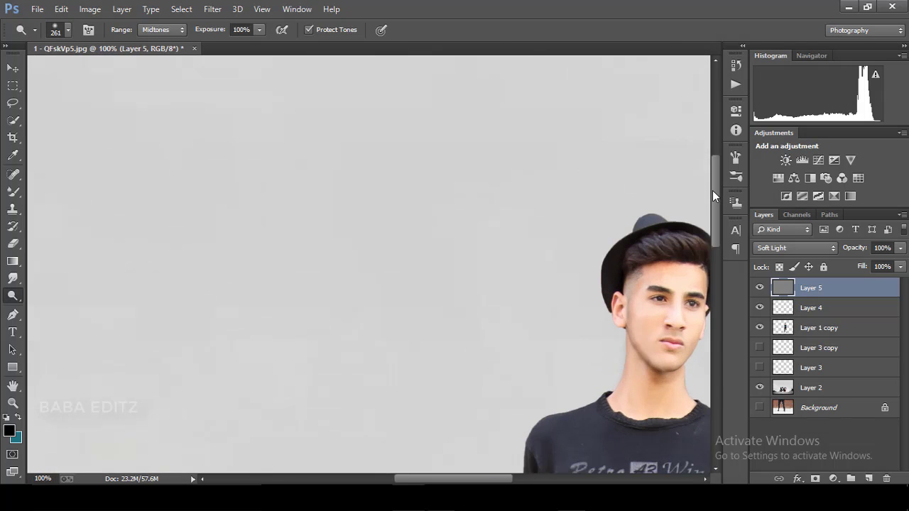
left_click_drag(495, 478, 538, 478)
left_click(68, 29)
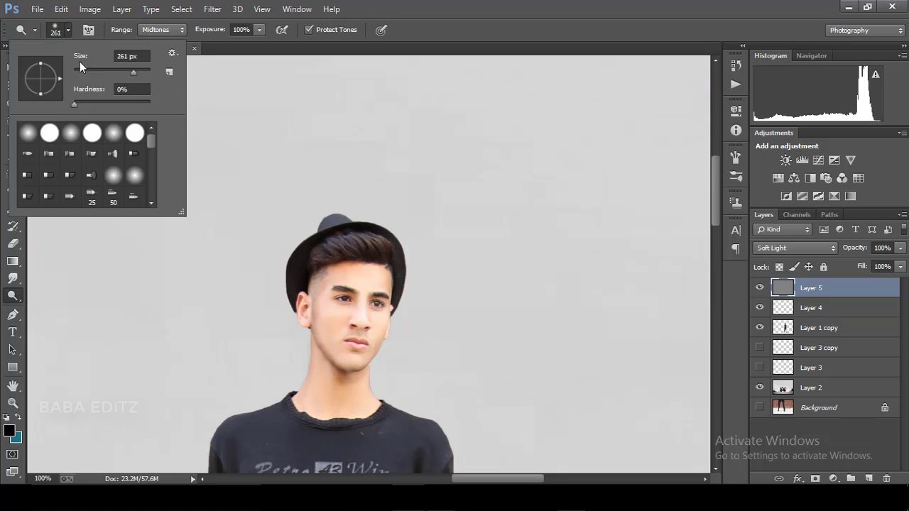
type("41")
key("Return")
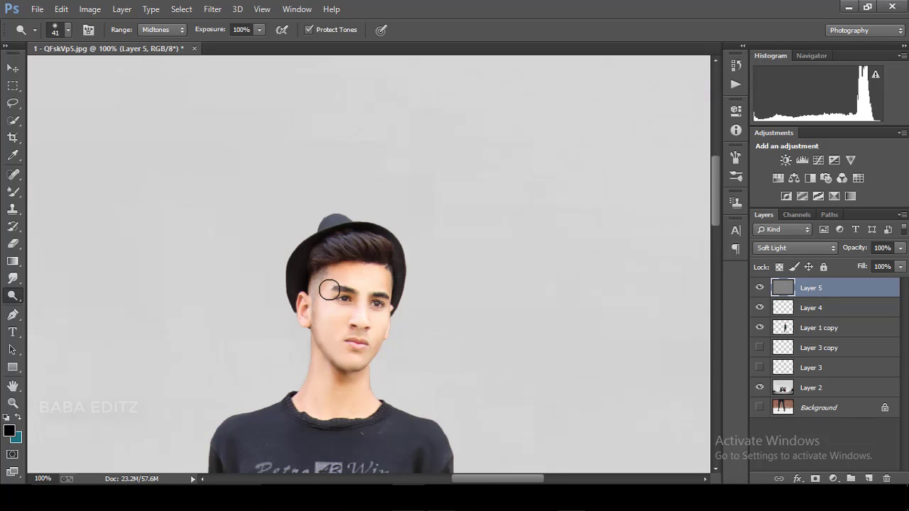
Dodge the temple area beside the eye, then view the whole image
key("ctrl+plus")
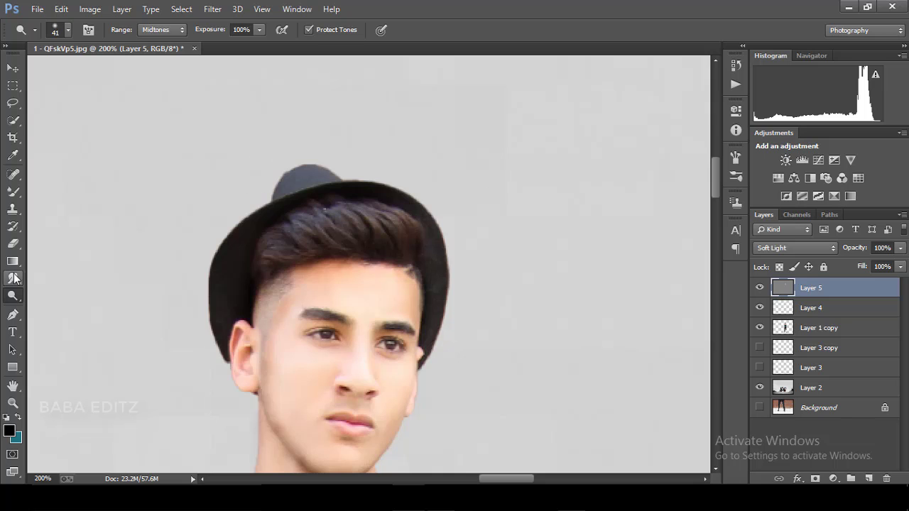
left_click(279, 312)
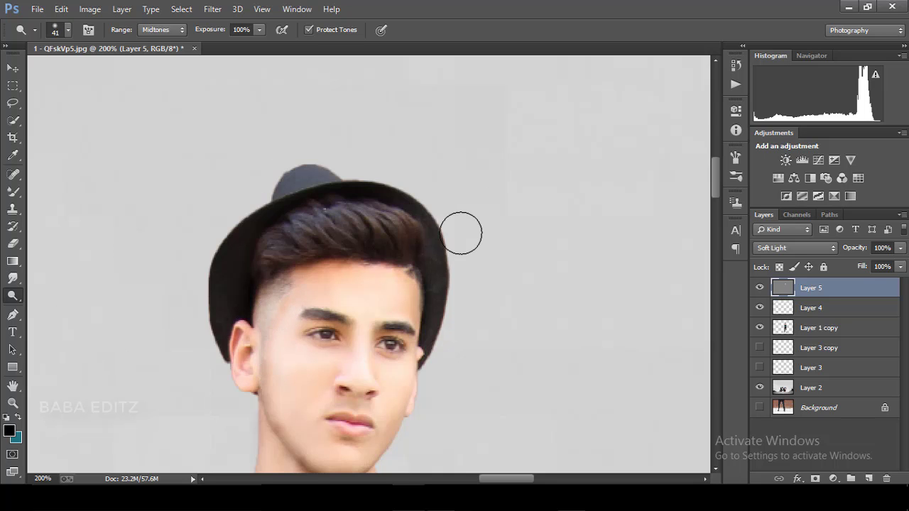
key("ctrl+minus")
key("ctrl+minus")
key("ctrl+minus")
key("ctrl+minus")
key("ctrl+minus")
key("ctrl+minus")
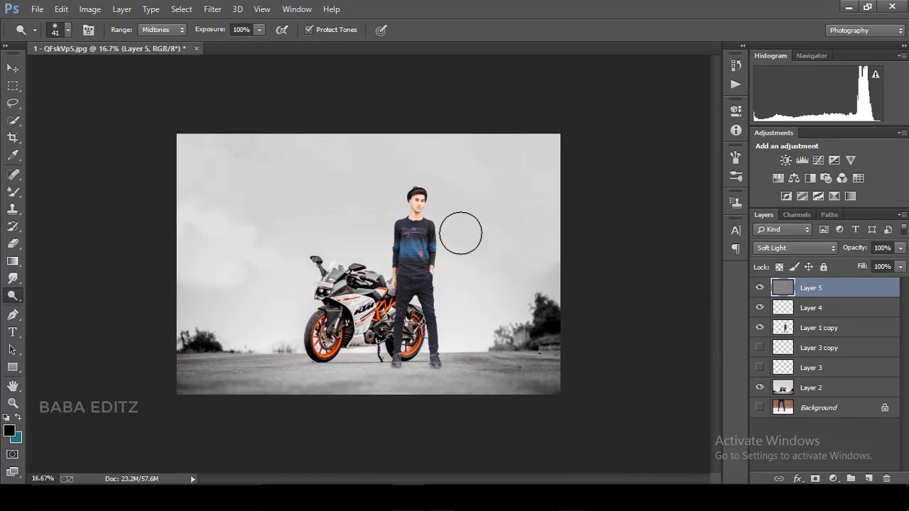
key("ctrl+minus")
key("ctrl+plus")
key("ctrl+plus")
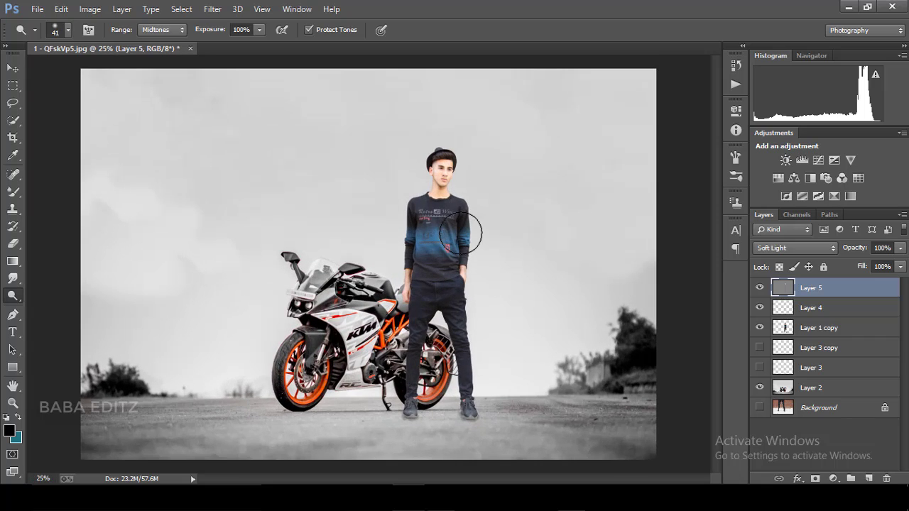
Select Layer 4, Layer 1 copy, Layer 3 copy, Layer 3, Layer 2 and Background and merge them
left_click(819, 310, "ctrl")
left_click(820, 328, "ctrl")
left_click(820, 348, "ctrl")
left_click(820, 368, "ctrl")
left_click(820, 406, "ctrl")
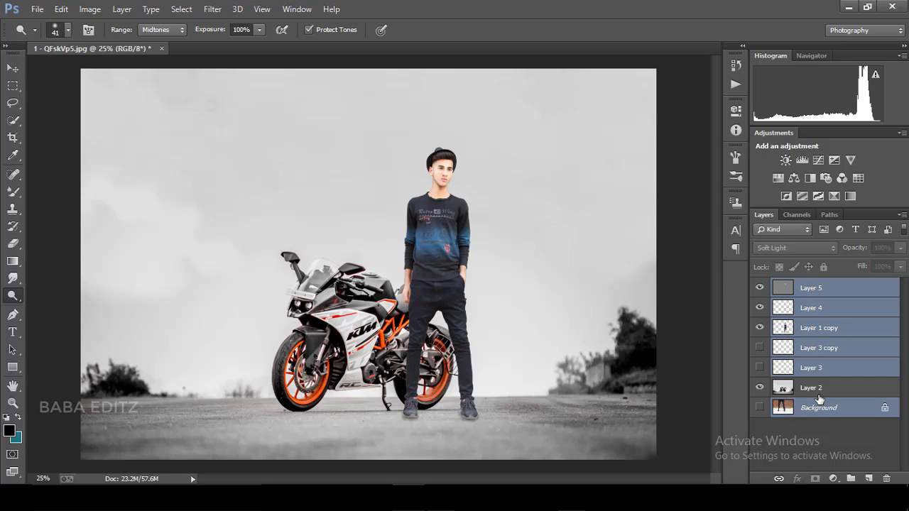
left_click(819, 390, "ctrl")
right_click(819, 391)
left_click(618, 385)
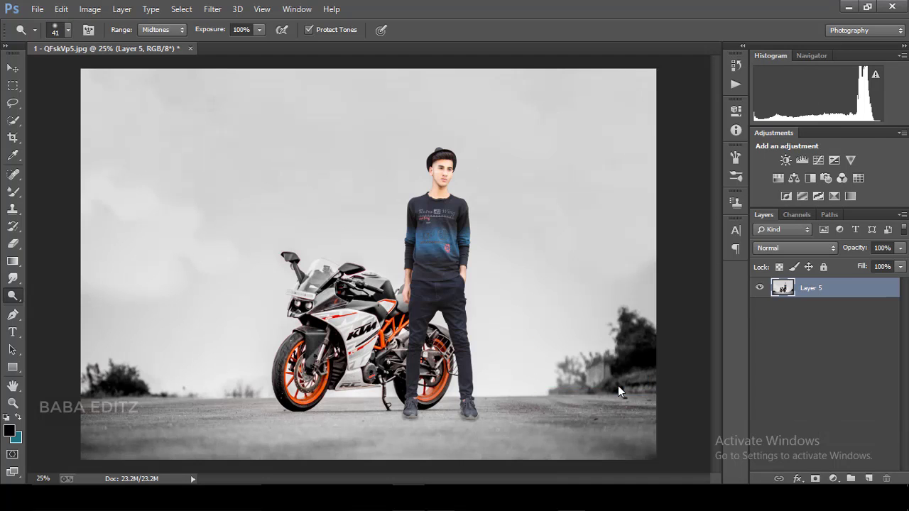
Crop the image by pulling in the top and right edges, then zoom to 25%
key("ctrl+minus")
left_click(12, 138)
left_click_drag(368, 138, 368, 152)
mouse_move(178, 265)
left_mouse_down()
mouse_move(221, 266)
mouse_move(179, 266)
left_mouse_up()
left_click_drag(554, 271, 536, 267)
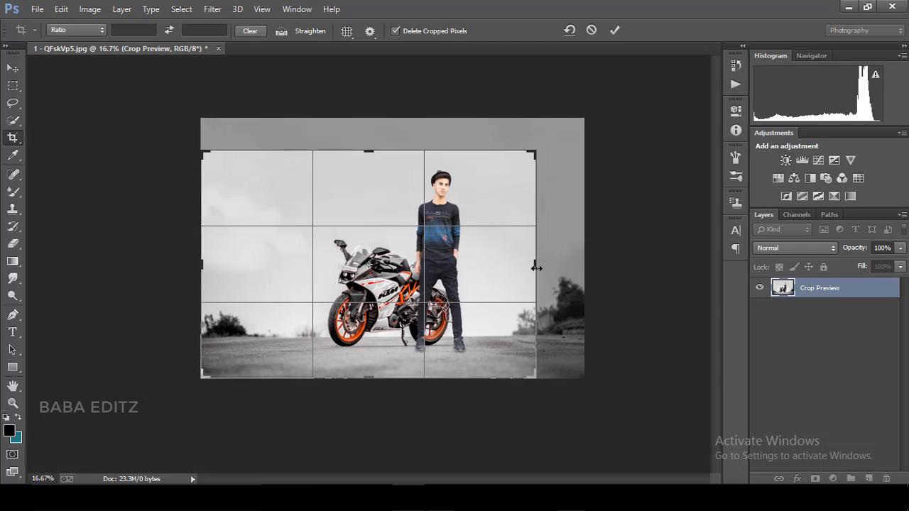
left_click(614, 30)
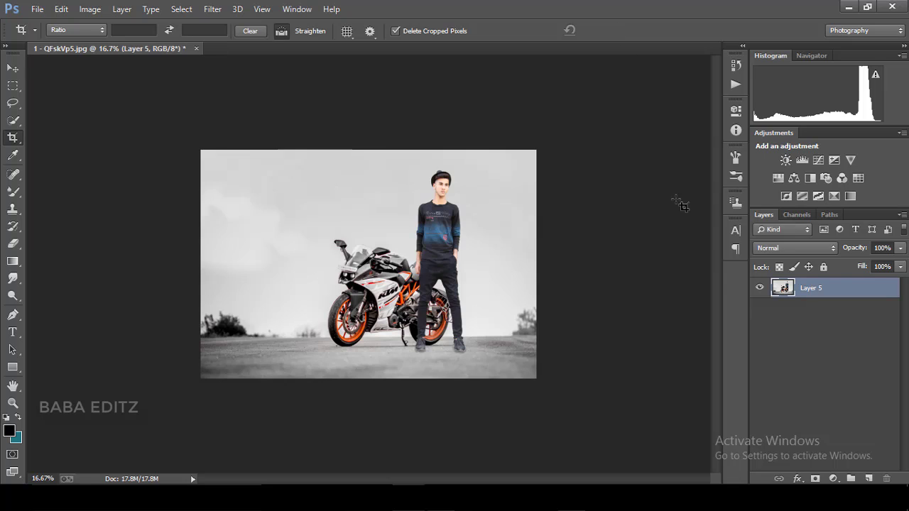
key("ctrl+plus")
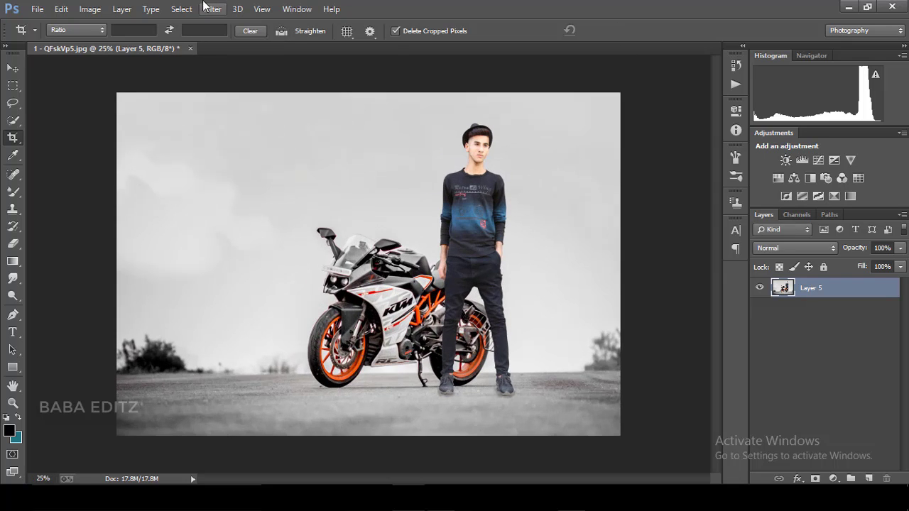
In Camera Raw Filter, reset Basic, then set Clarity +45, Highlights -42 and Shadows +35
left_click(211, 9)
left_click(229, 86)
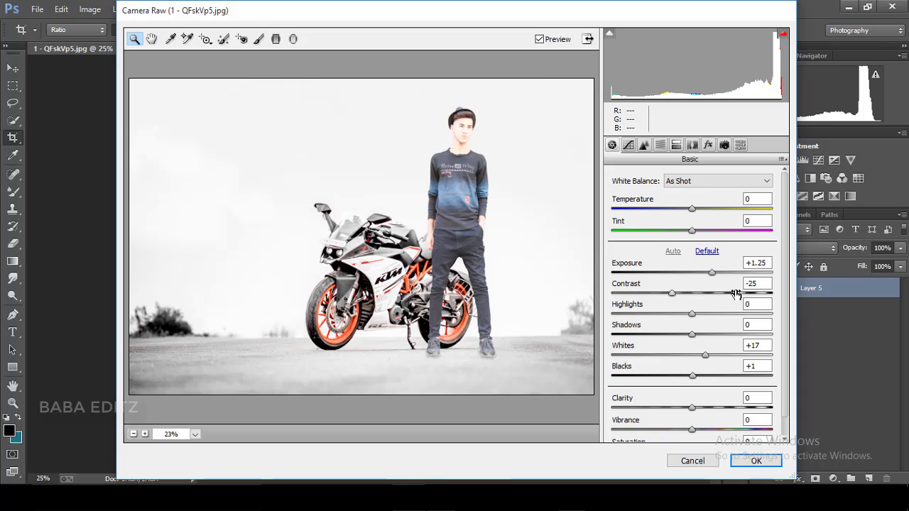
left_click(706, 251)
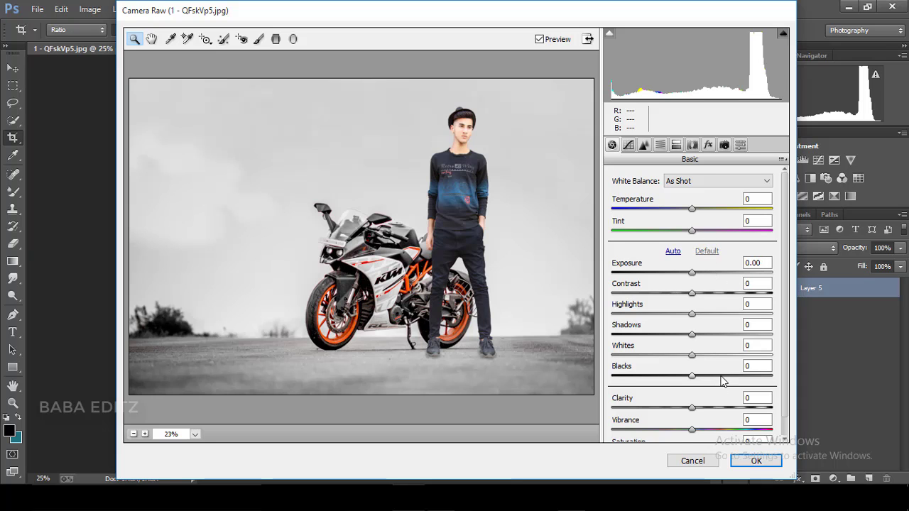
left_click_drag(723, 411, 728, 413)
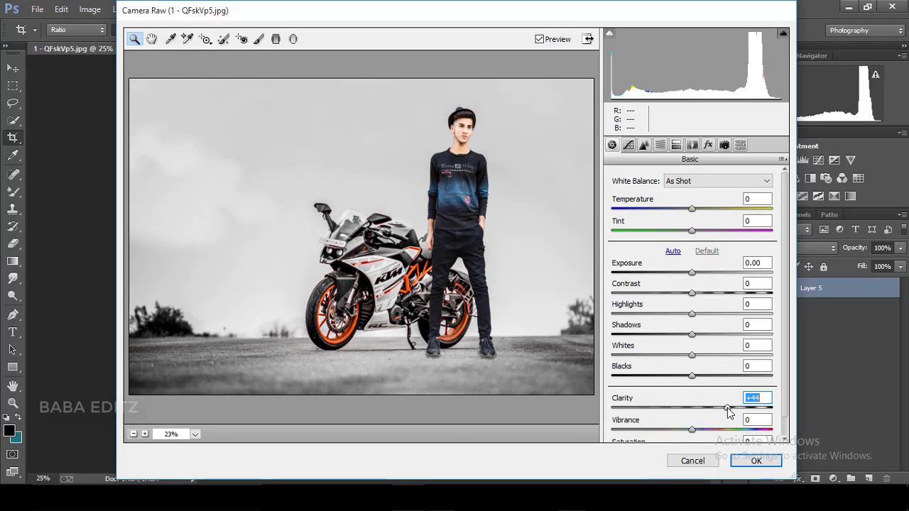
left_click(509, 303, "alt")
left_click(693, 334)
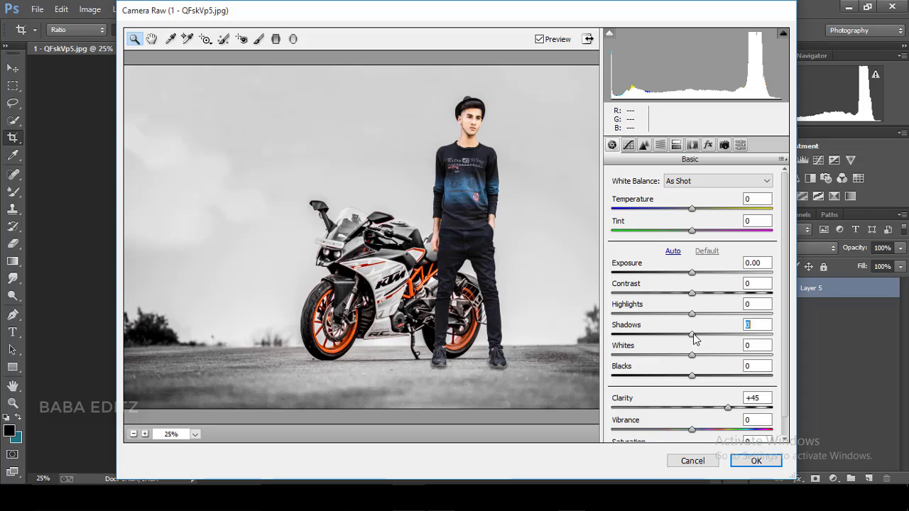
left_click(704, 333)
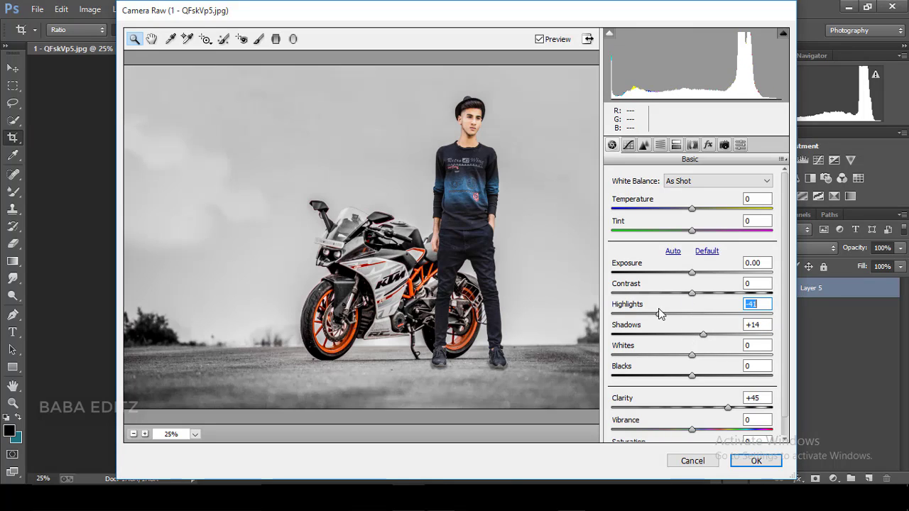
left_click(659, 308)
left_click_drag(706, 333, 723, 333)
Lower Blacks to -21, add a slight dark Effects vignette, and apply Camera Raw
left_click(575, 299, "alt")
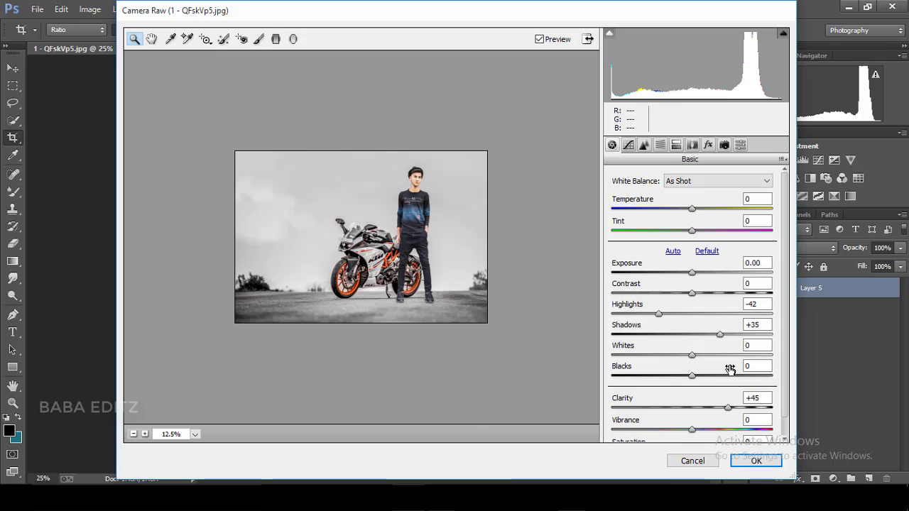
left_click_drag(693, 377, 675, 375)
key("ctrl+plus")
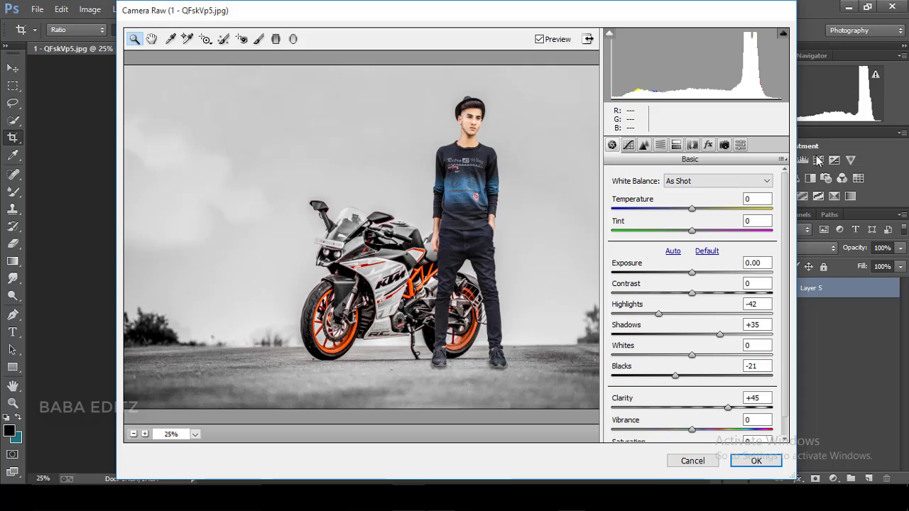
left_click(564, 258, "alt")
left_click(708, 145)
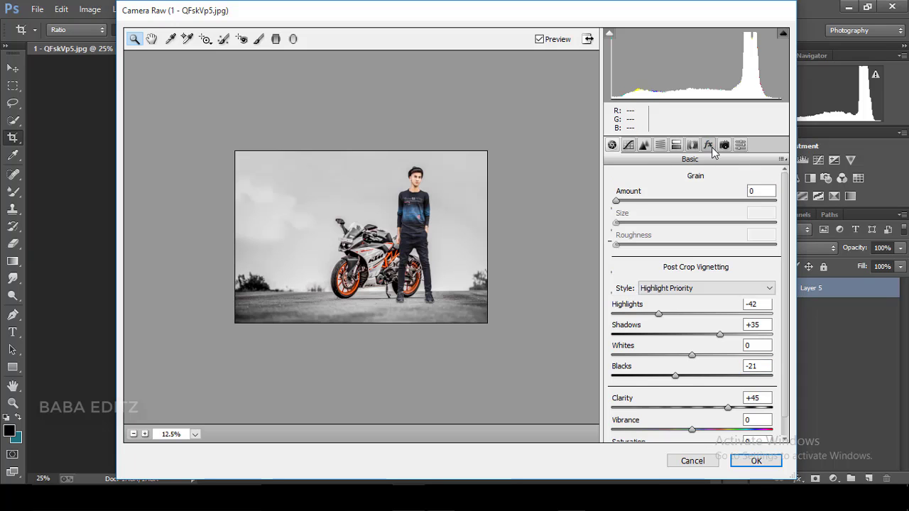
left_click_drag(696, 317, 685, 321)
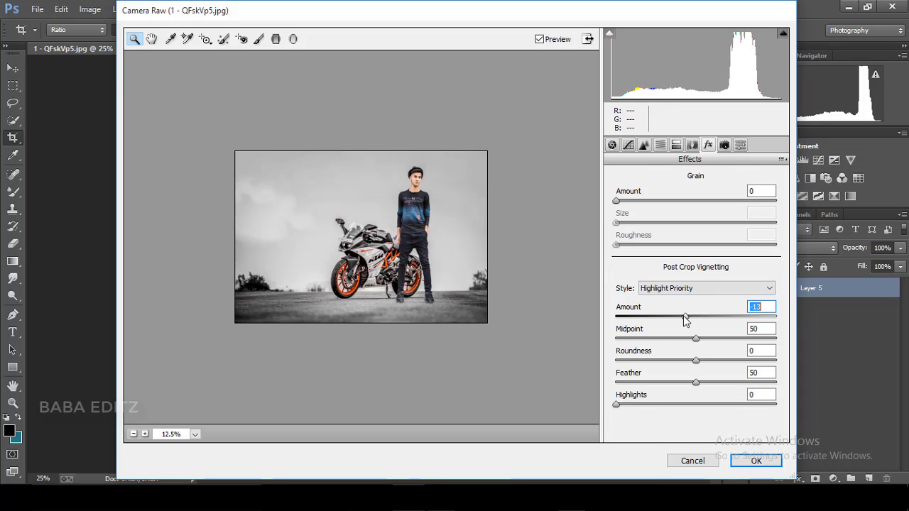
left_click(738, 455)
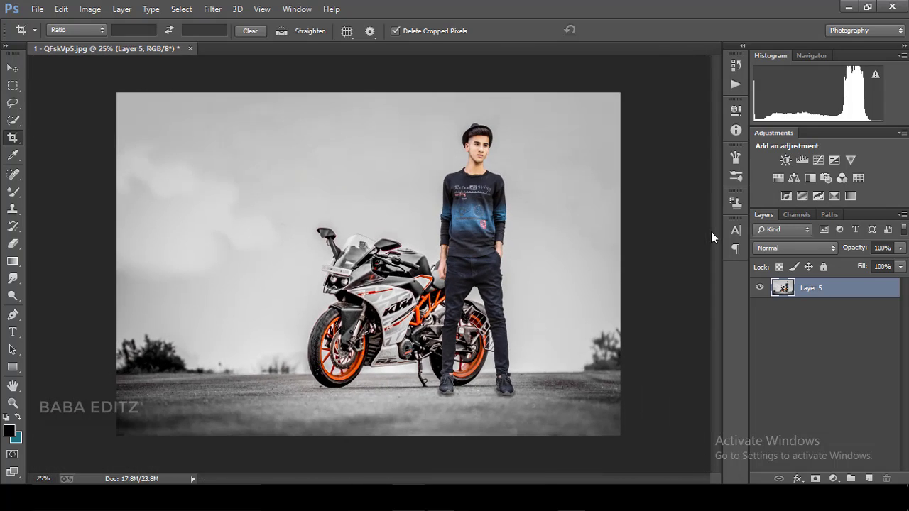
With the standard Crop tool, raise the bottom edge over the road and apply
left_click(13, 68)
right_click(13, 137)
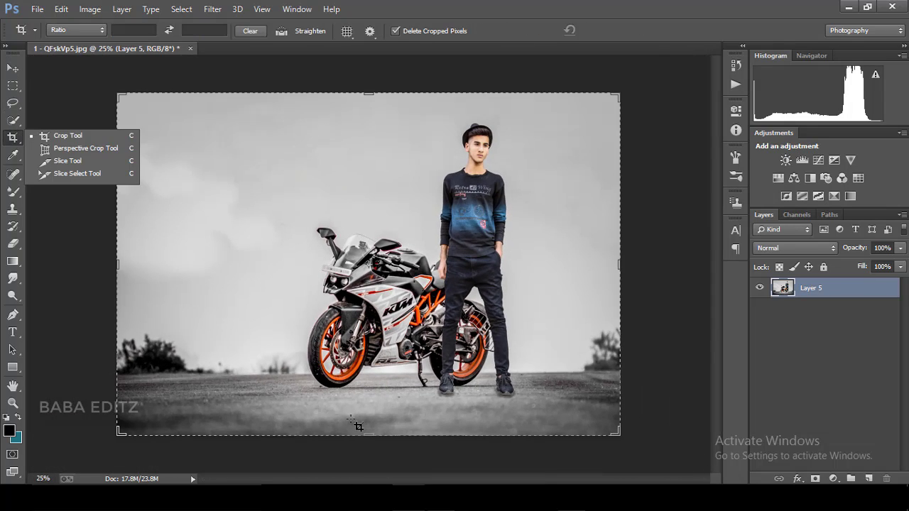
left_click(57, 134)
left_click_drag(369, 431, 368, 414)
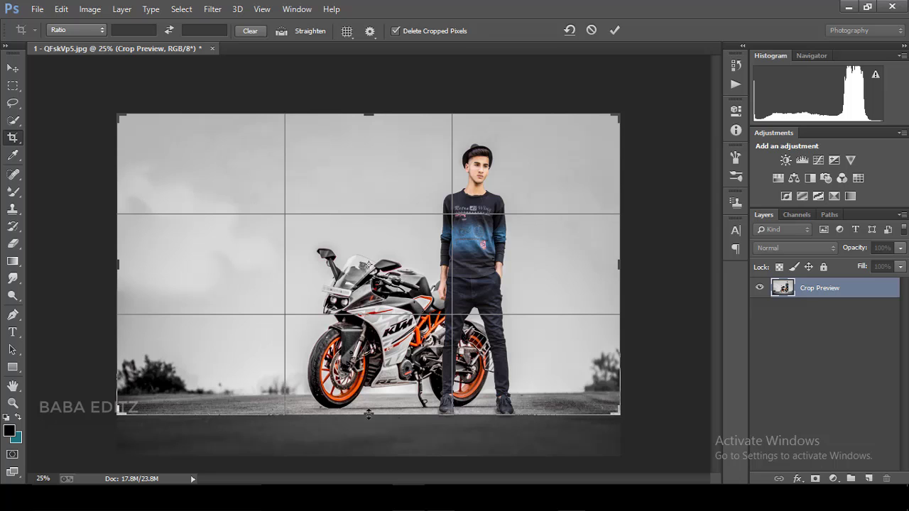
left_click(615, 30)
Undo the bottom crop to restore the road foreground beneath the subjects
key("ctrl+minus")
key("ctrl+minus")
key("ctrl+0")
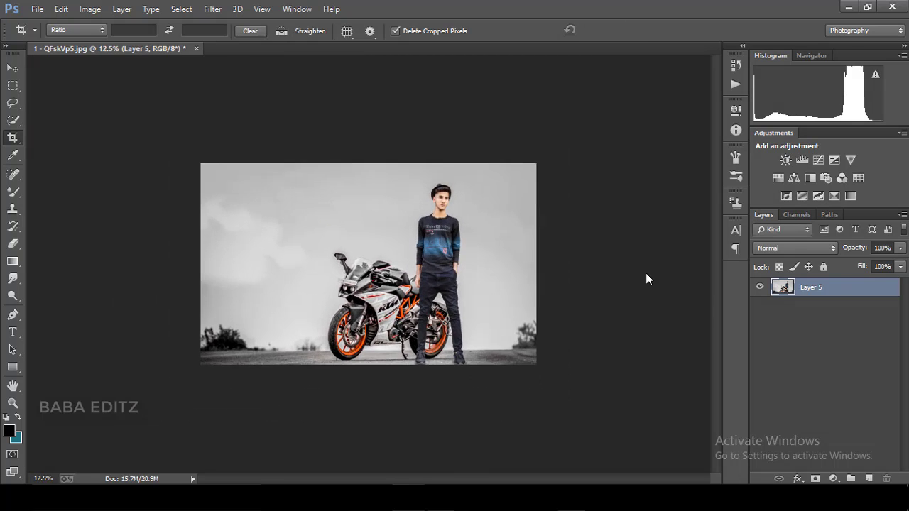
key("ctrl+minus")
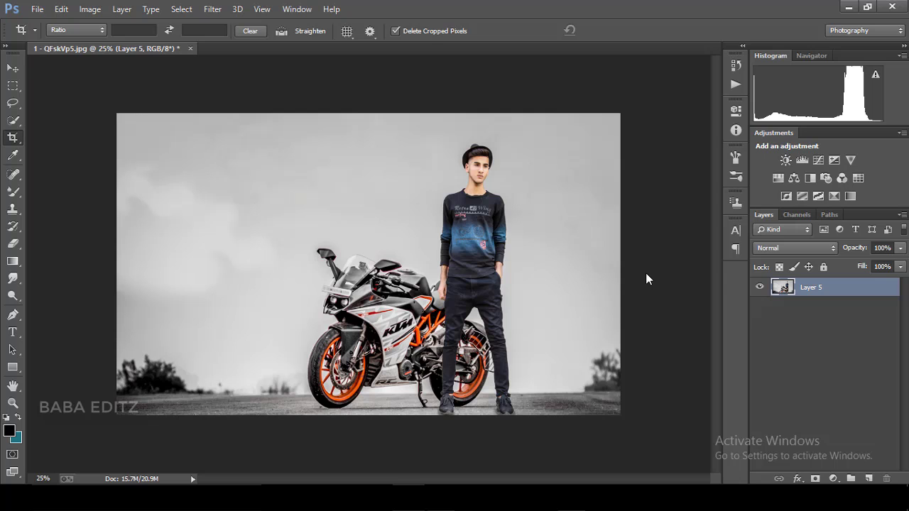
key("ctrl+z")
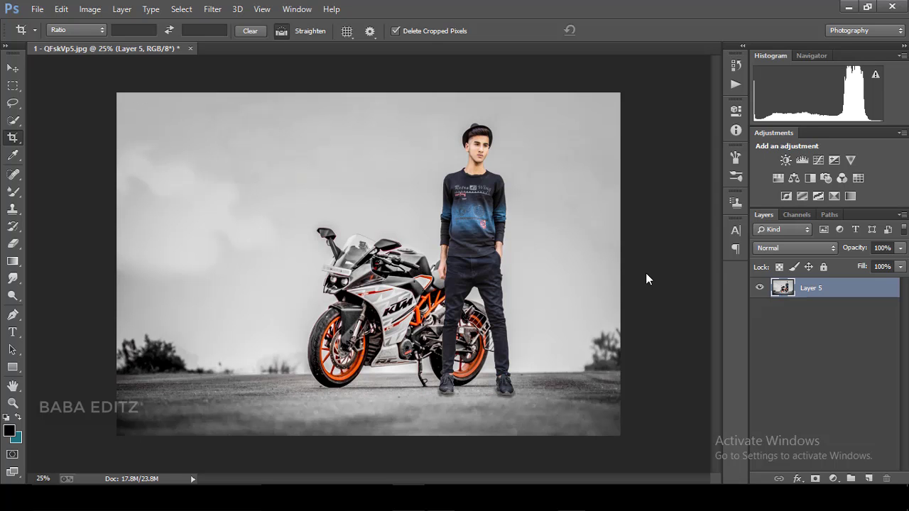
key("ctrl+minus")
key("ctrl+plus")
key("ctrl+plus")
key("ctrl+plus")
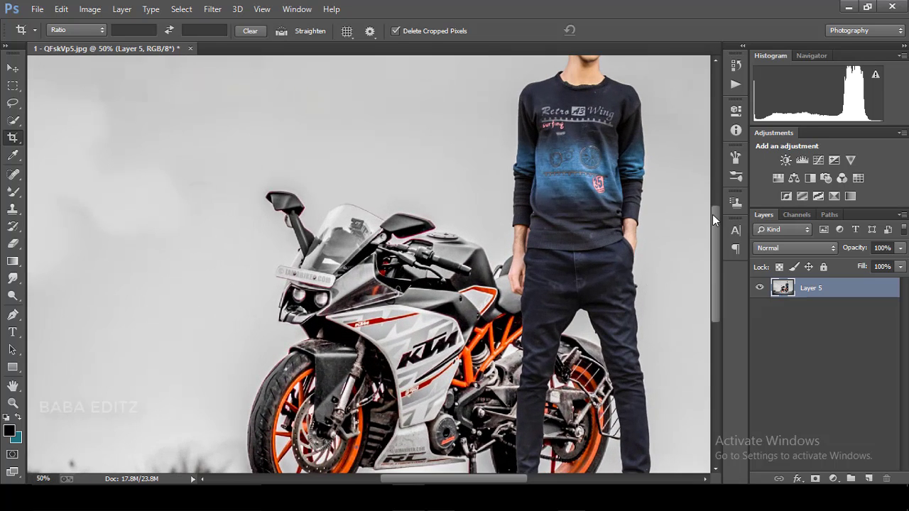
Zoom in on the man's feet, try dodging the ground left of the shoe, and undo it
scroll(710, 206, "down", 5)
key("ctrl+plus")
key("ctrl+plus")
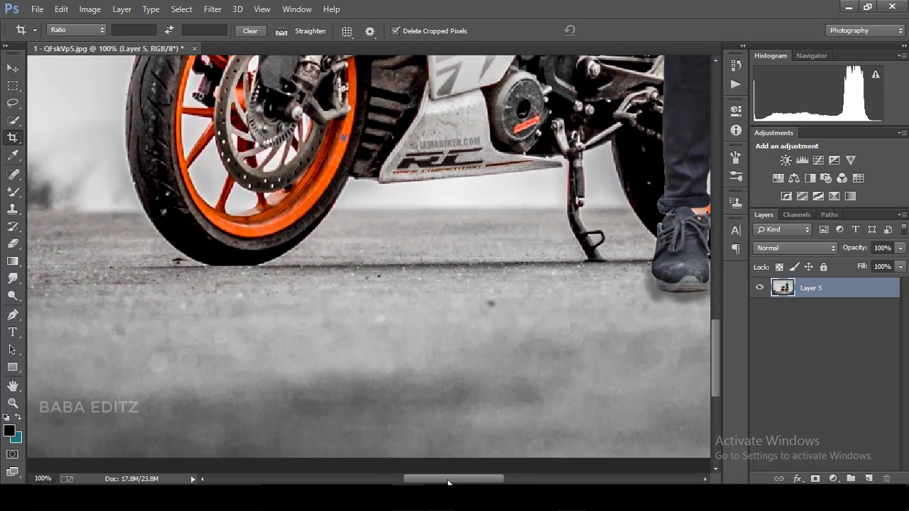
left_click_drag(448, 480, 496, 480)
key("ctrl+plus")
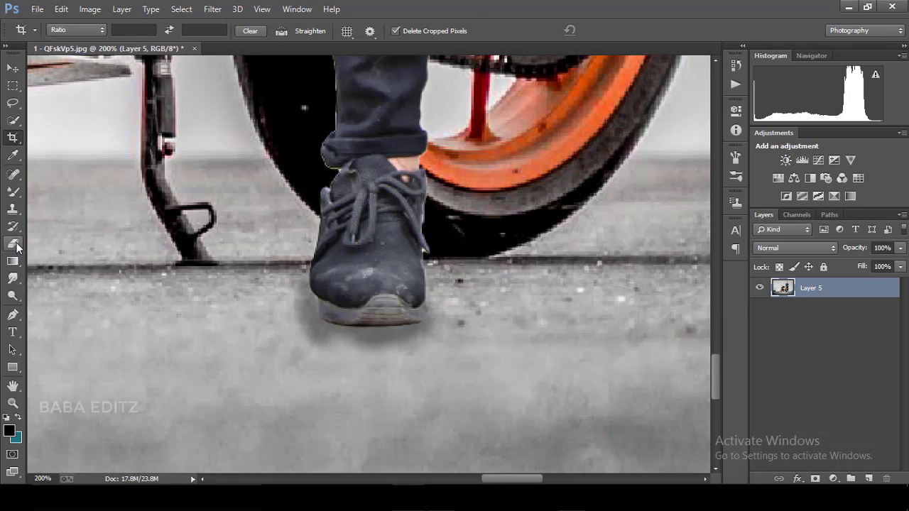
left_click(13, 295)
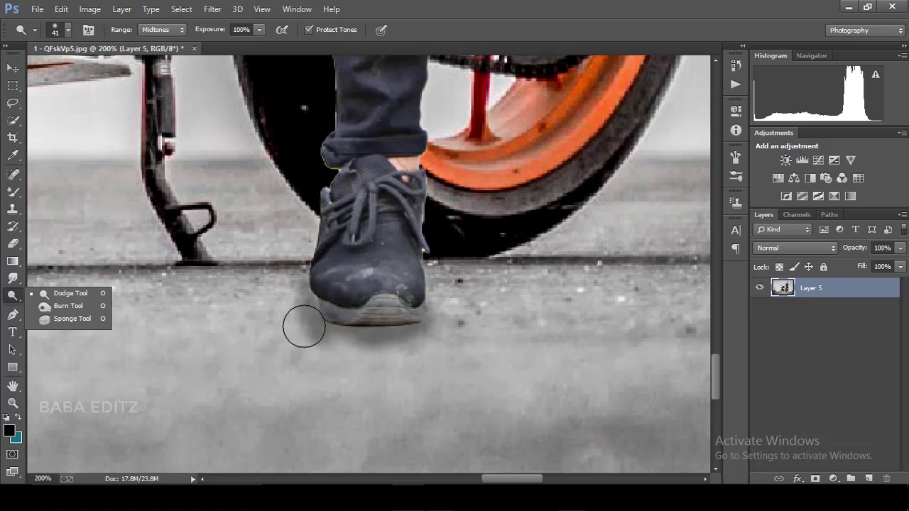
left_click_drag(295, 299, 304, 335)
key("ctrl+z")
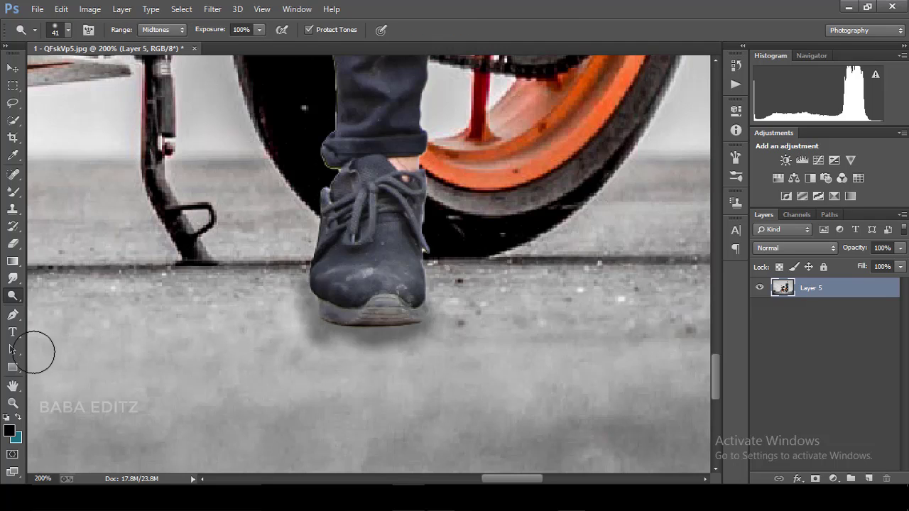
Set the Clone Stamp to size 22 and cover the dark specks right of the shoe
left_click(13, 209)
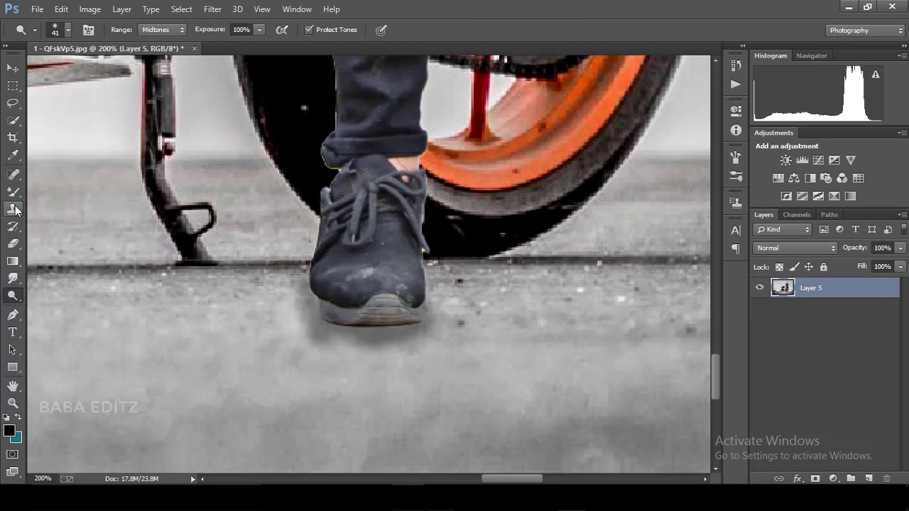
left_click(67, 30)
left_click(81, 71)
left_click(277, 327)
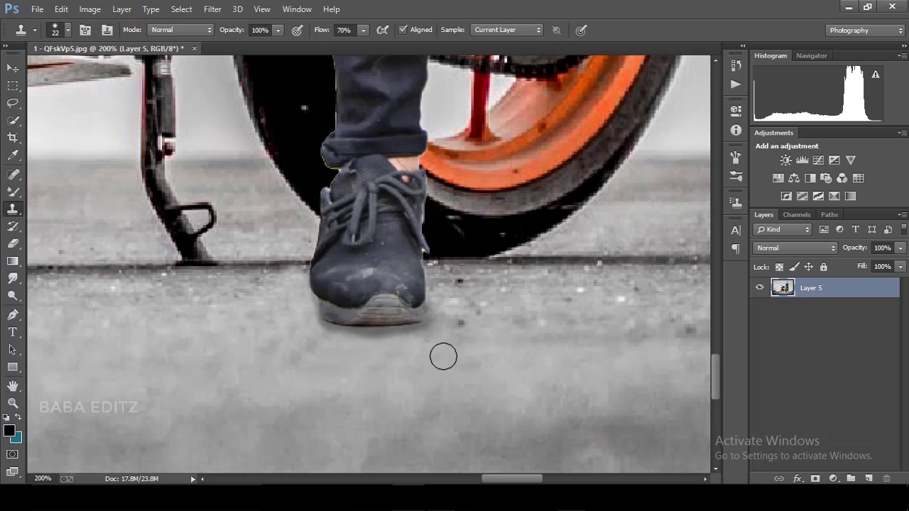
left_click(496, 309, "alt")
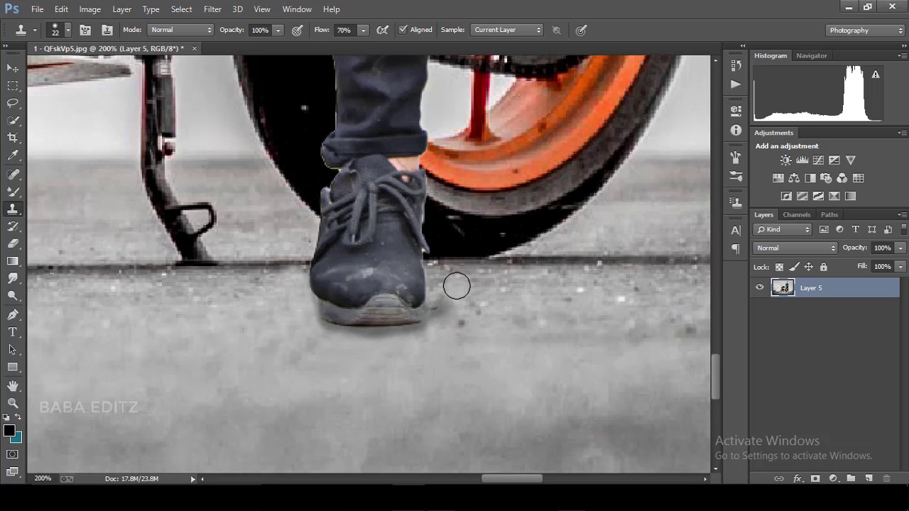
left_click_drag(455, 290, 441, 338)
Clone clean ground along and under the shoe, then fit the whole image in view
left_click_drag(538, 481, 580, 481)
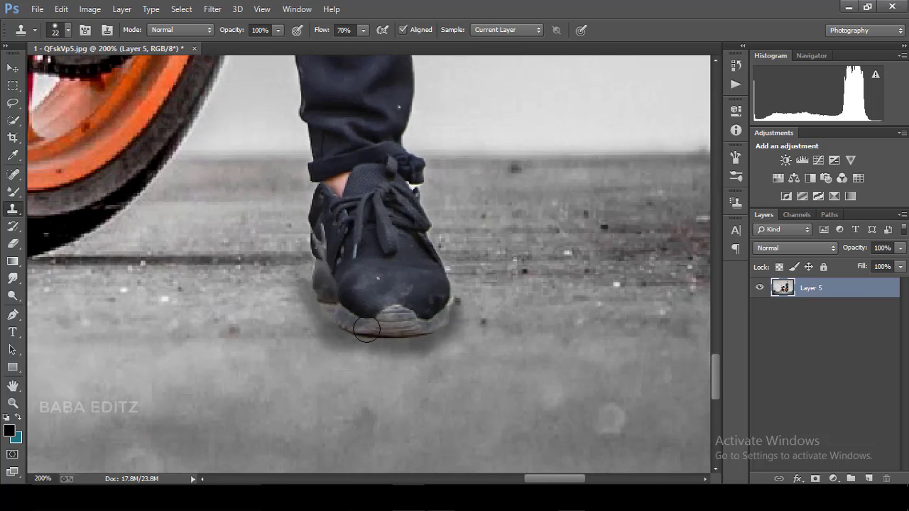
mouse_move(303, 306)
left_mouse_down()
mouse_move(330, 349)
mouse_move(408, 365)
mouse_move(380, 359)
mouse_move(426, 357)
mouse_move(471, 320)
mouse_move(504, 319)
left_mouse_up()
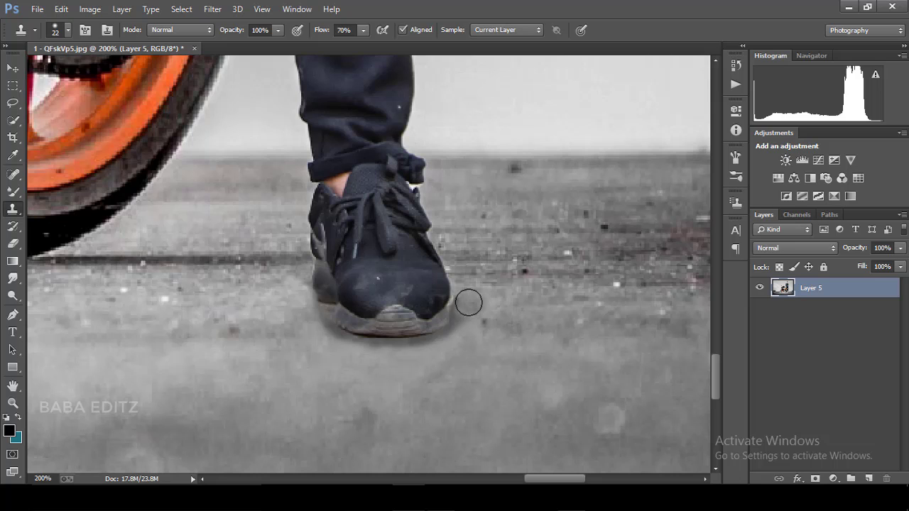
key("ctrl+minus")
key("ctrl+minus")
key("ctrl+minus")
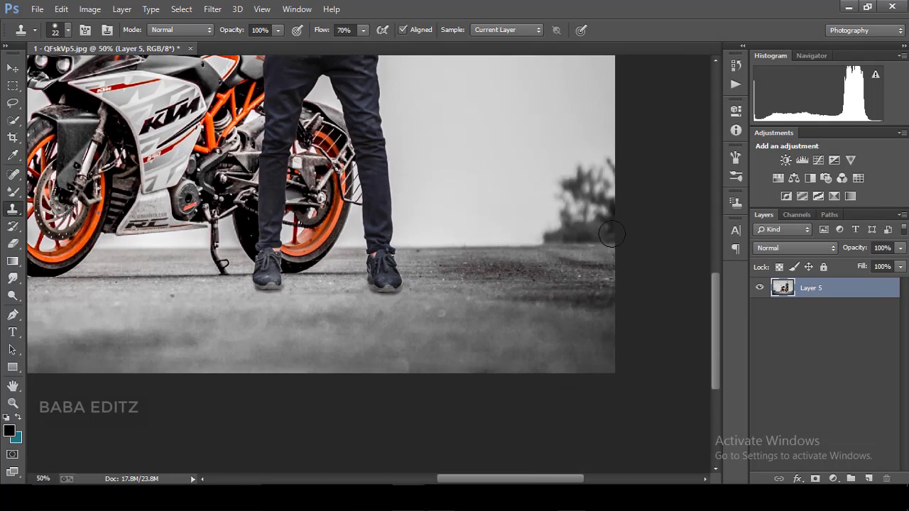
key("ctrl+minus")
key("ctrl+minus")
key("ctrl+minus")
key("ctrl+plus")
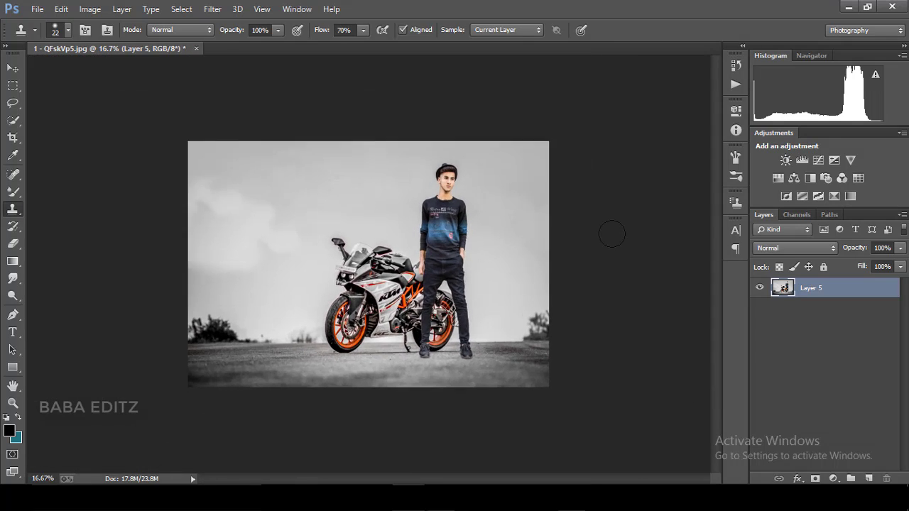
key("ctrl+minus")
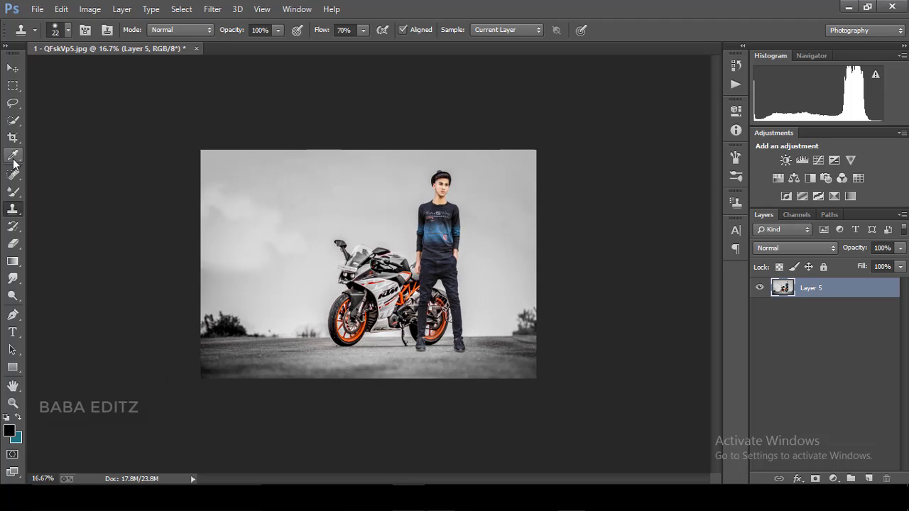
Open Color Efex Pro 4 and apply Detail Extractor at 6%, Contrast -42%, Saturation 1%
left_click(212, 9)
mouse_move(236, 352)
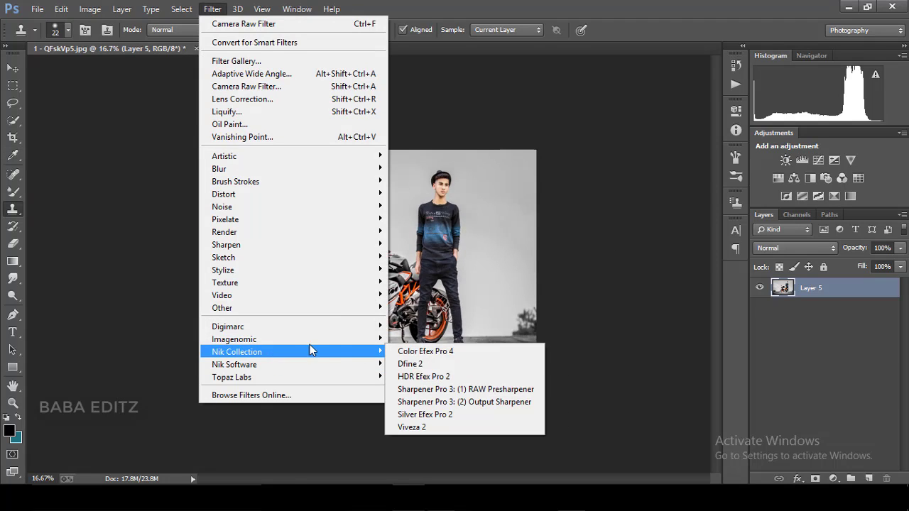
left_click(427, 351)
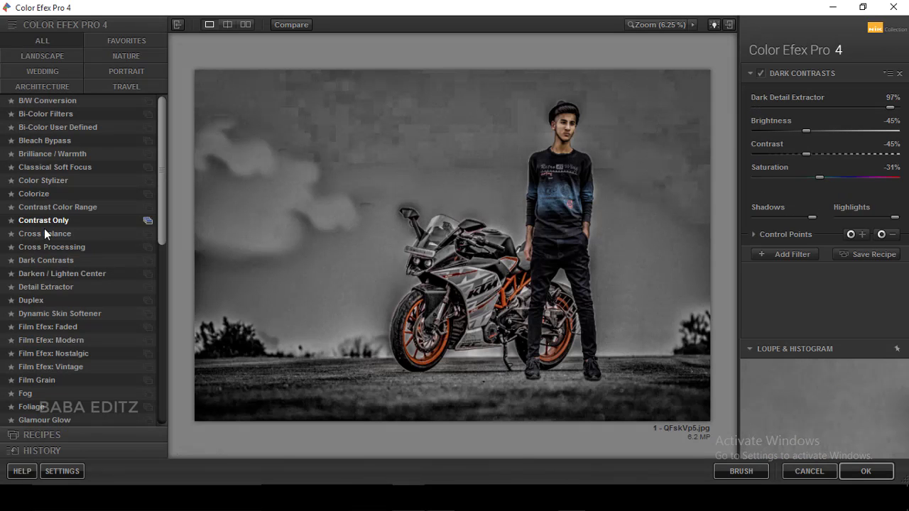
left_click(43, 287)
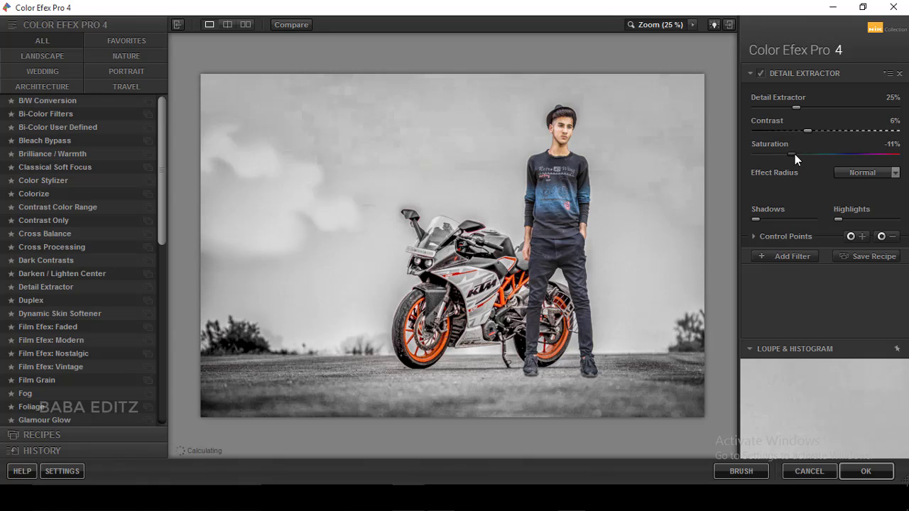
left_click_drag(794, 154, 802, 154)
left_click_drag(794, 108, 764, 109)
left_click_drag(807, 130, 764, 130)
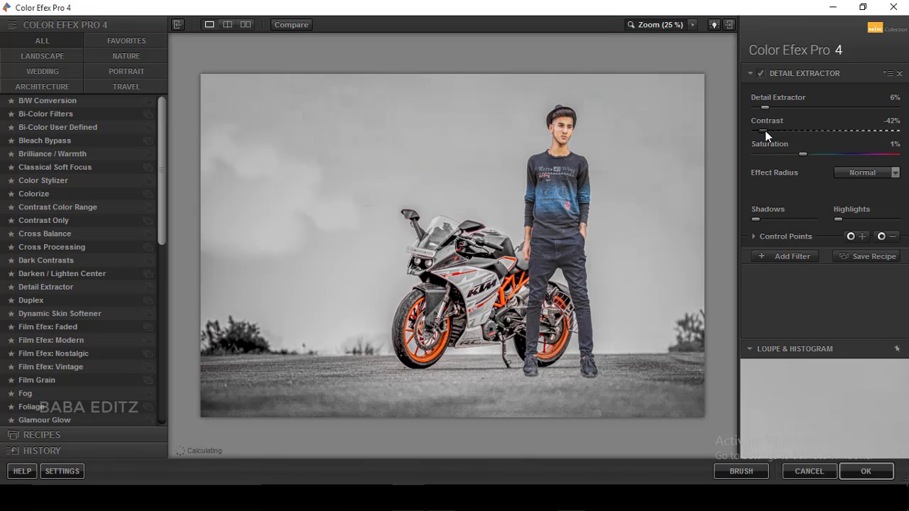
Add Detail Extractor control points on the man's head and hand, plus an empty filter slot
scroll(685, 181, "down", 1)
left_click(784, 256)
scroll(738, 166, "up", 1)
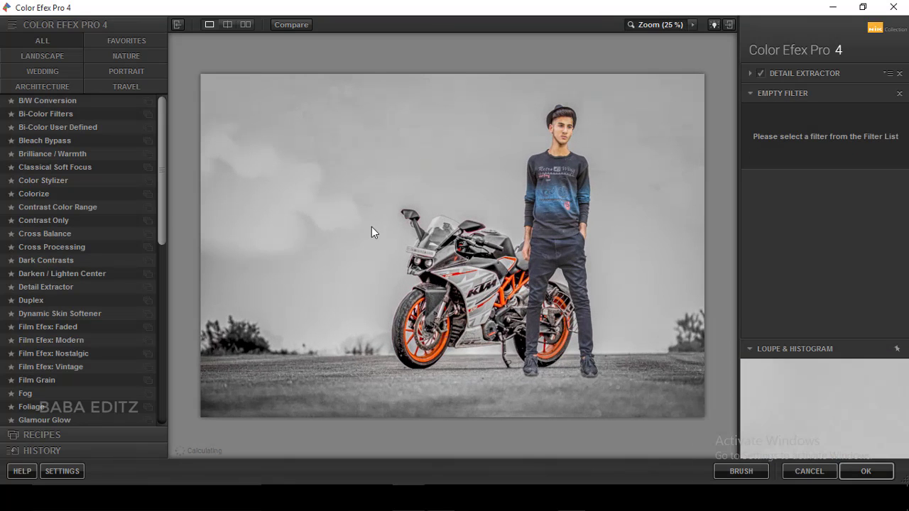
left_click(750, 73)
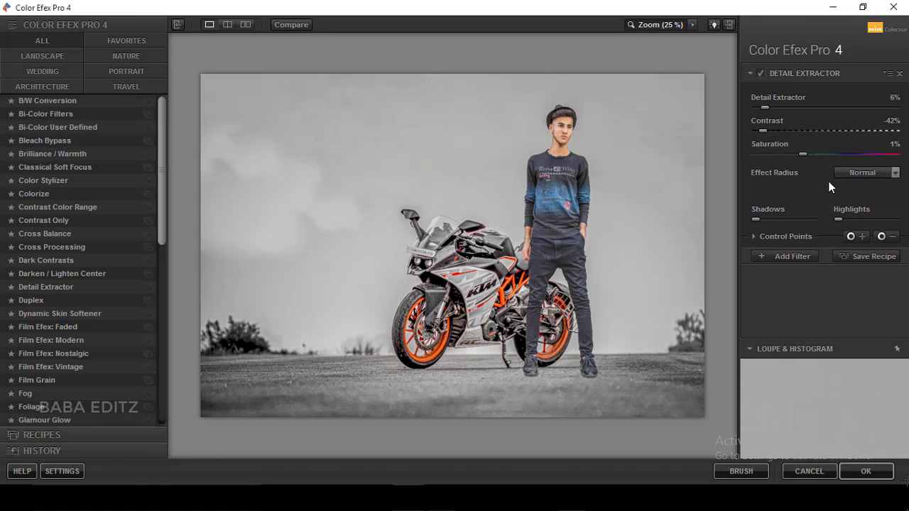
left_click(564, 124)
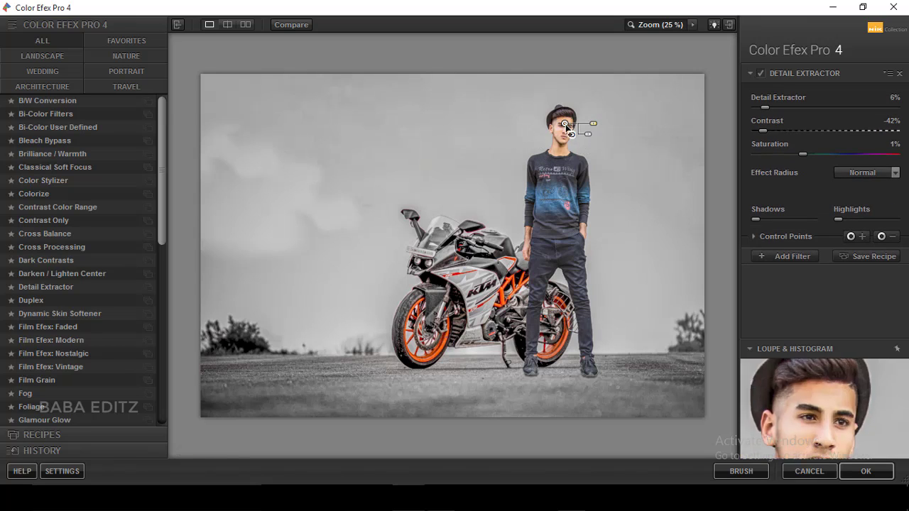
left_click(527, 235)
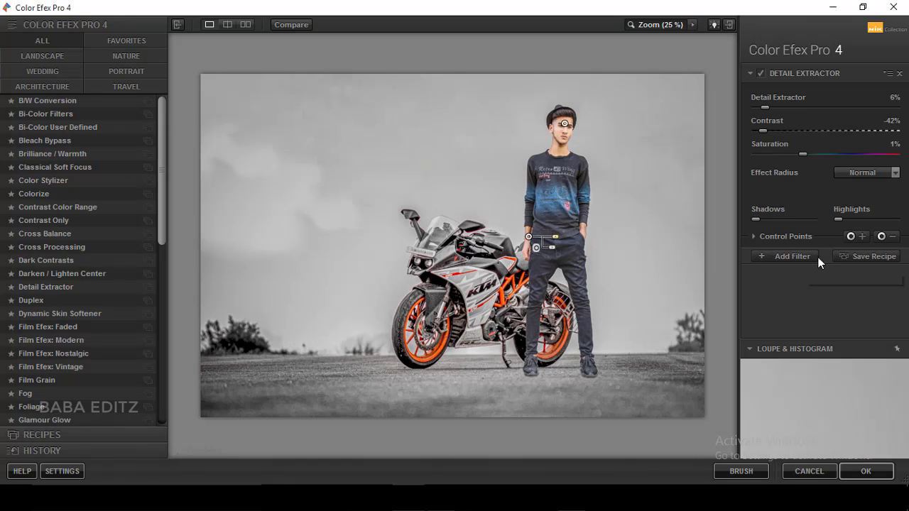
left_click(774, 256)
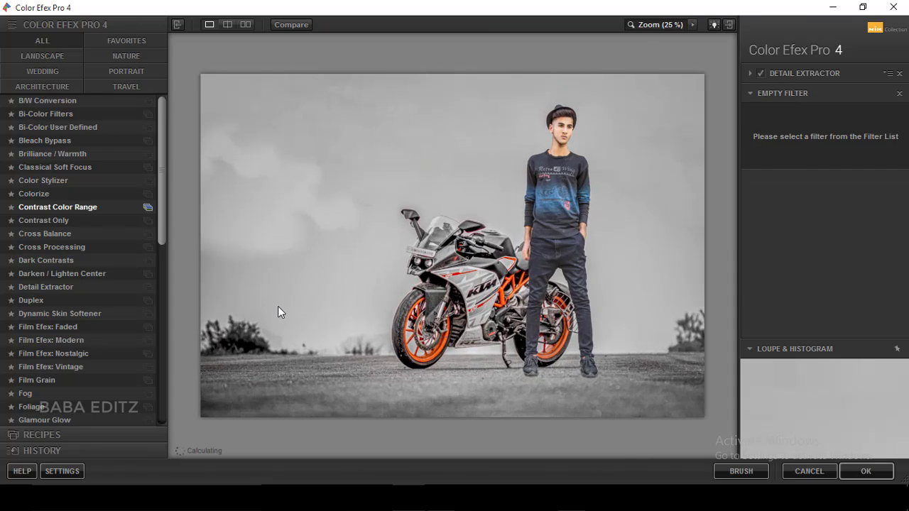
Apply Contrast Color Range with Color Contrast 0%, lower brightness and Contrast 13%
key("ctrl+minus")
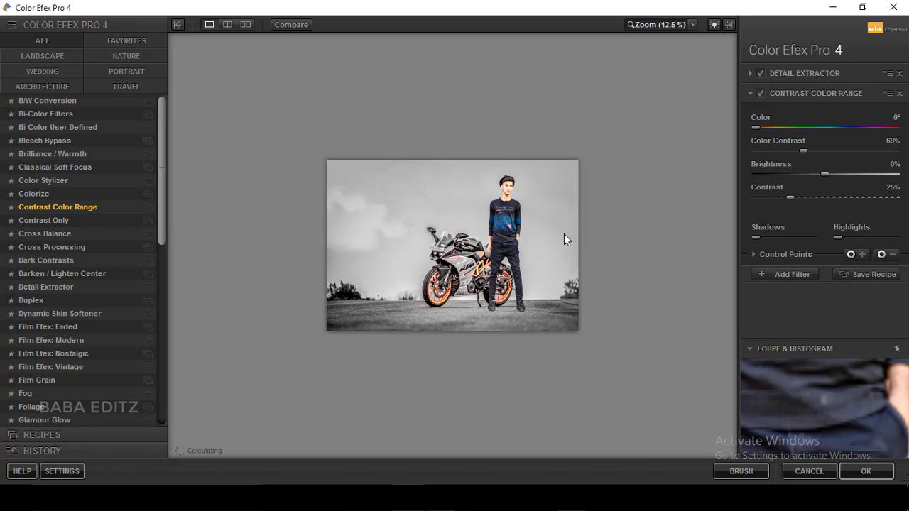
left_click_drag(803, 151, 753, 152)
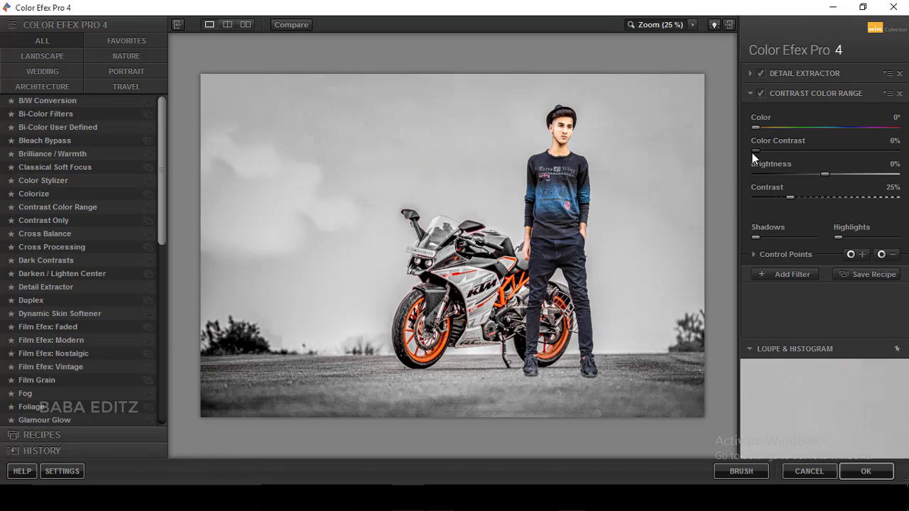
left_click_drag(825, 174, 811, 174)
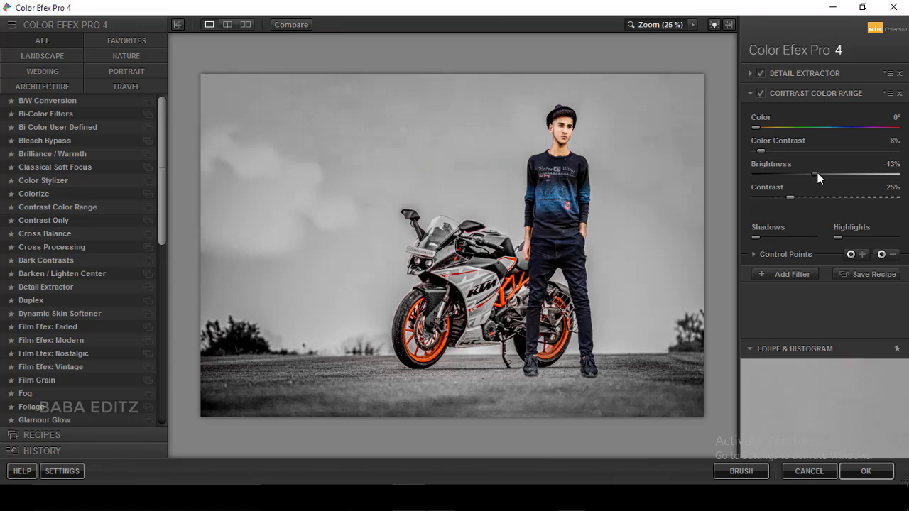
left_click_drag(791, 197, 780, 197)
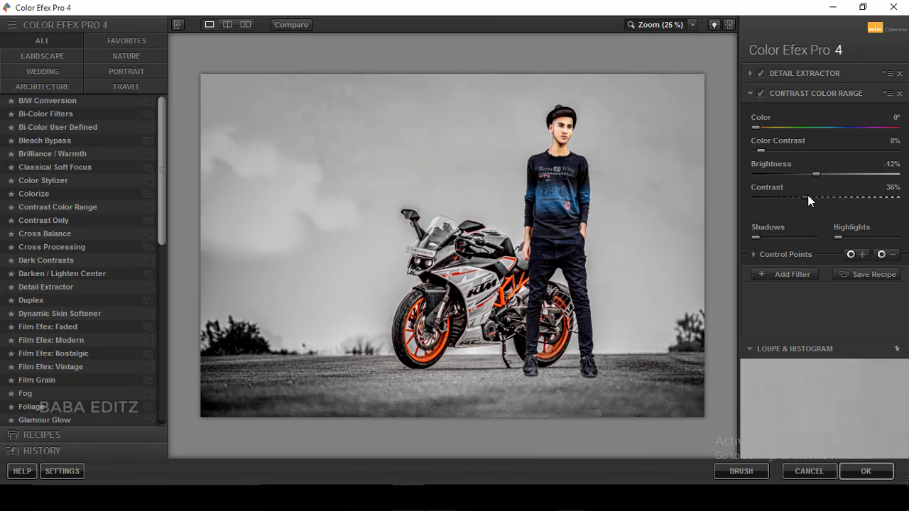
left_click(769, 198)
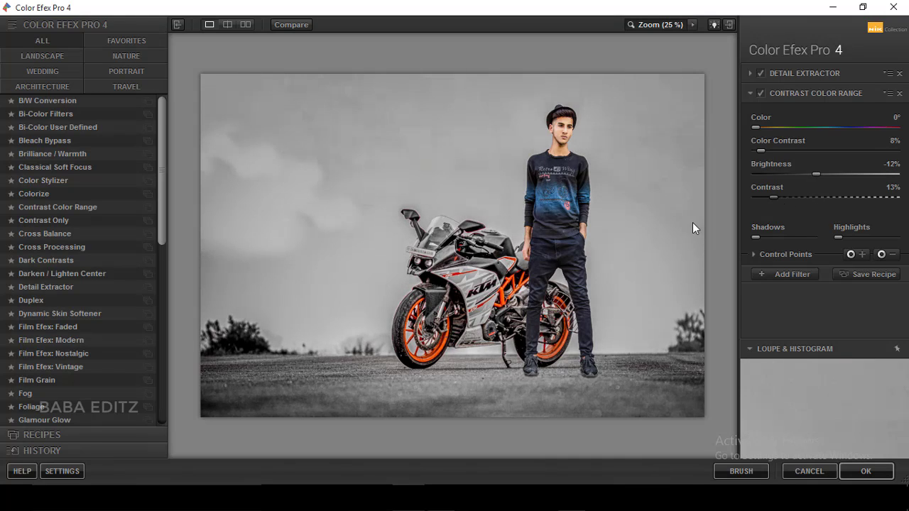
Stack Dynamic Skin Softener after Contrast Color Range, followed by another empty filter slot
scroll(692, 223, "down", 1)
scroll(693, 222, "up", 1)
left_click(764, 275)
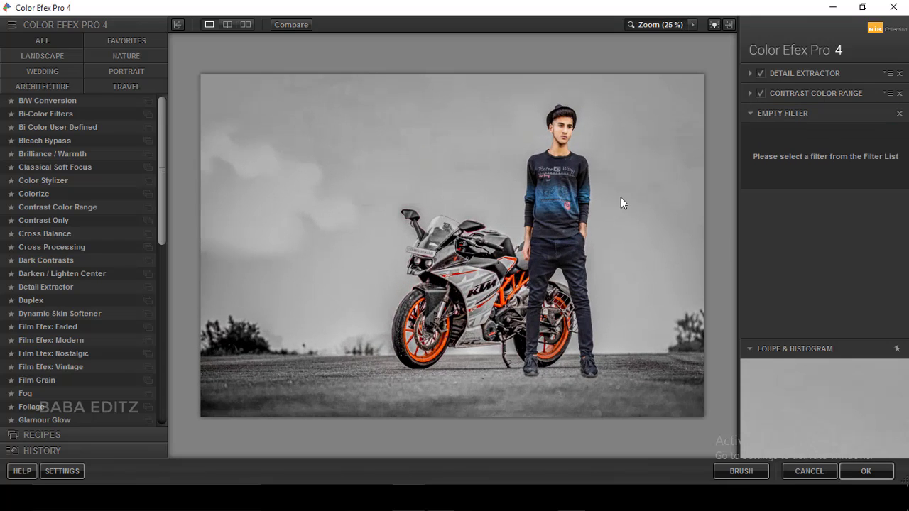
scroll(621, 198, "down", 1)
scroll(621, 199, "up", 1)
scroll(620, 202, "down", 1)
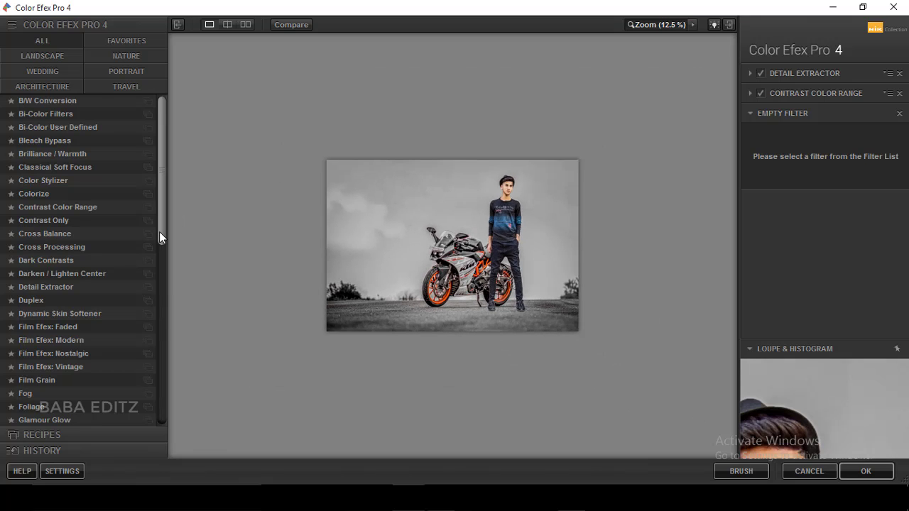
scroll(159, 234, "down", 3)
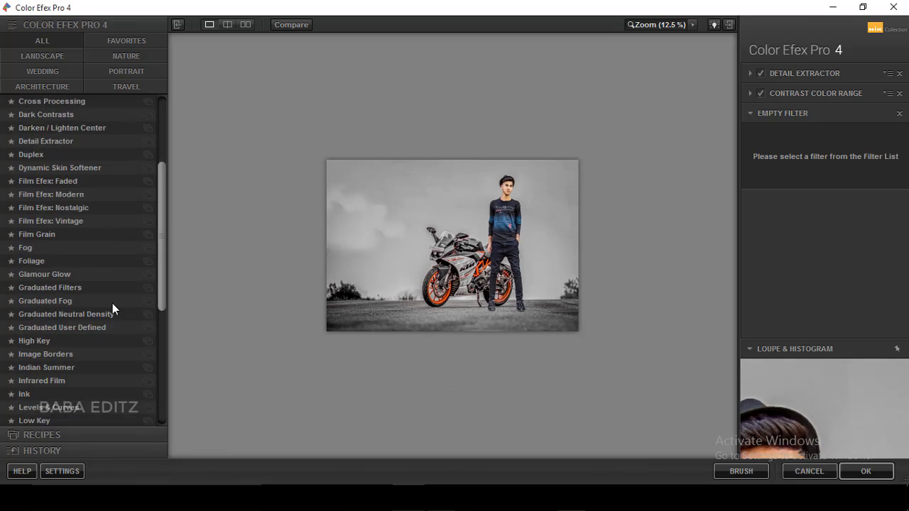
left_click(101, 167)
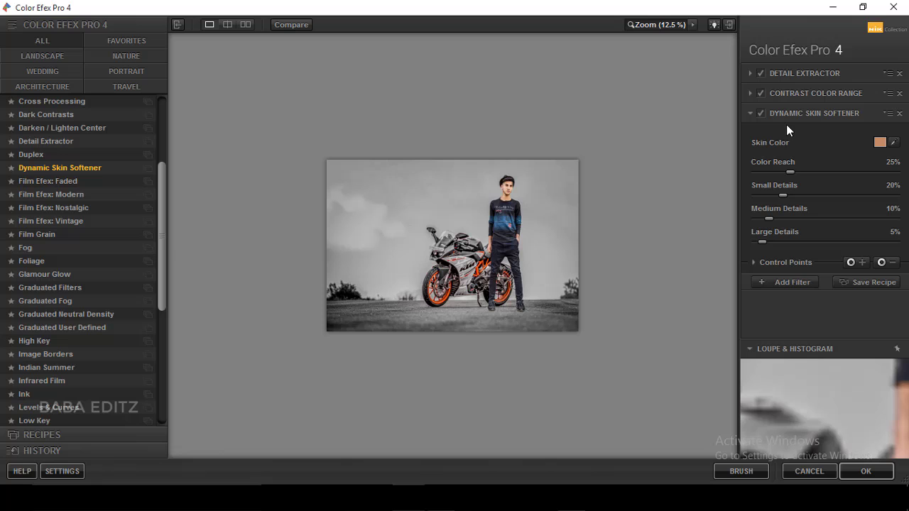
left_click(790, 281)
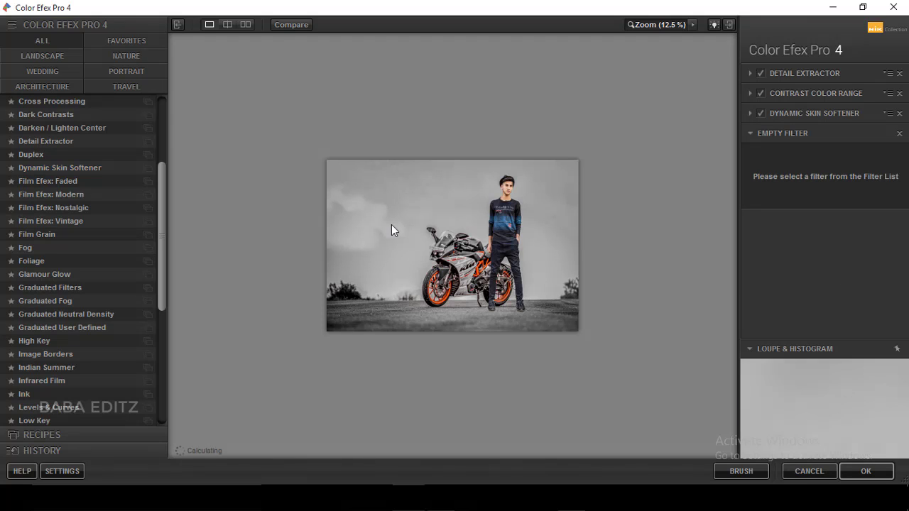
left_click_drag(160, 197, 166, 305)
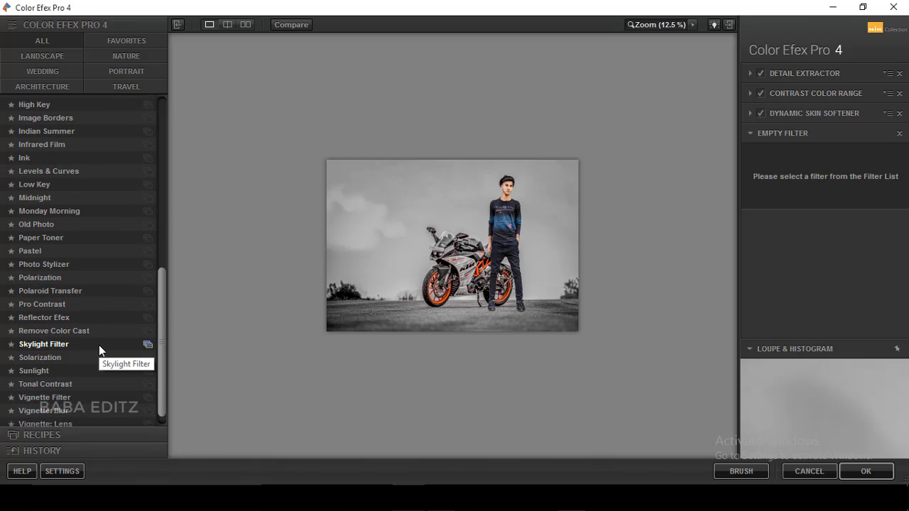
Add the Photo Stylizer filter with Varitone style 6 for a pinkish-lavender tint
left_click(122, 264)
left_click(868, 178)
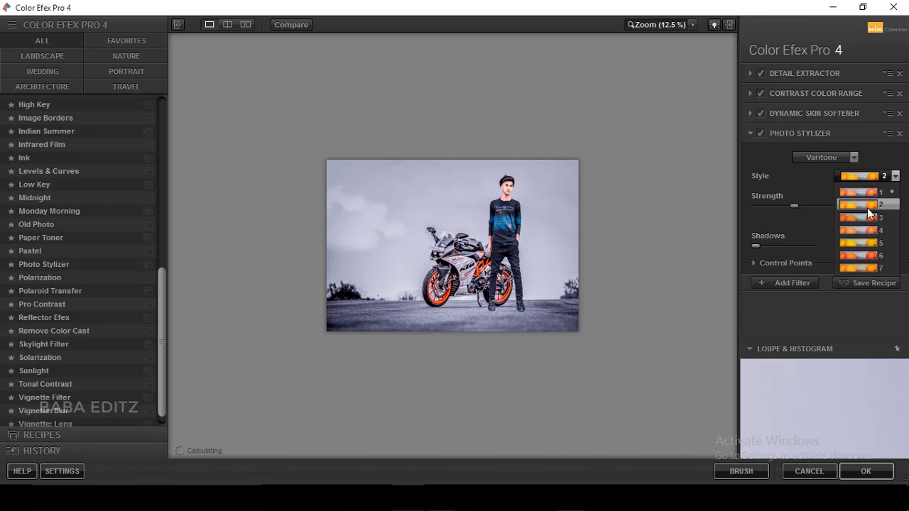
left_click(863, 266)
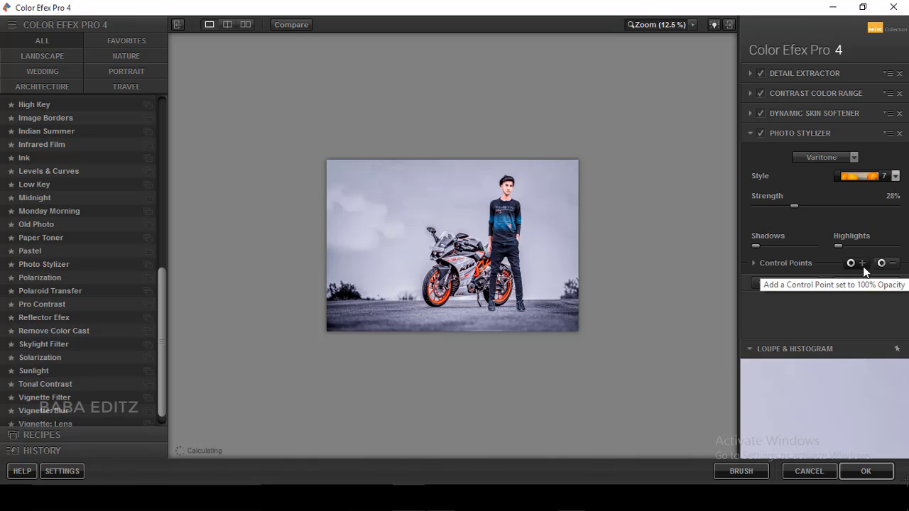
left_click(871, 176)
left_click(856, 255)
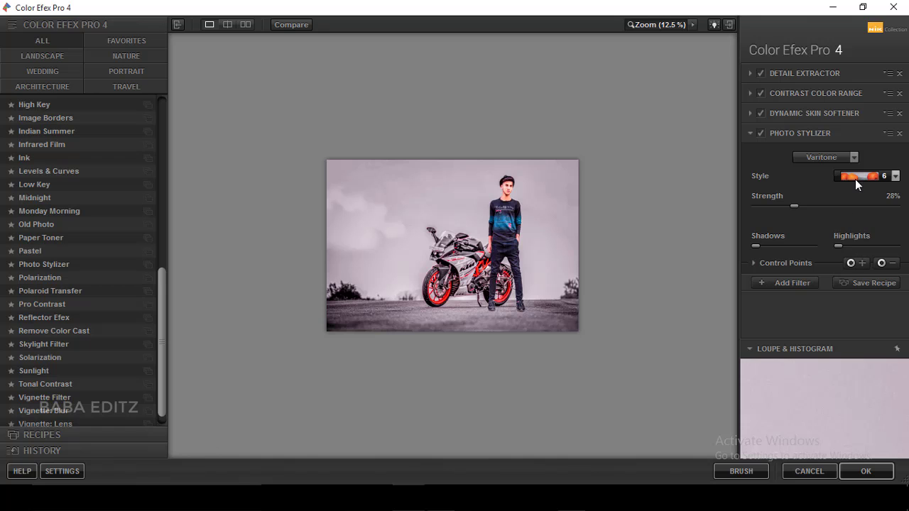
key("ctrl+plus")
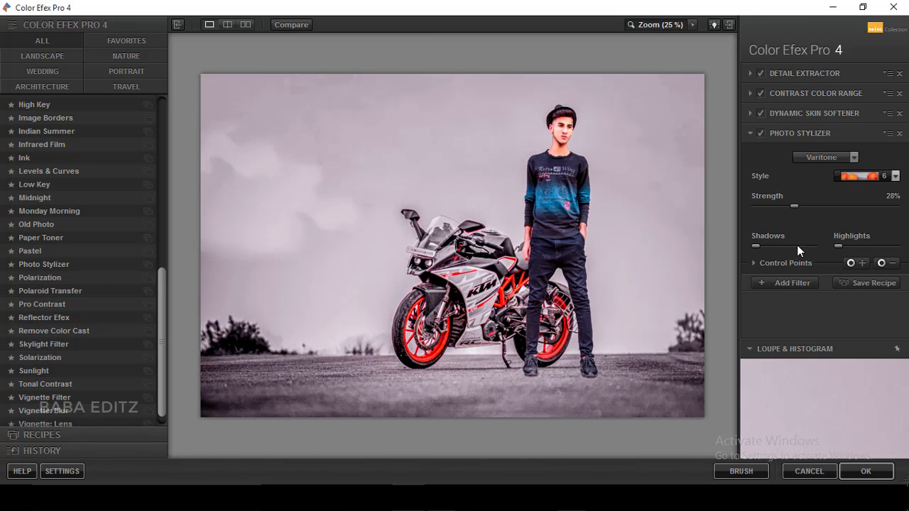
Place Photo Stylizer control points on the man's face, waist and hip, then add the filter
left_click(880, 262)
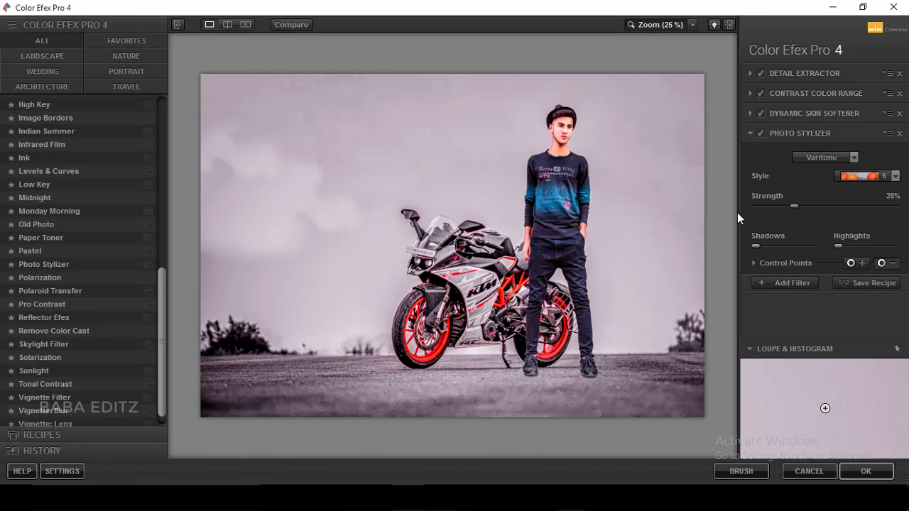
left_click(563, 122)
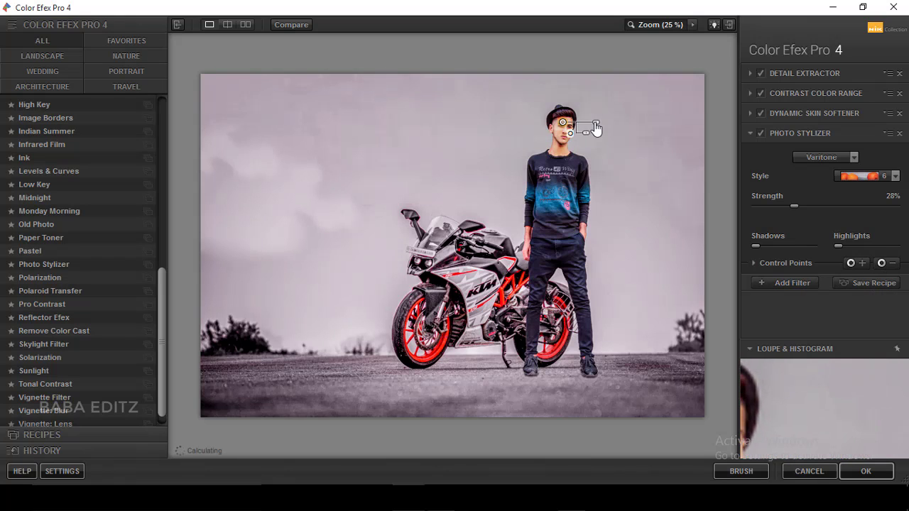
left_click_drag(562, 122, 562, 134)
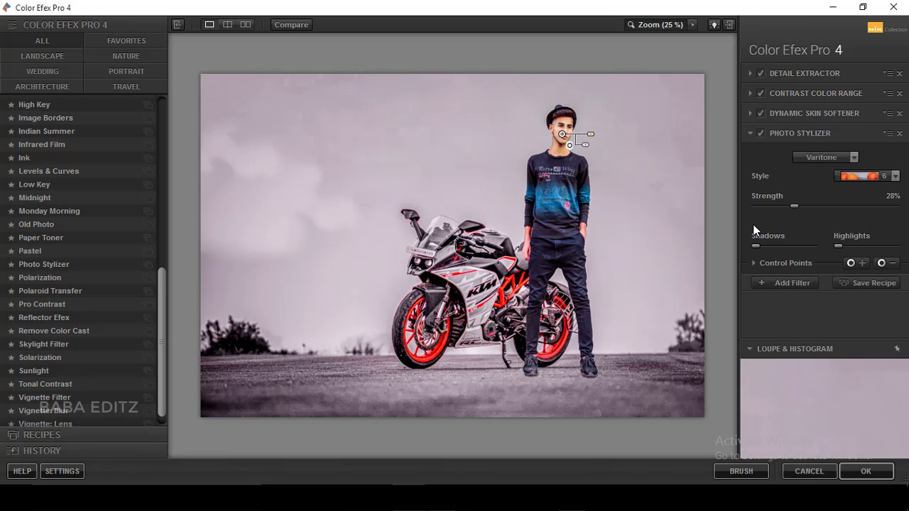
left_click(893, 263)
left_click(528, 235)
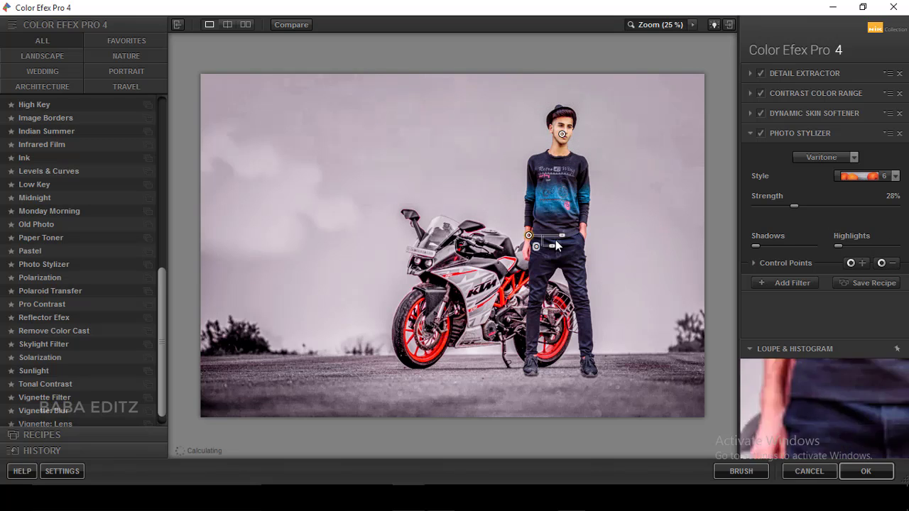
left_click_drag(562, 241, 557, 243)
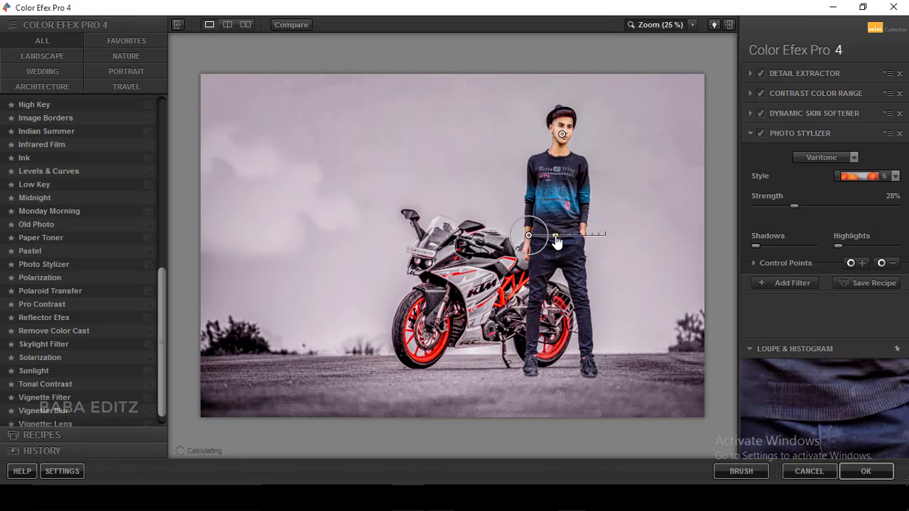
left_click(862, 263)
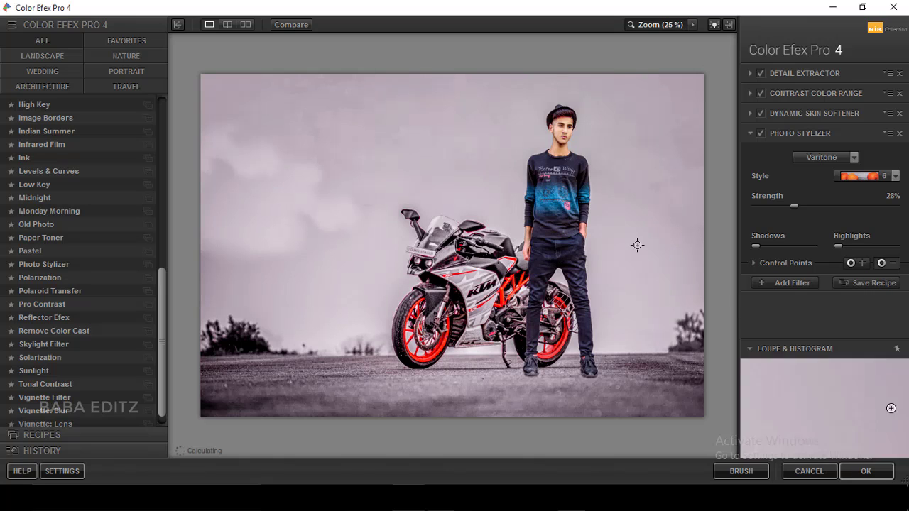
left_click(584, 233)
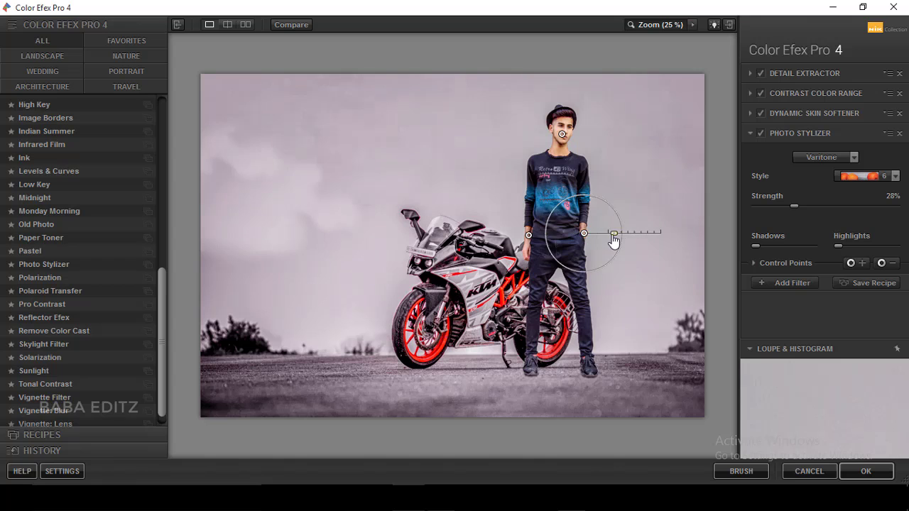
left_click_drag(615, 235, 608, 236)
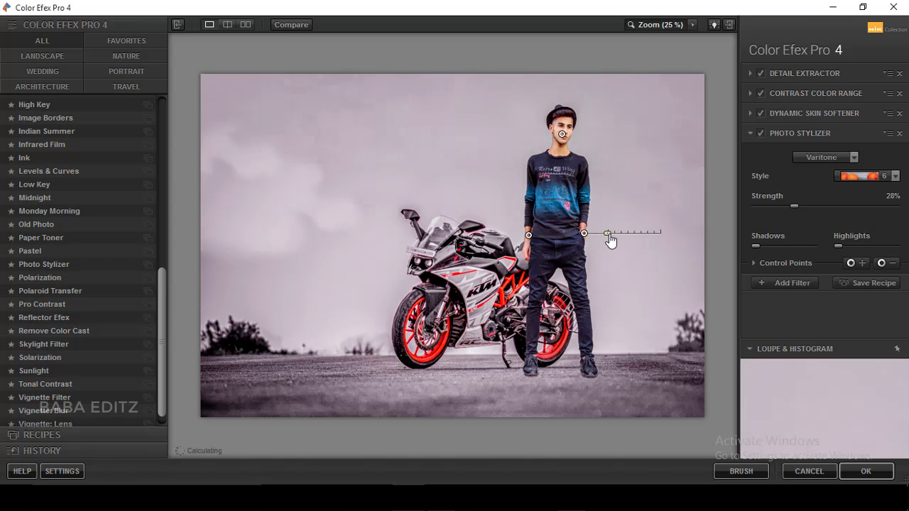
left_click(755, 281)
scroll(660, 187, "down", 1)
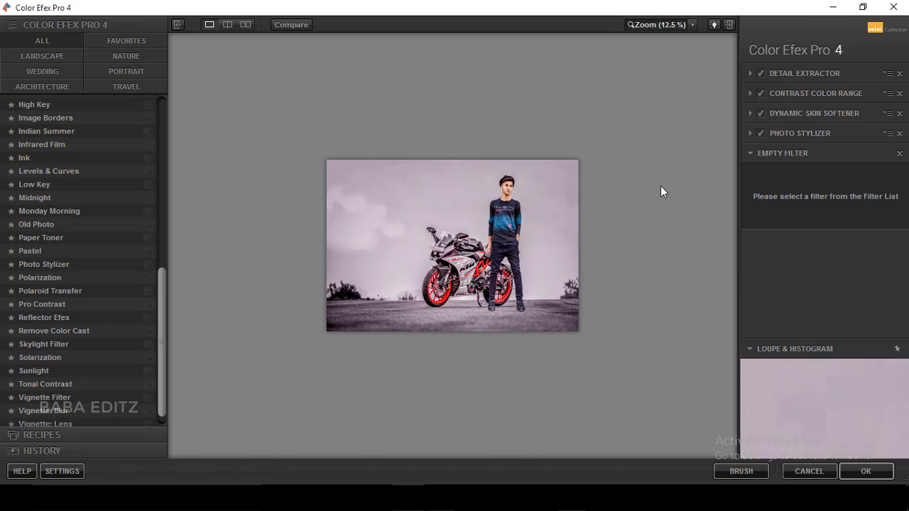
Add Cross Processing with method Y06 and apply the whole filter stack to the Photoshop layer
scroll(661, 186, "up", 1)
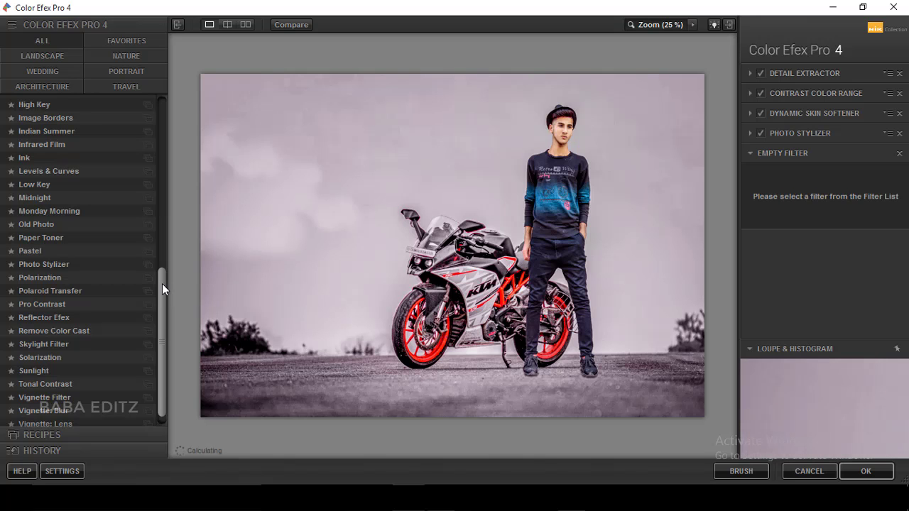
left_click_drag(162, 284, 166, 43)
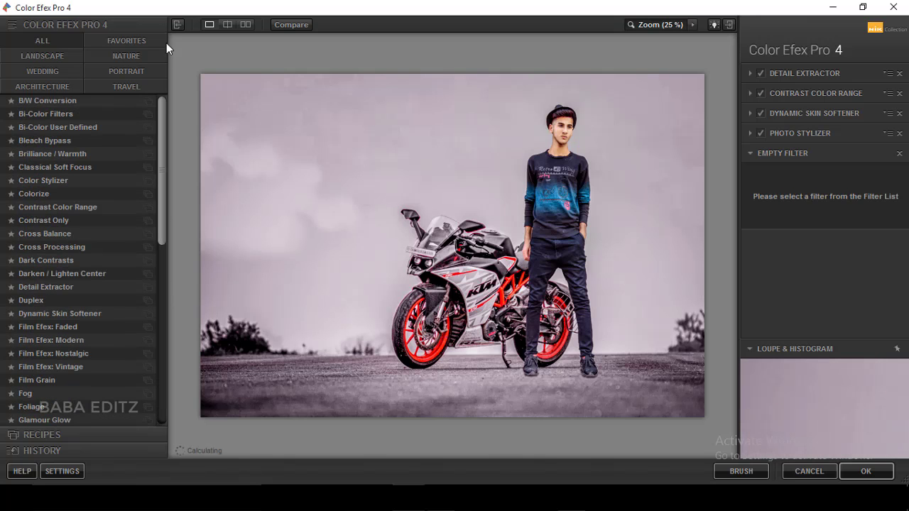
left_click(72, 247)
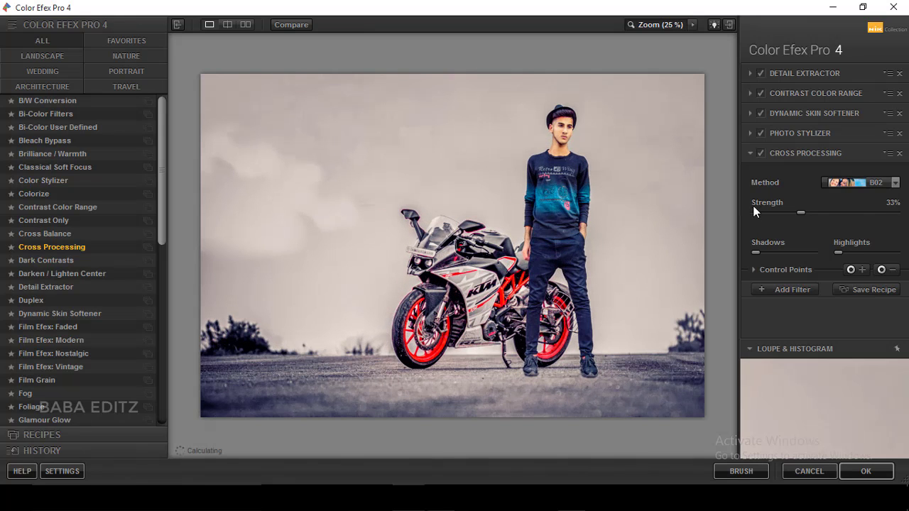
left_click(848, 184)
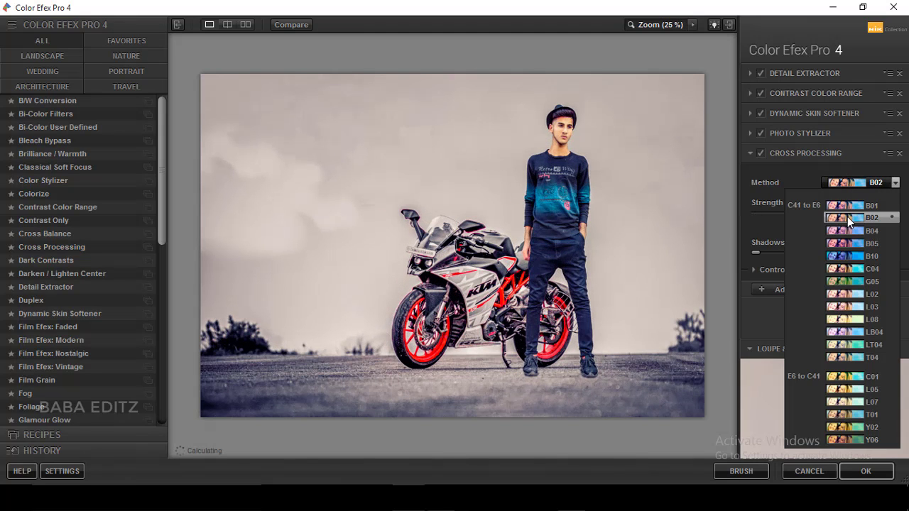
left_click(852, 440)
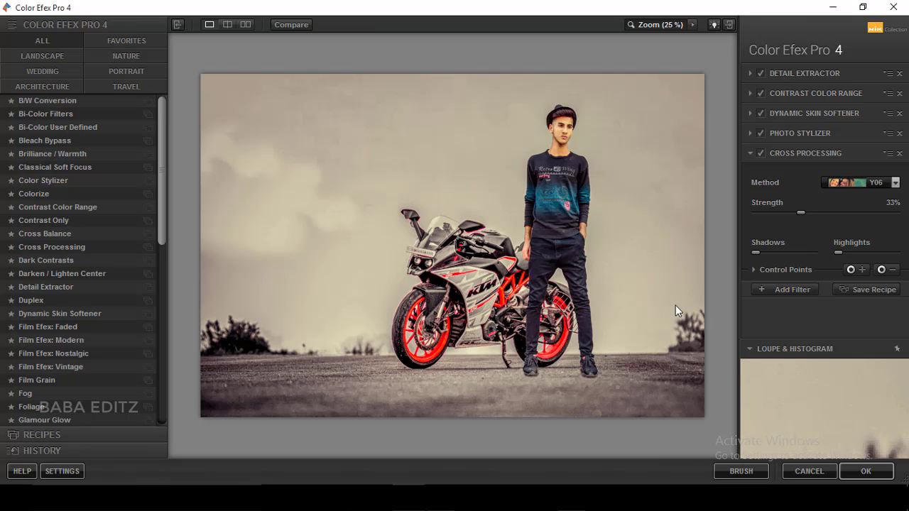
key("ctrl+minus")
key("ctrl+plus")
key("ctrl+minus")
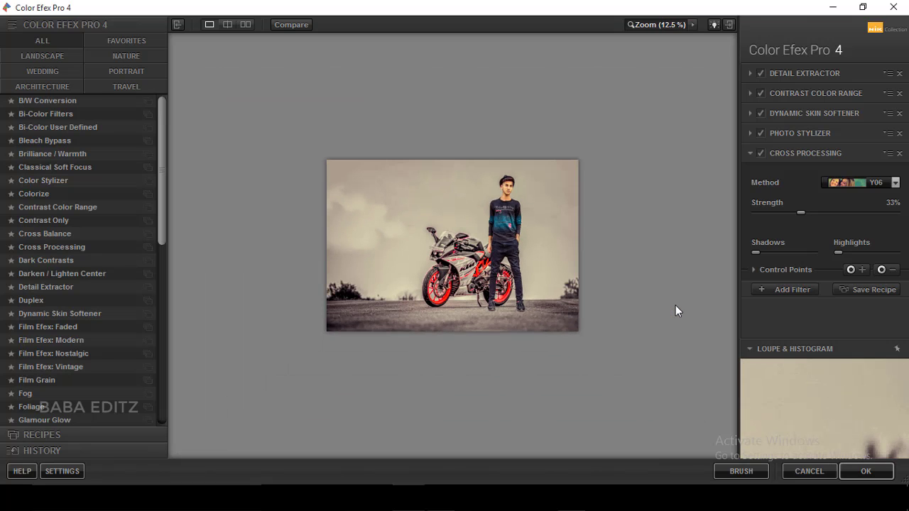
left_click(859, 472)
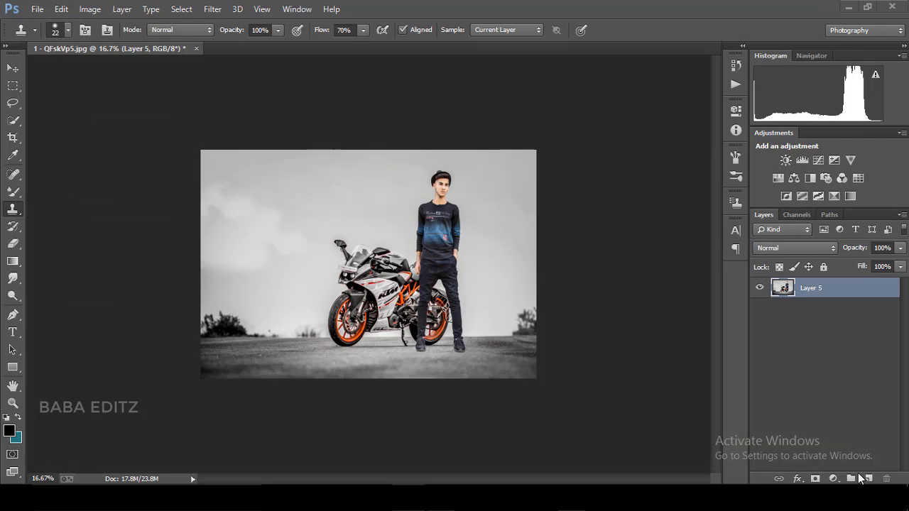
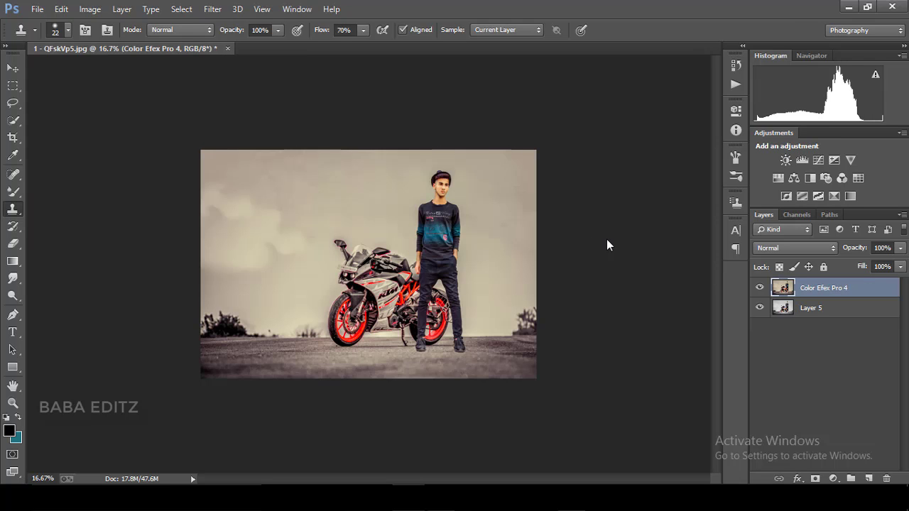
Crop the photo by trimming the empty left side and a little of the right side
key("ctrl+minus")
key("ctrl+plus")
key("ctrl+plus")
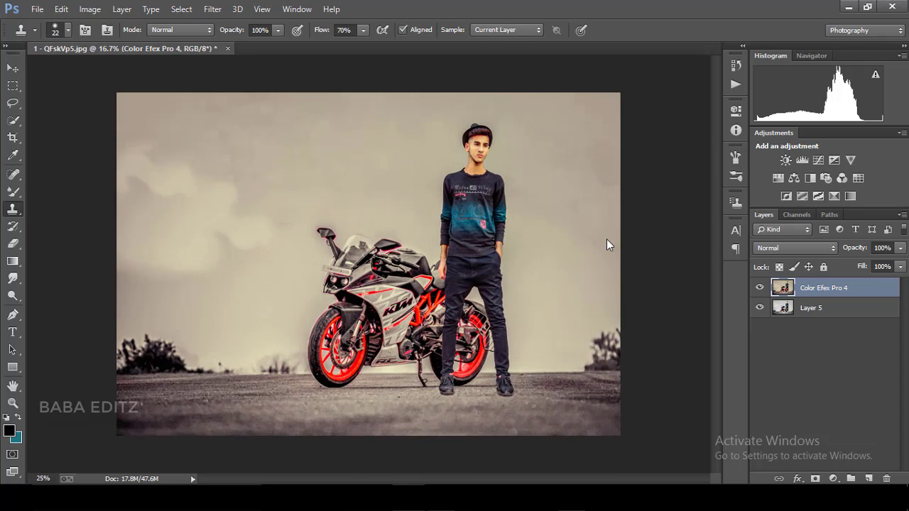
key("ctrl+plus")
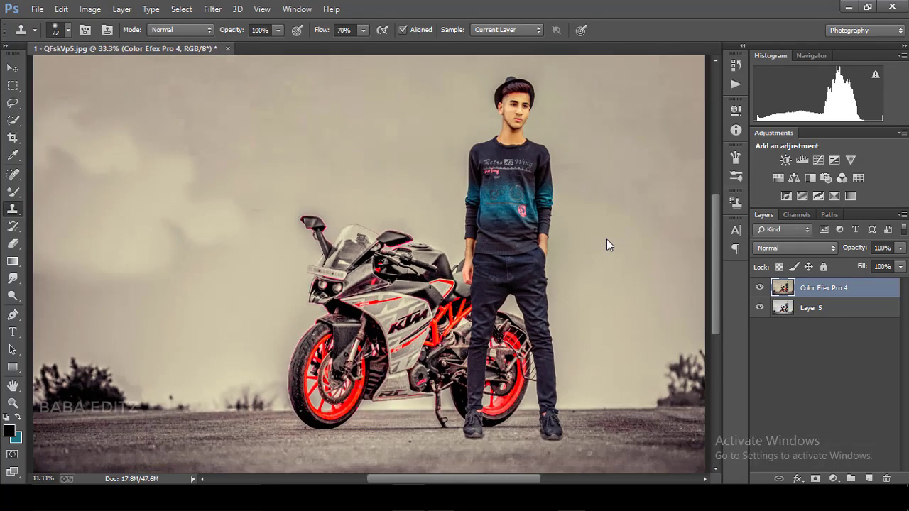
key("ctrl+minus")
key("ctrl+minus")
key("ctrl+minus")
key("ctrl+minus")
key("ctrl+plus")
key("ctrl+plus")
key("ctrl+plus")
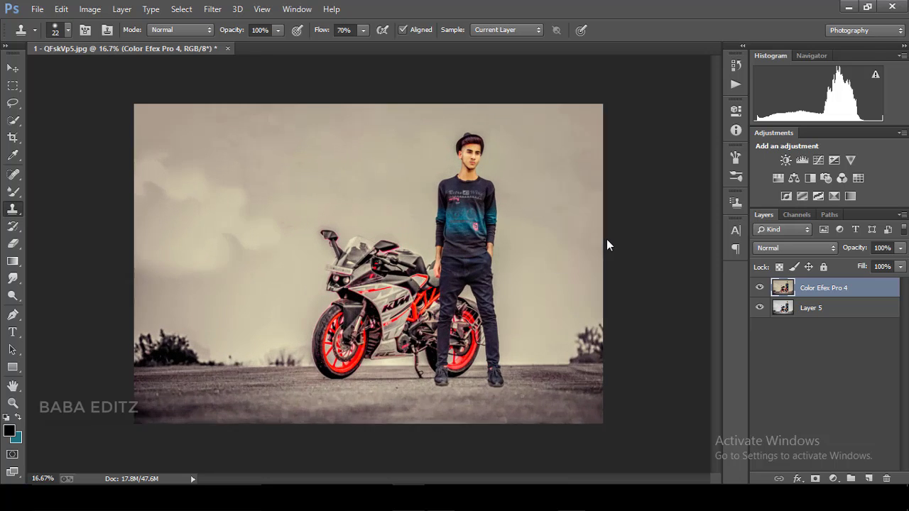
key("ctrl+plus")
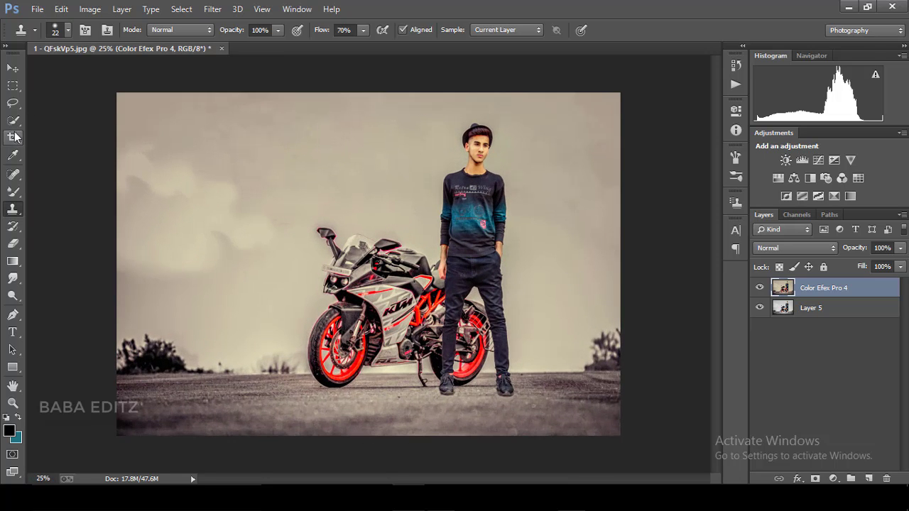
key("c")
left_click_drag(116, 266, 196, 261)
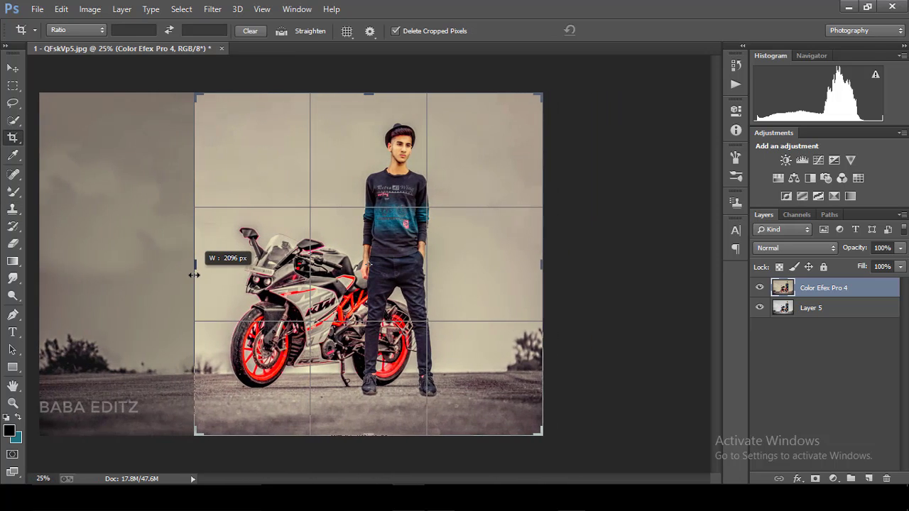
left_click_drag(540, 262, 519, 263)
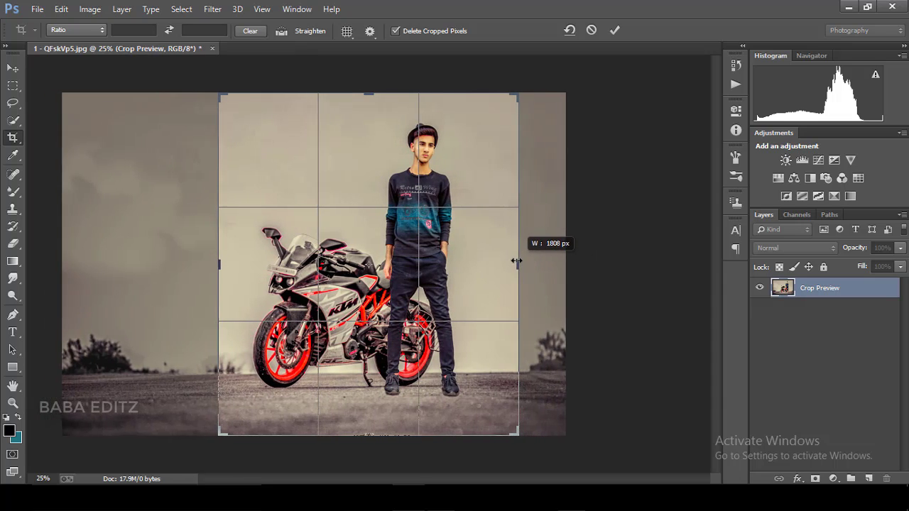
left_click(615, 31)
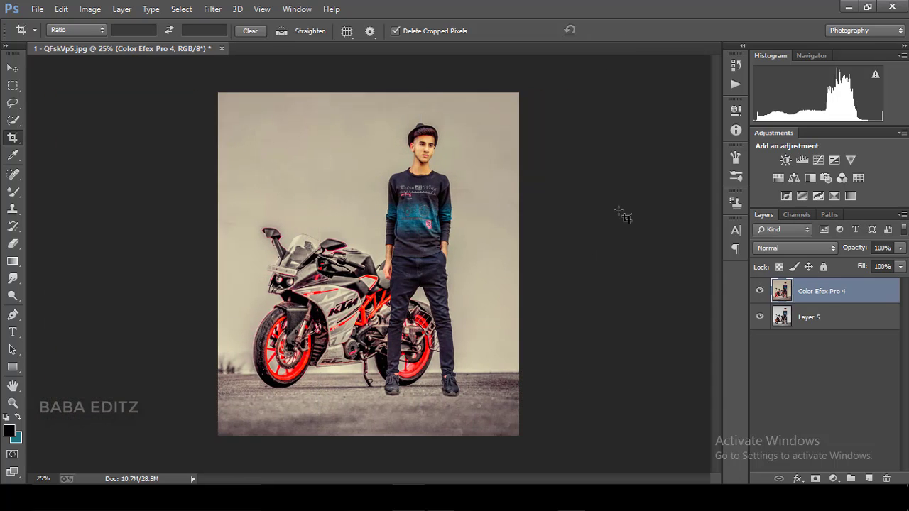
Zoom in and out to inspect the cropped portrait frame with the Move tool active
key("ctrl+minus")
key("ctrl+plus")
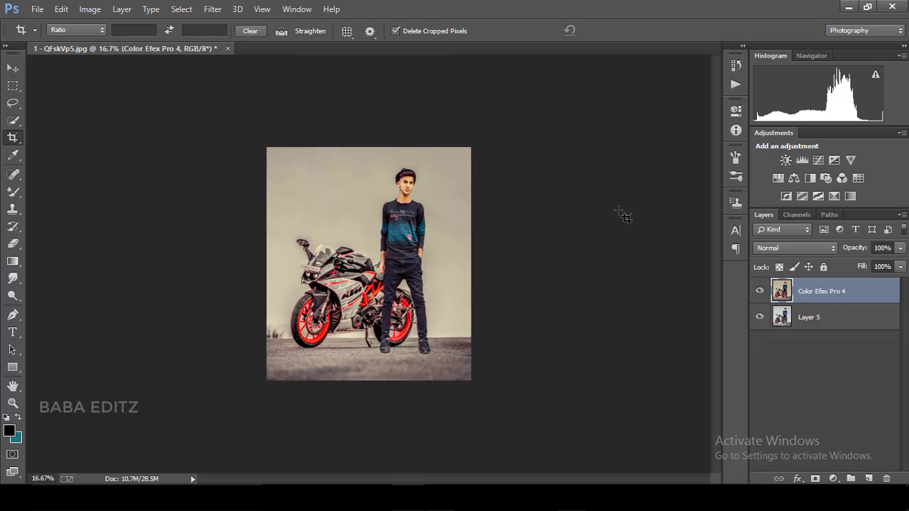
key("ctrl+plus")
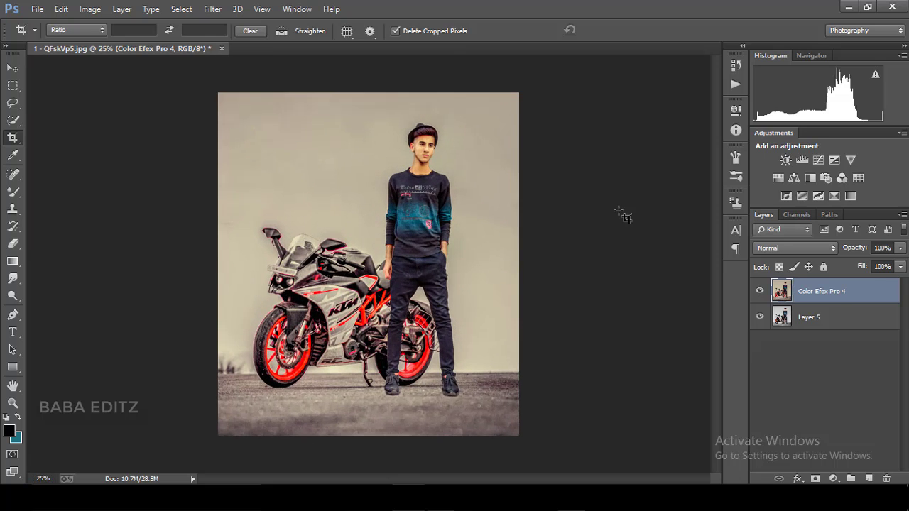
key("ctrl+minus")
key("ctrl+plus")
key("ctrl+minus")
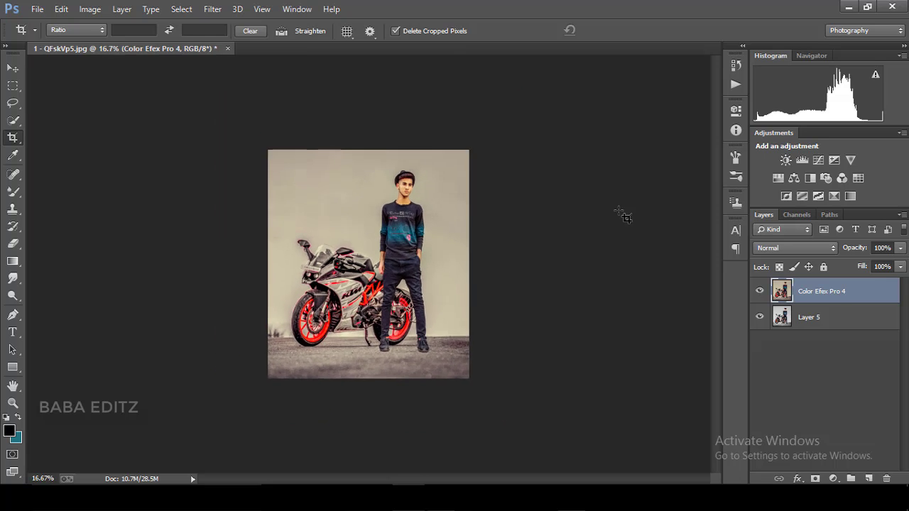
key("ctrl+plus")
key("ctrl+plus")
key("ctrl+minus")
key("ctrl+minus")
key("ctrl+plus")
left_click(14, 69)
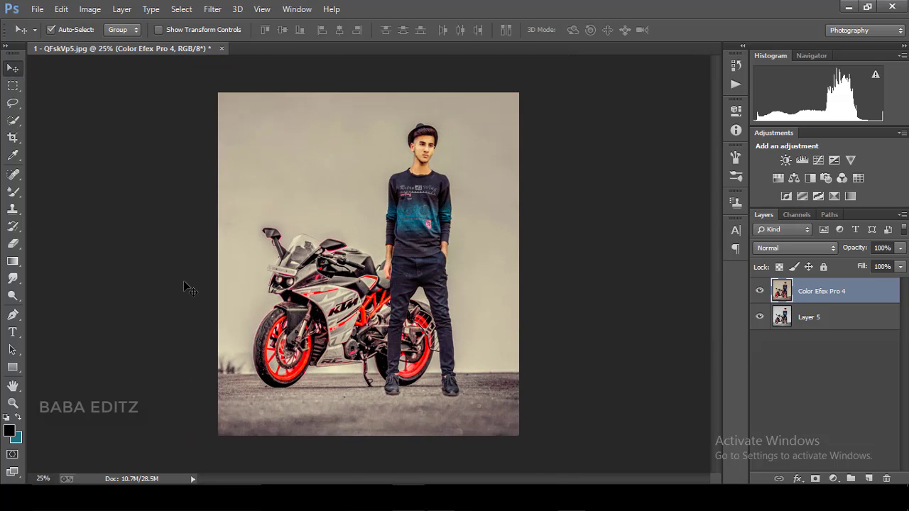
key("ctrl+minus")
key("ctrl+minus")
key("ctrl+plus")
key("ctrl+plus")
key("ctrl+minus")
key("ctrl+plus")
Apply a Camera Raw Filter with -19 post-crop vignetting, Clarity +6 and Blacks -6
left_click(212, 9)
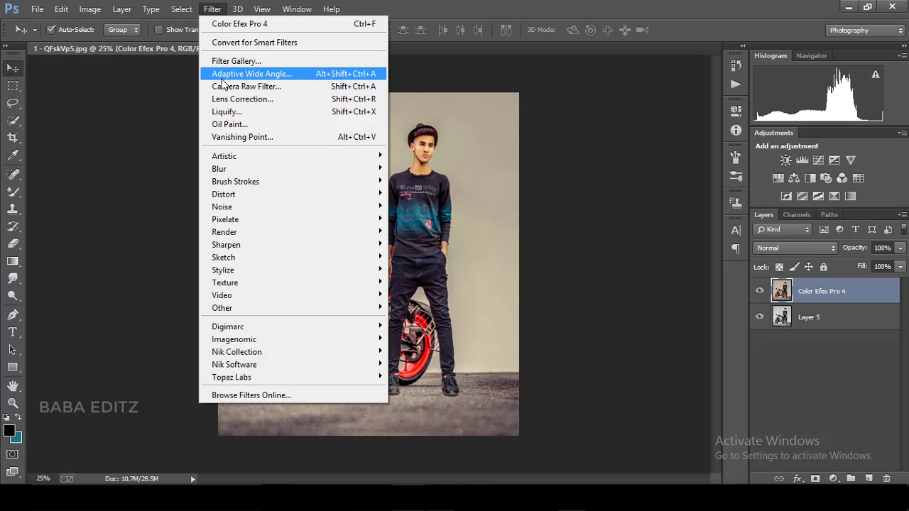
left_click(226, 86)
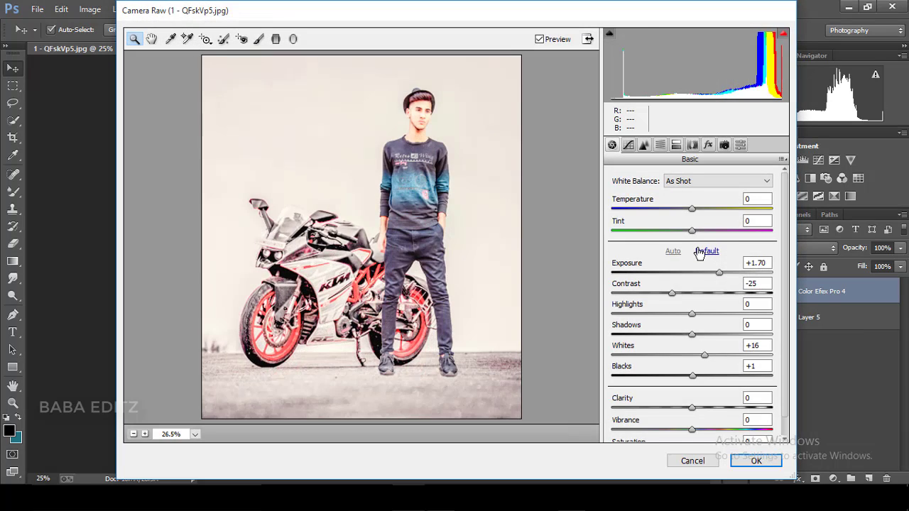
left_click(699, 252)
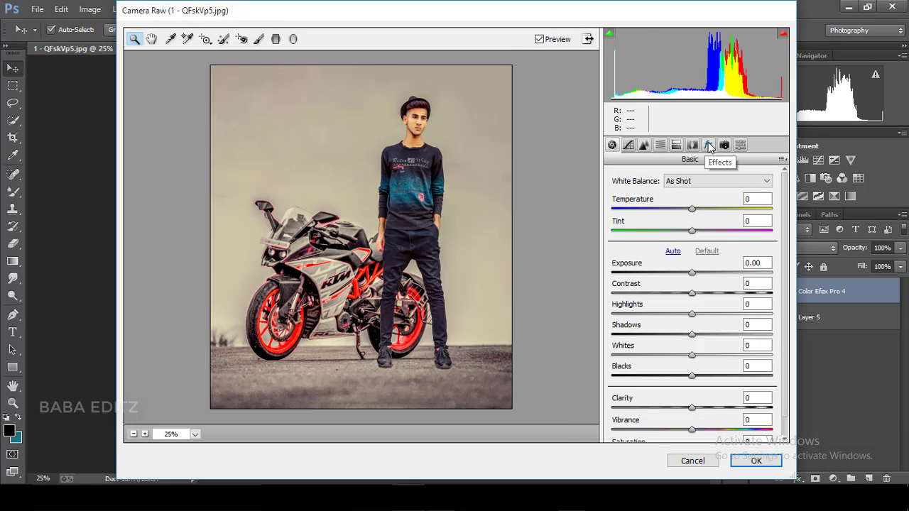
left_click(708, 146)
left_click_drag(692, 316, 679, 321)
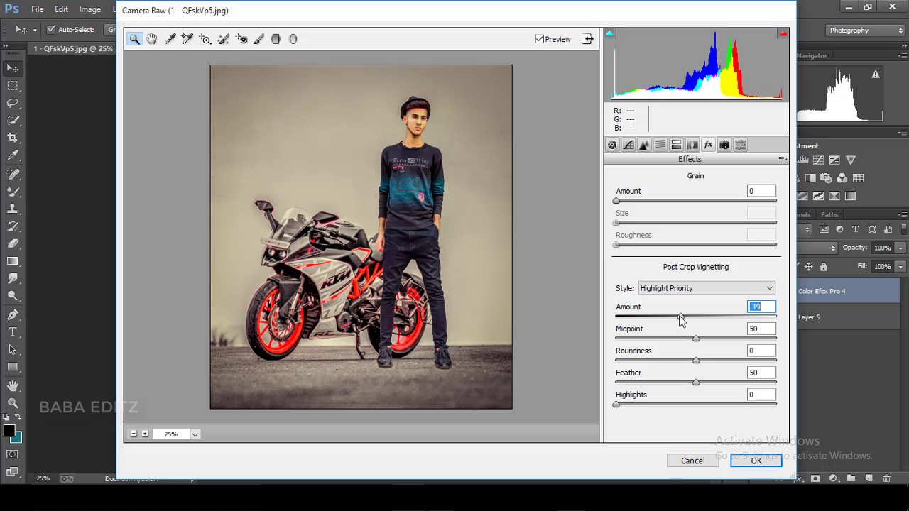
left_click(661, 146)
left_click(612, 145)
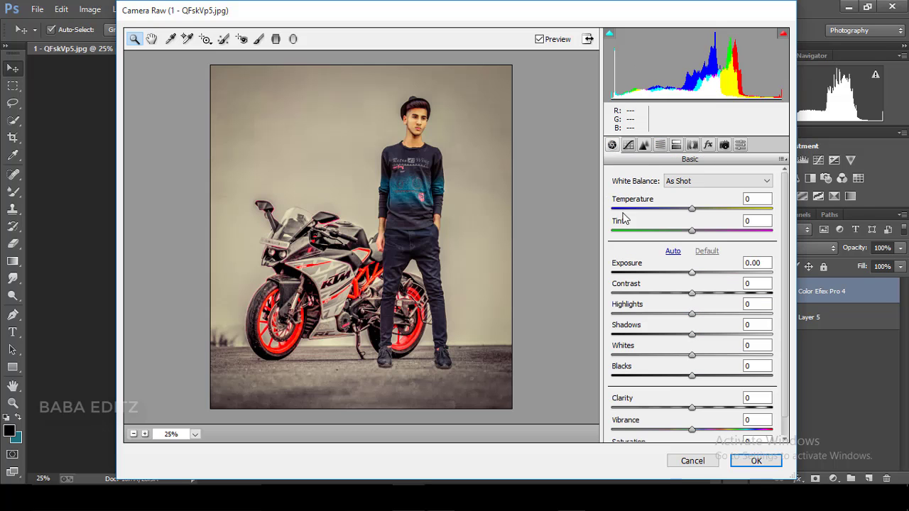
left_click_drag(693, 408, 697, 408)
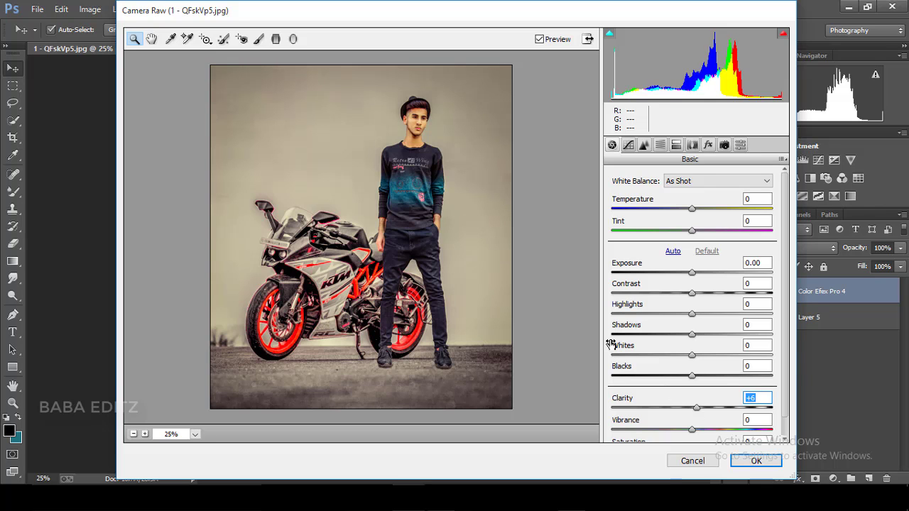
left_click_drag(693, 377, 687, 376)
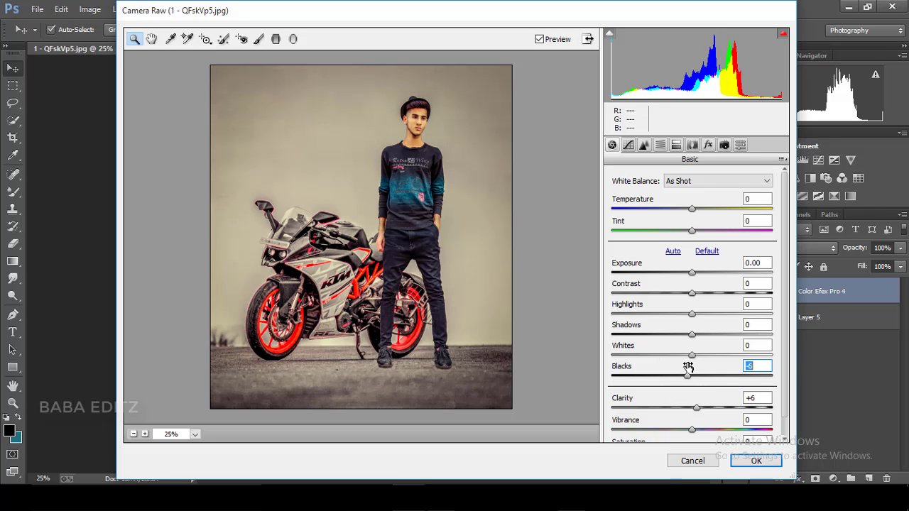
left_click(749, 463)
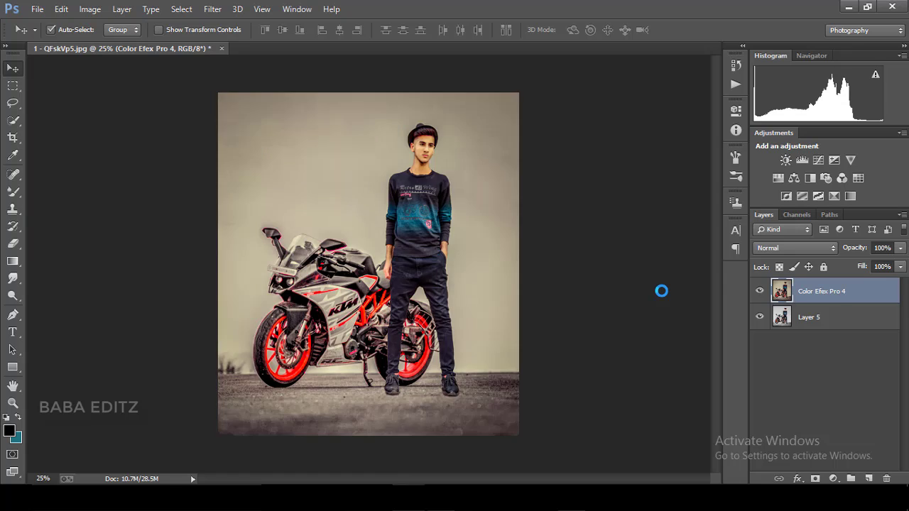
Set up the Burn tool with a soft 87 px brush, zoomed in on the feet
key("ctrl+plus")
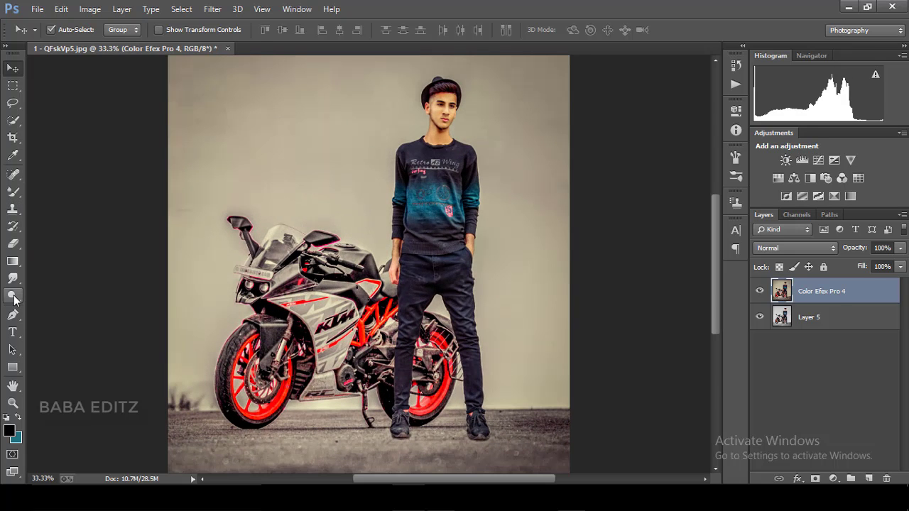
mouse_move(13, 295)
left_mouse_down()
mouse_move(41, 320)
mouse_move(64, 306)
left_mouse_up()
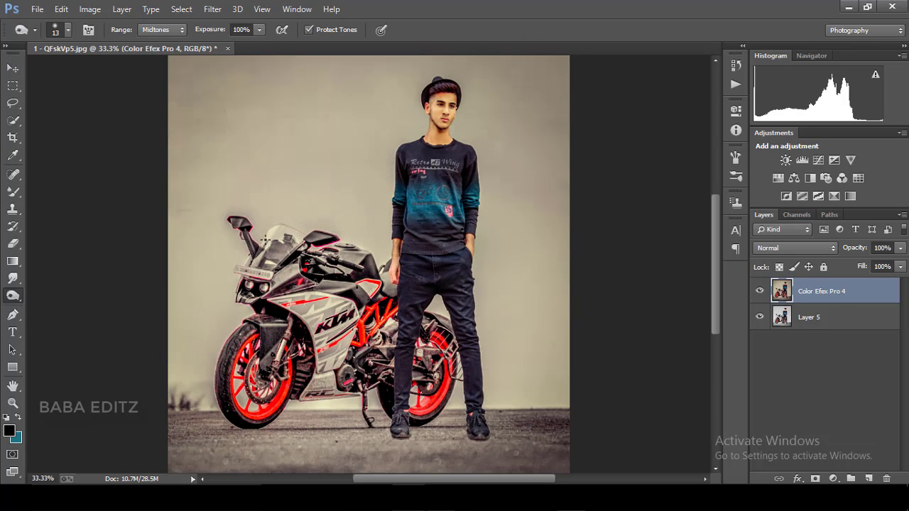
left_click(68, 32)
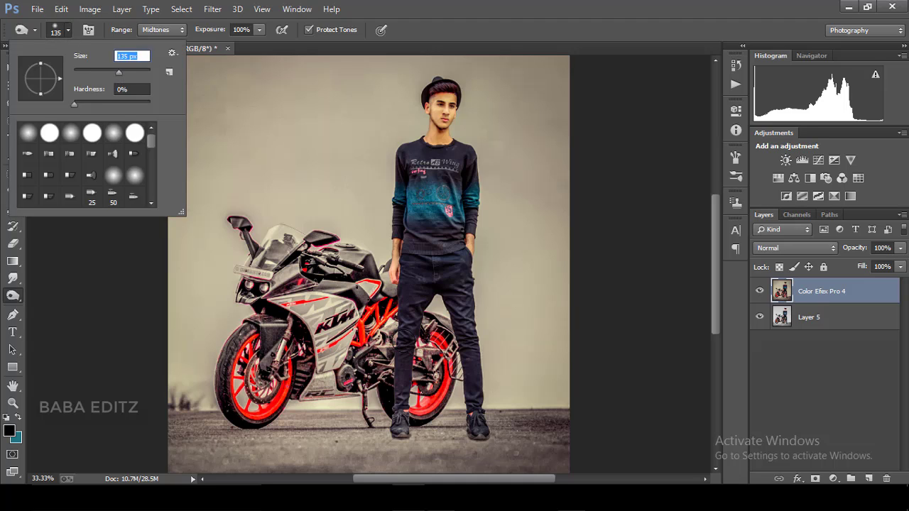
key("Return")
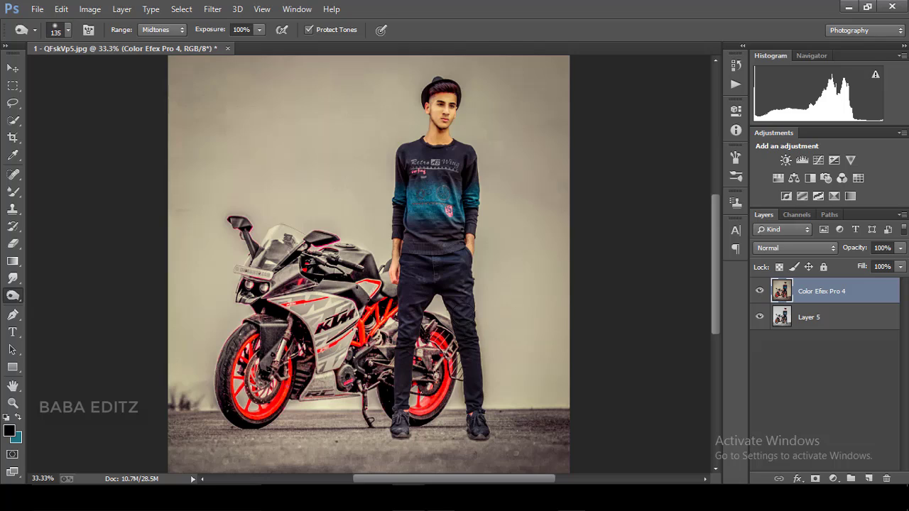
key("ctrl+minus")
key("ctrl+plus")
left_click_drag(716, 264, 717, 305)
key("ctrl+plus")
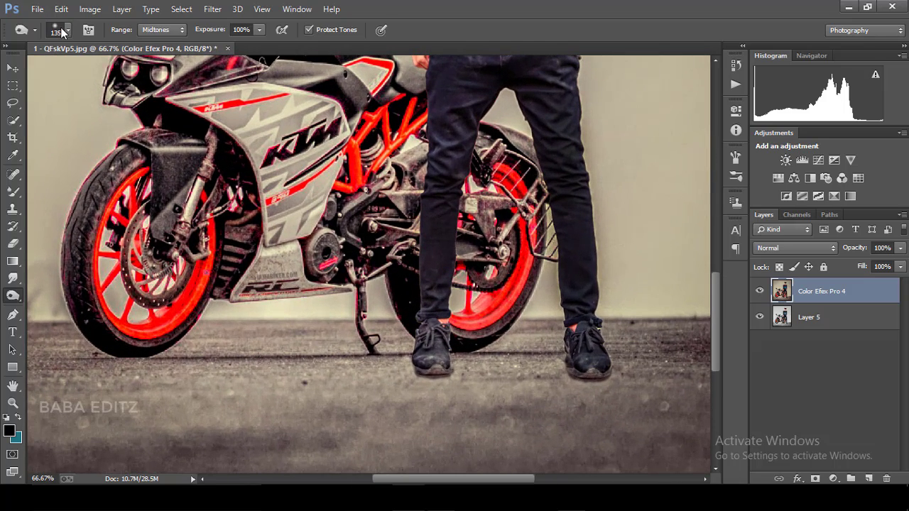
left_click(62, 30)
key("Return")
Burn the ground around the right shoe and lower leg, then check the result
left_click_drag(589, 360, 594, 311)
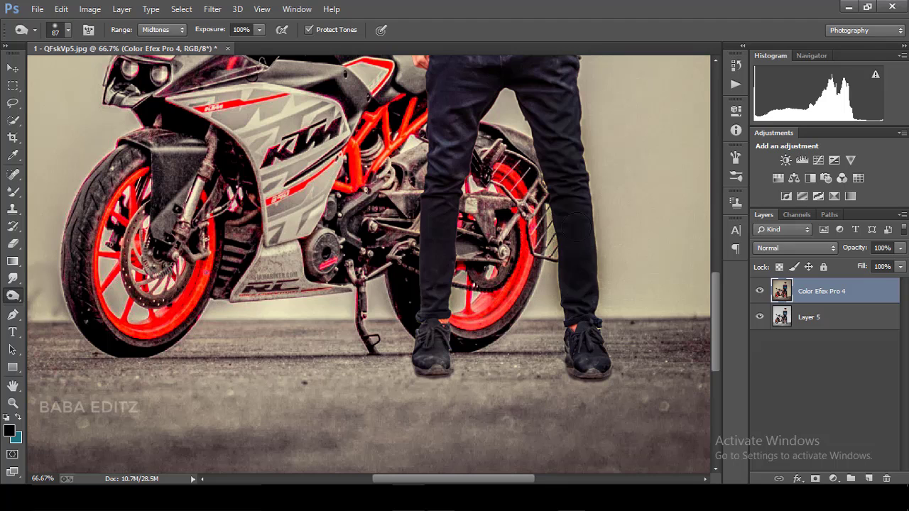
scroll(567, 156, "down", 3)
scroll(566, 156, "down", 2)
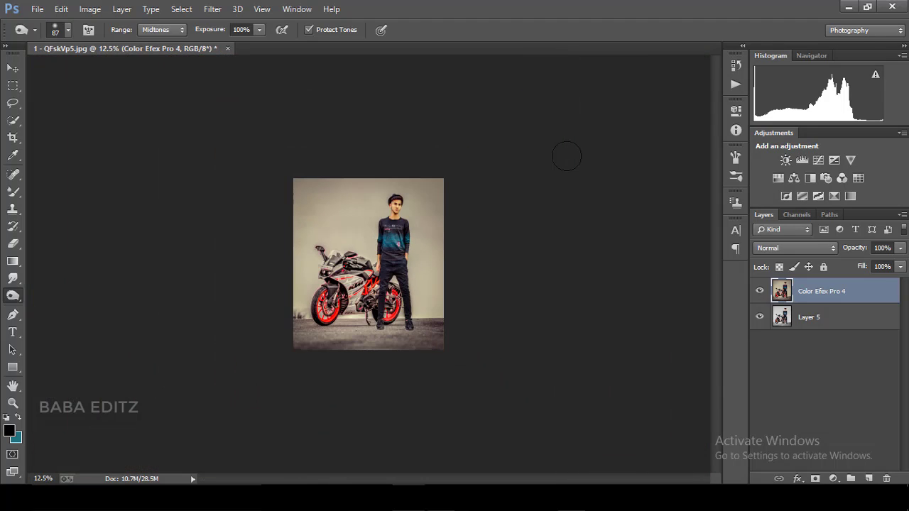
scroll(567, 156, "up", 2)
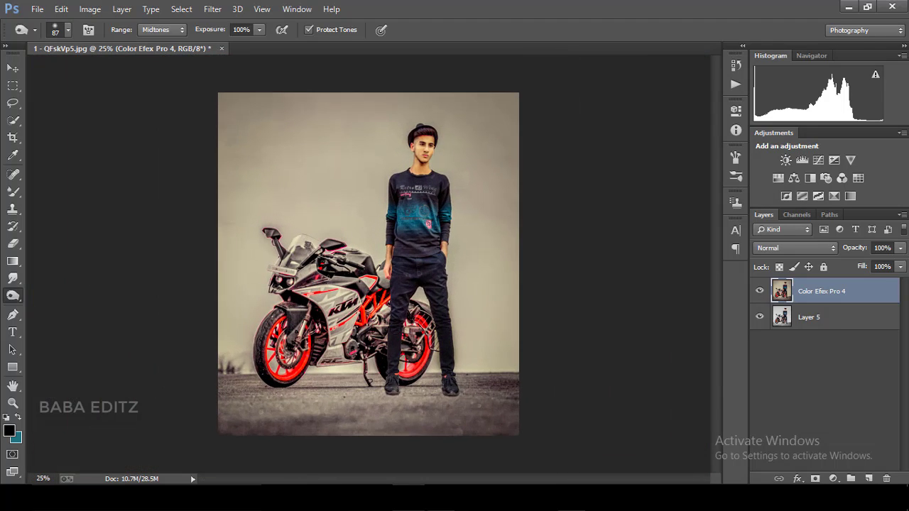
scroll(557, 191, "down", 2)
scroll(557, 190, "down", 1)
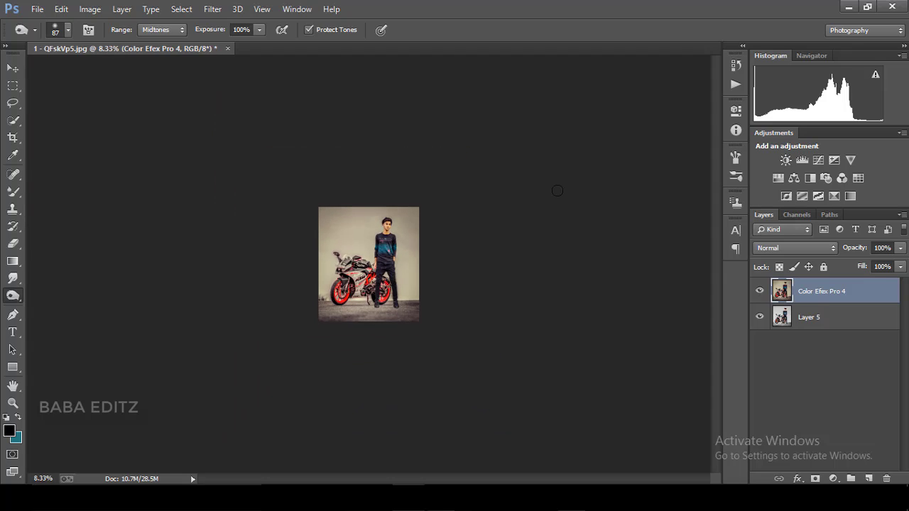
scroll(557, 190, "up", 1)
scroll(558, 190, "up", 1)
key("v")
key("ctrl+plus")
key("ctrl+plus")
key("ctrl+plus")
key("ctrl+plus")
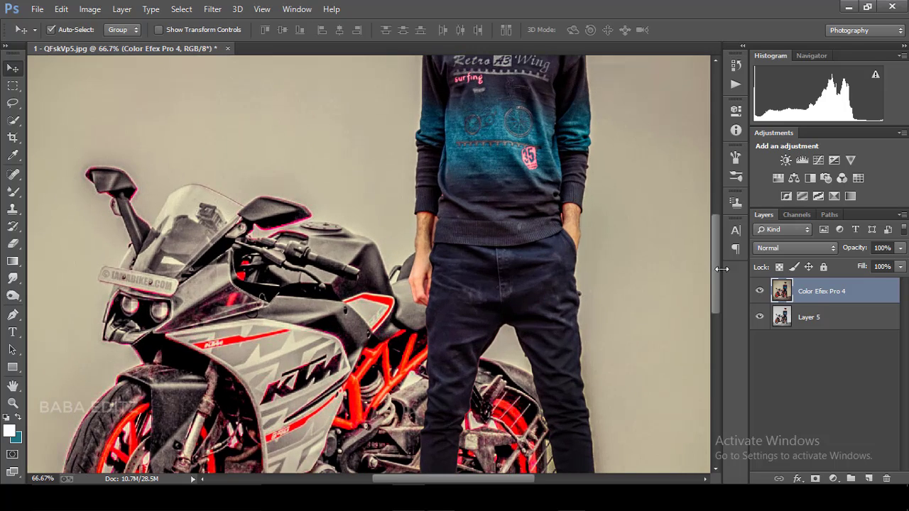
scroll(722, 350, "down", 5)
scroll(710, 213, "down", 2)
key("ctrl+plus")
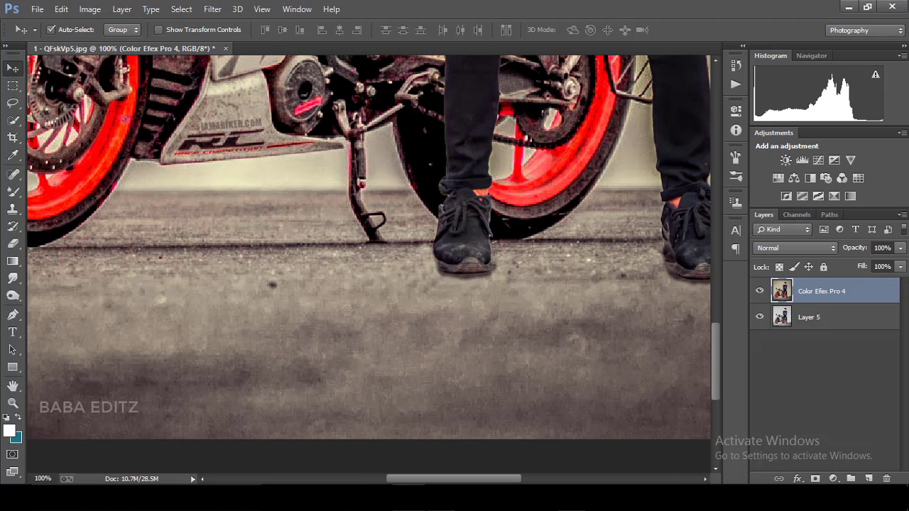
On a new layer, paint a soft black (#000000) 85 px stroke beside the shoes
left_click(13, 295)
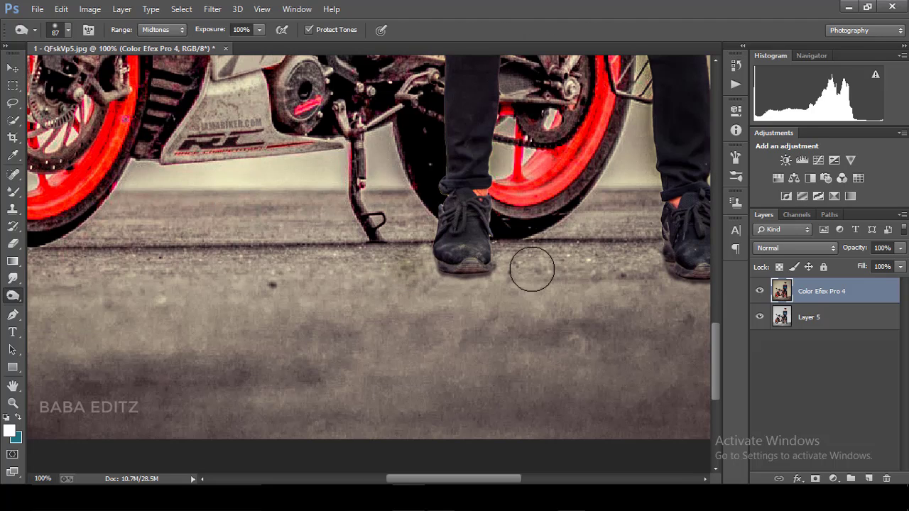
left_click(13, 192)
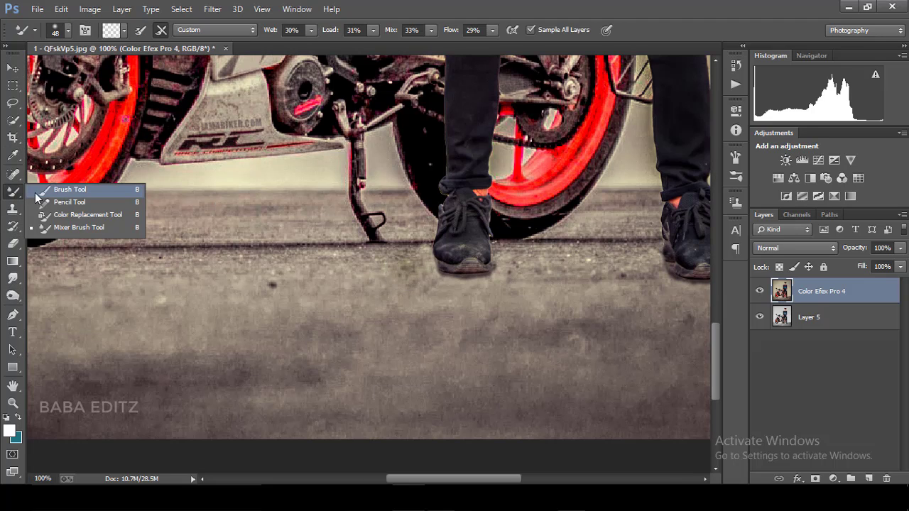
left_click(42, 186)
left_click(869, 480)
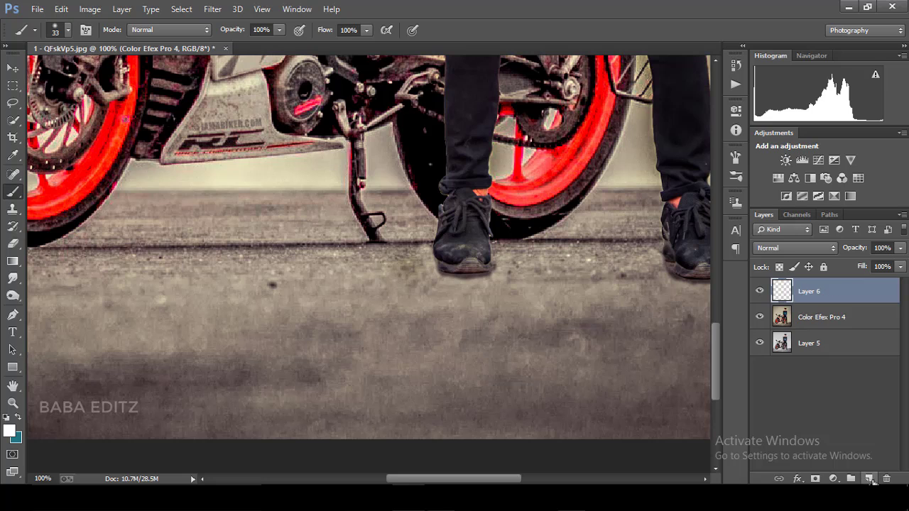
left_click(68, 30)
type("85")
left_click_drag(523, 261, 551, 264)
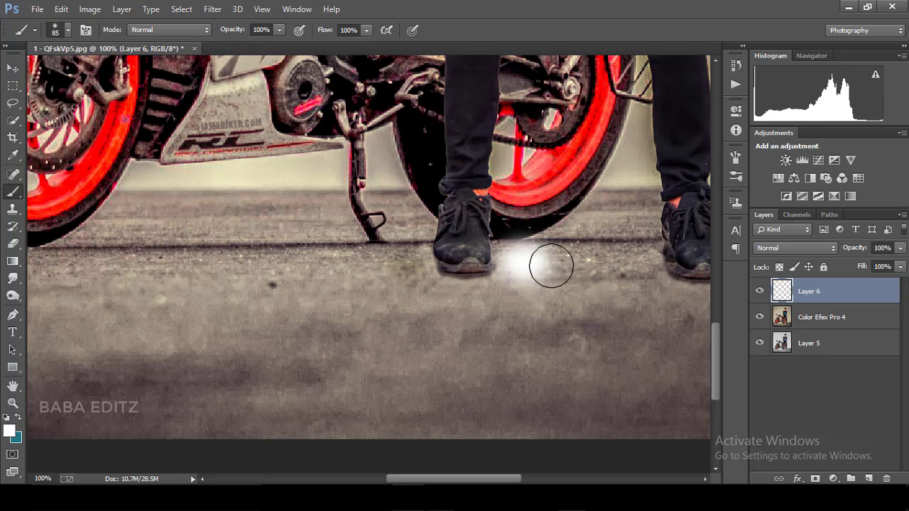
key("ctrl+z")
left_click(9, 430)
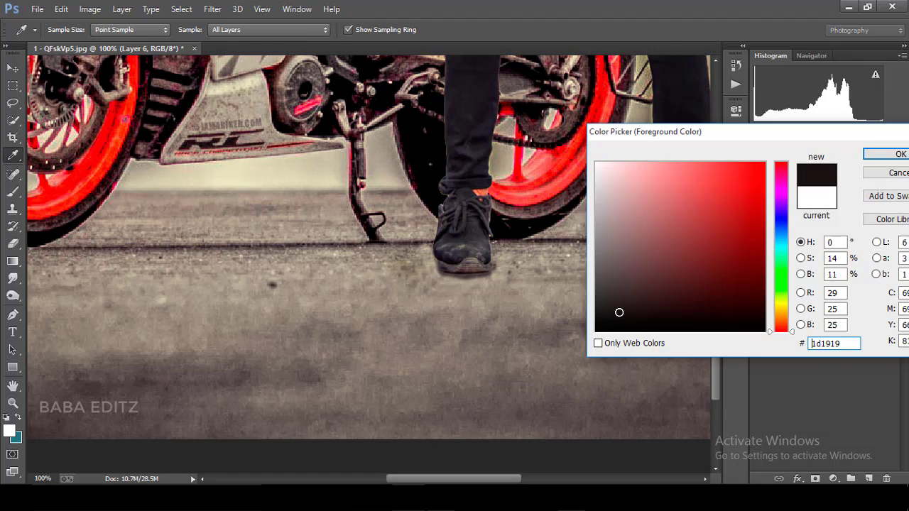
type("000000")
left_click(899, 154)
left_click_drag(511, 267, 629, 264)
Transform the stroke into a flat, wide shadow under both feet and lower Fill to 37%
key("ctrl+t")
mouse_move(572, 287)
left_mouse_down()
mouse_move(572, 230)
mouse_move(587, 271)
left_mouse_up()
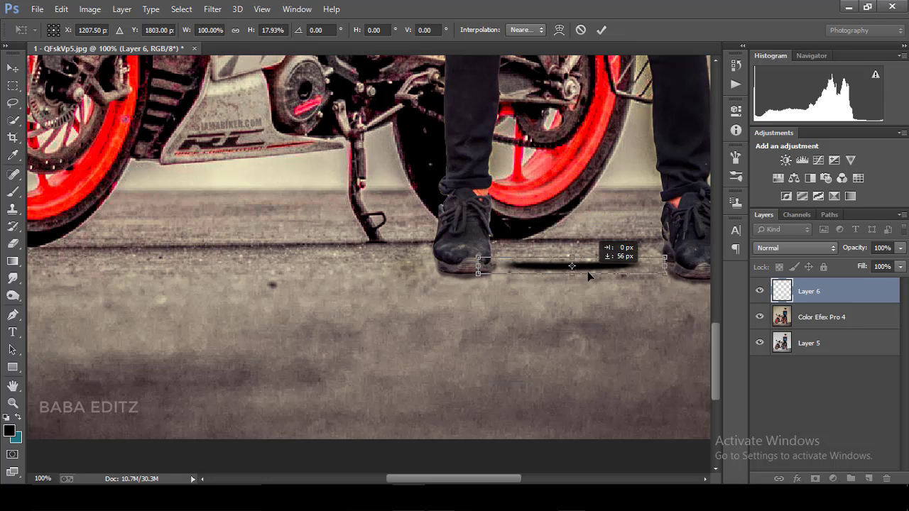
left_click_drag(665, 266, 684, 264)
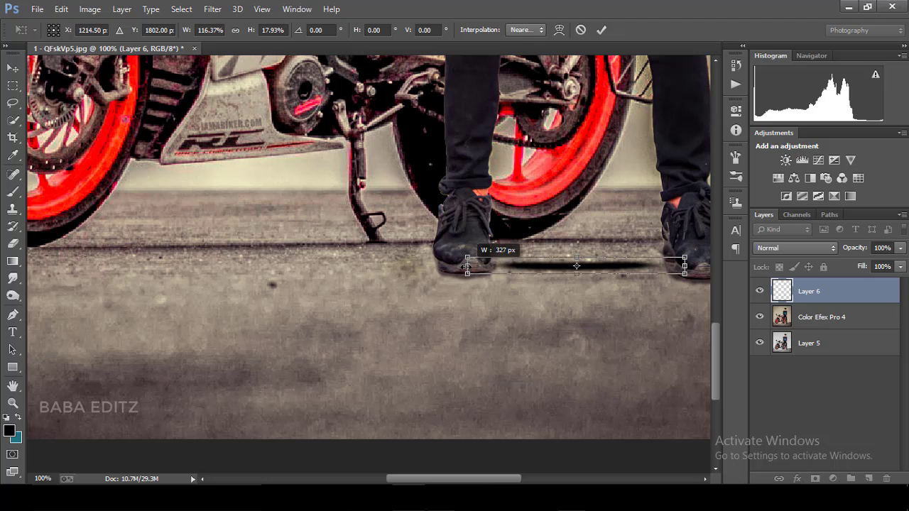
left_click_drag(476, 267, 466, 267)
left_click_drag(685, 267, 694, 263)
key("ctrl+minus")
key("ctrl+minus")
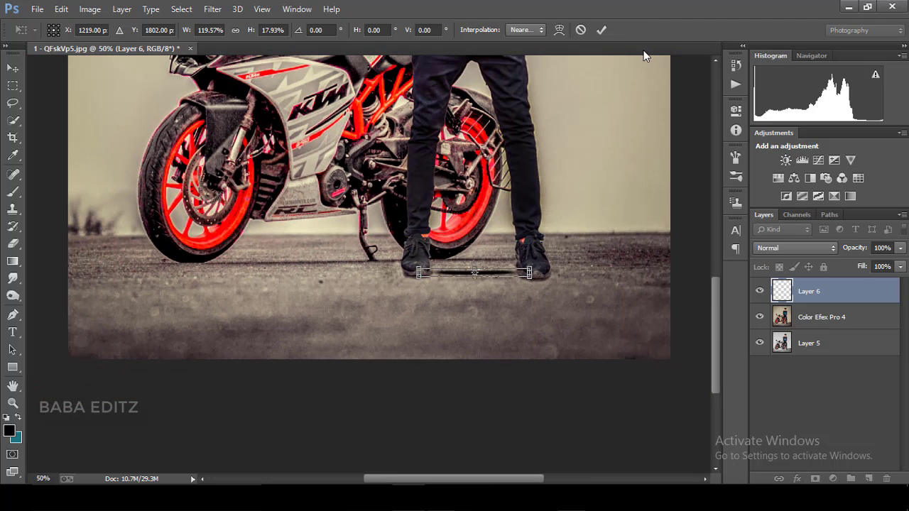
left_click(602, 30)
mouse_move(900, 267)
left_mouse_down()
mouse_move(807, 279)
mouse_move(820, 278)
left_mouse_up()
key("ctrl+minus")
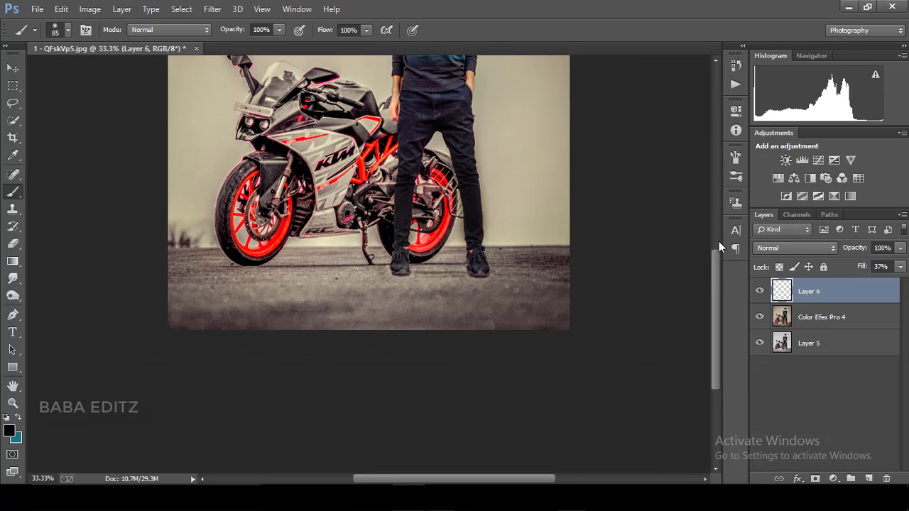
key("ctrl+minus")
key("ctrl+minus")
key("ctrl+minus")
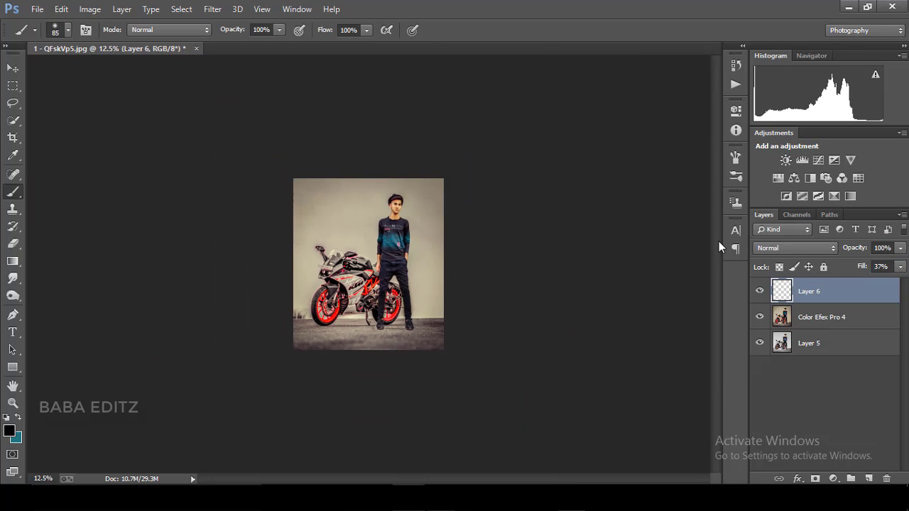
key("ctrl+plus")
key("ctrl+plus")
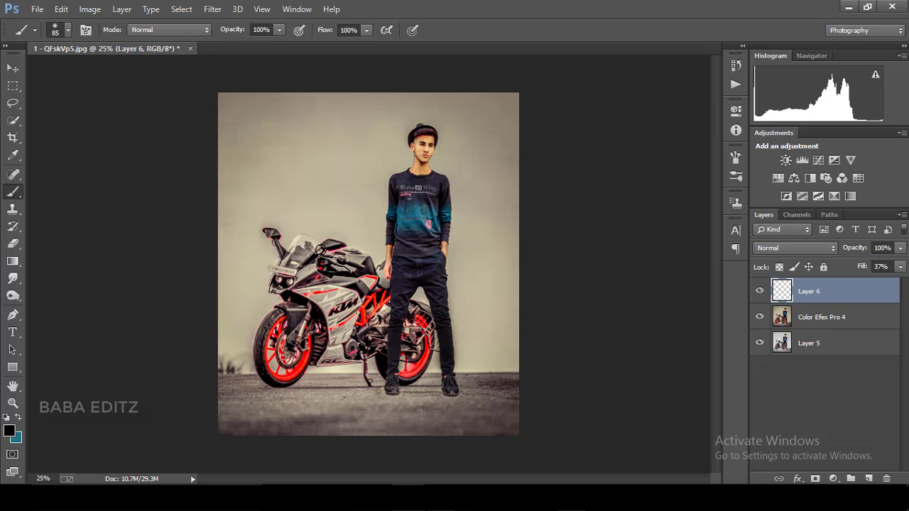
Add the text 'READY TO RACE' in the American Captain font above the bike
left_click(13, 331)
left_click(256, 168)
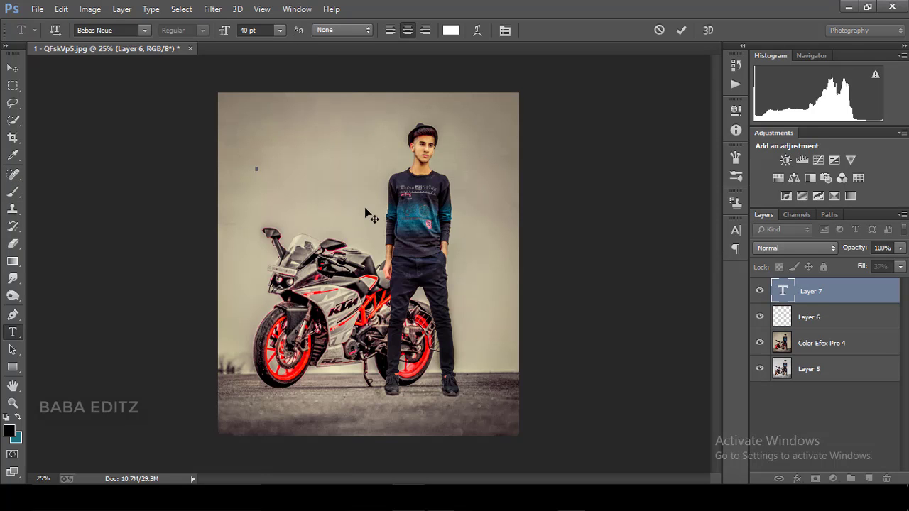
left_click(145, 30)
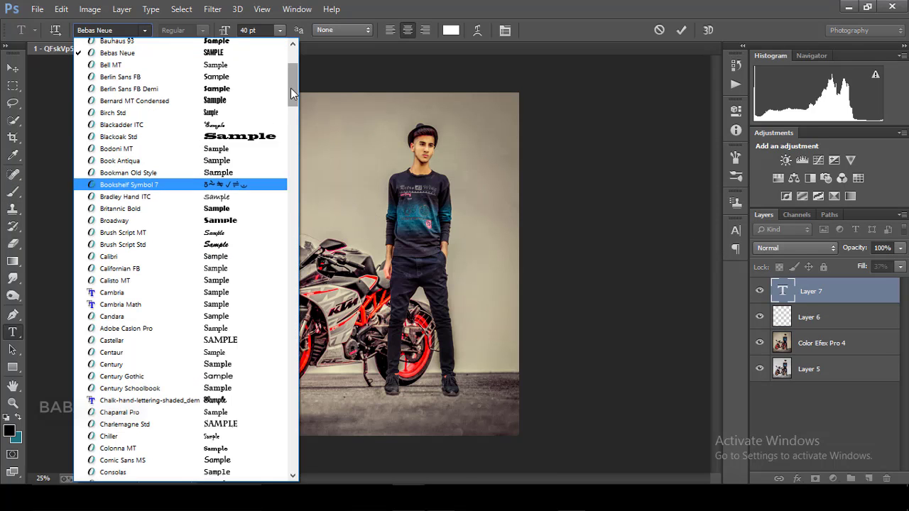
scroll(291, 92, "up", 4)
left_click(245, 96)
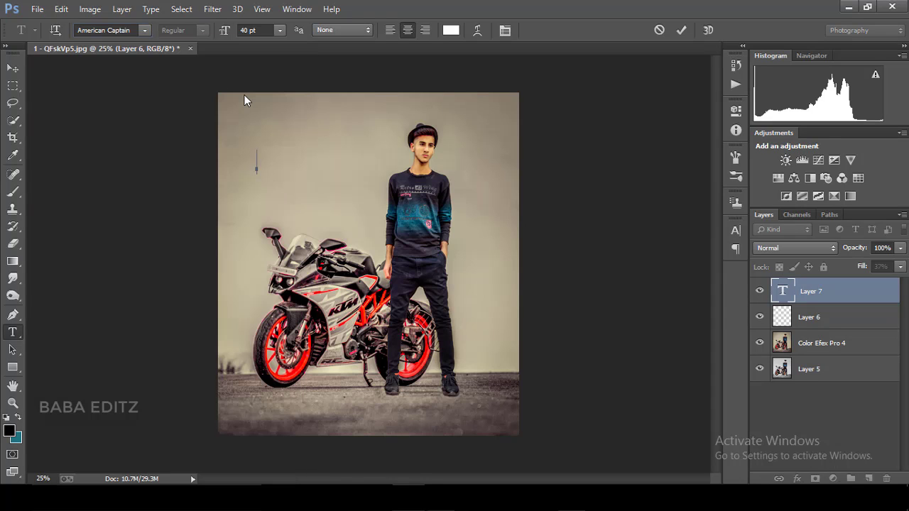
type("READY")
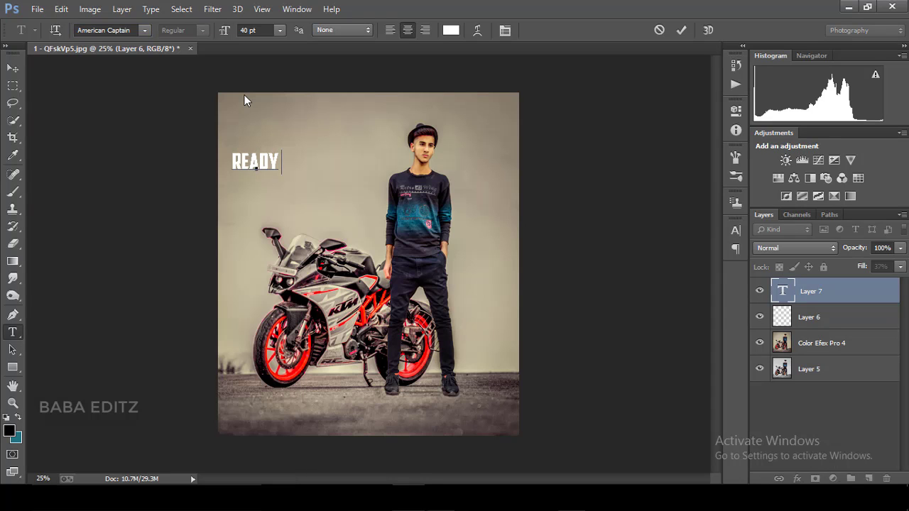
type(" TO RACE")
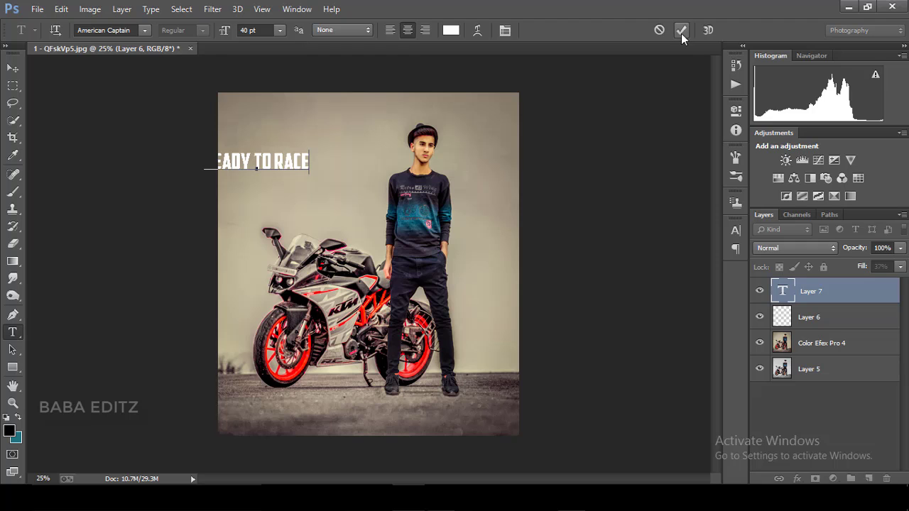
left_click(681, 30)
Move the 'READY TO RACE' text fully into the image beside the man
left_click(12, 69)
mouse_move(303, 165)
left_mouse_down()
mouse_move(375, 173)
mouse_move(362, 178)
left_mouse_up()
key("ctrl+minus")
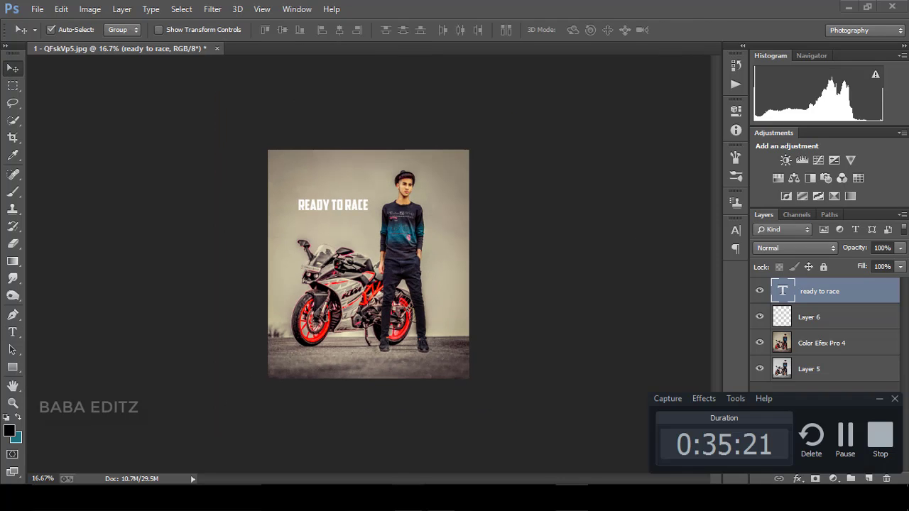